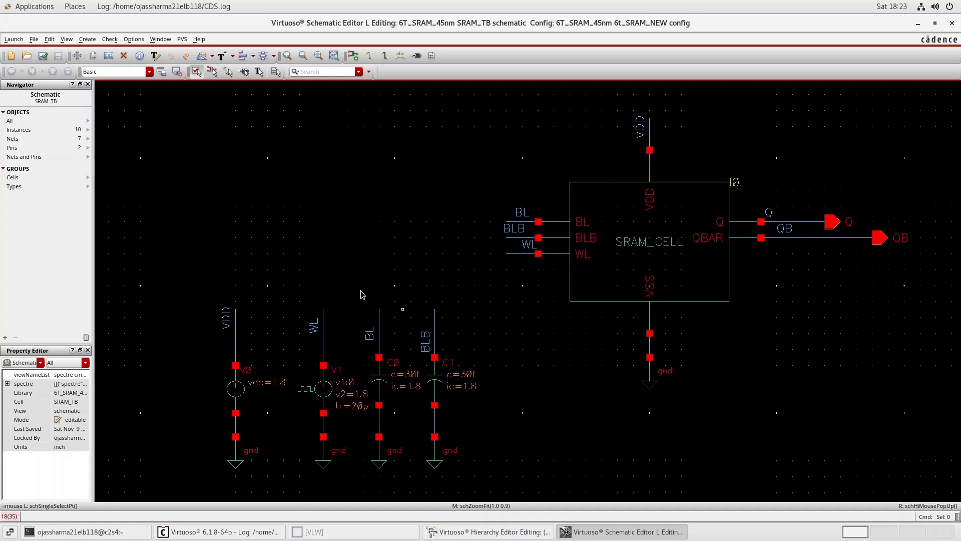
Minimize the schematic and launch ADE L for the 6t_SRAM_NEW config from the Hierarchy Editor
click(918, 26)
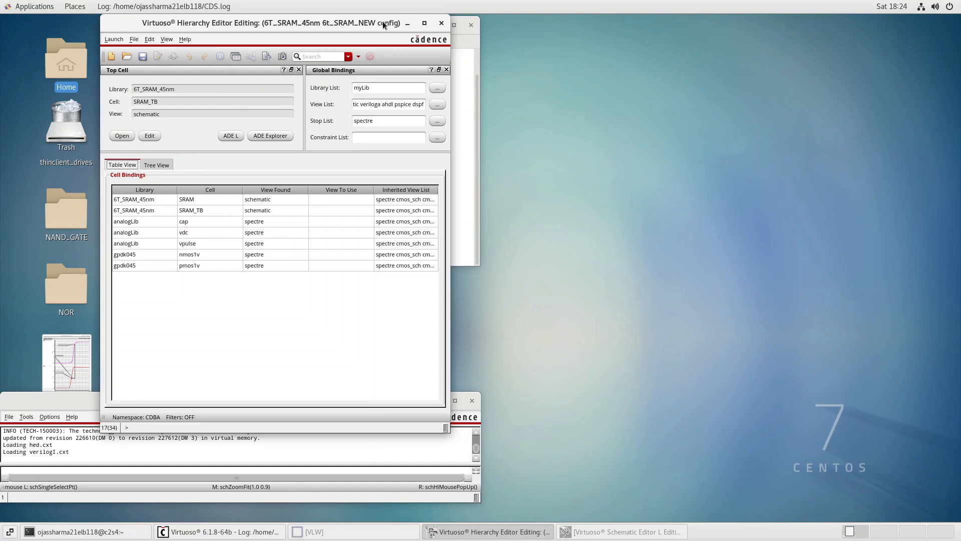
click(110, 39)
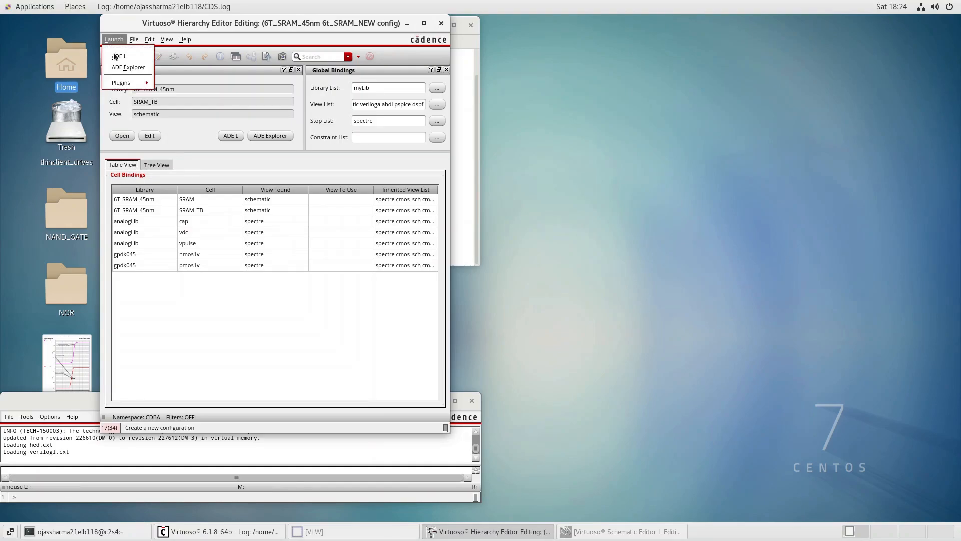
click(118, 57)
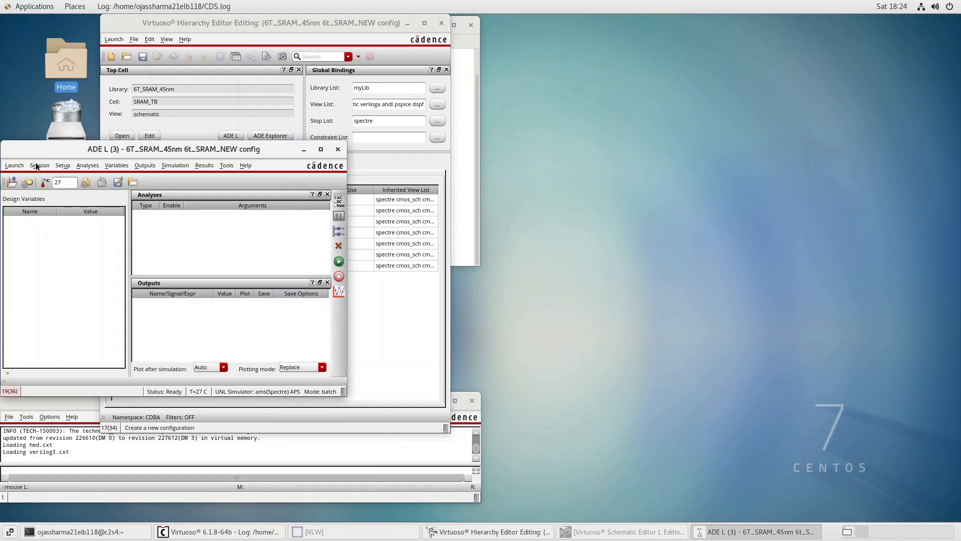
Try to load a saved ams simulation state for the 6t_SRAM_NEW cell of library 6T_SRAM_45nm
click(38, 166)
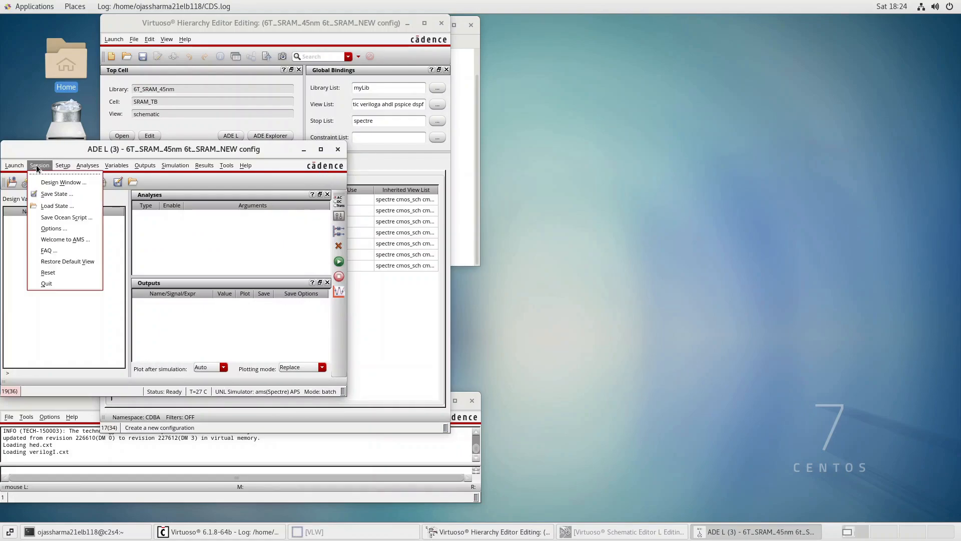
click(57, 206)
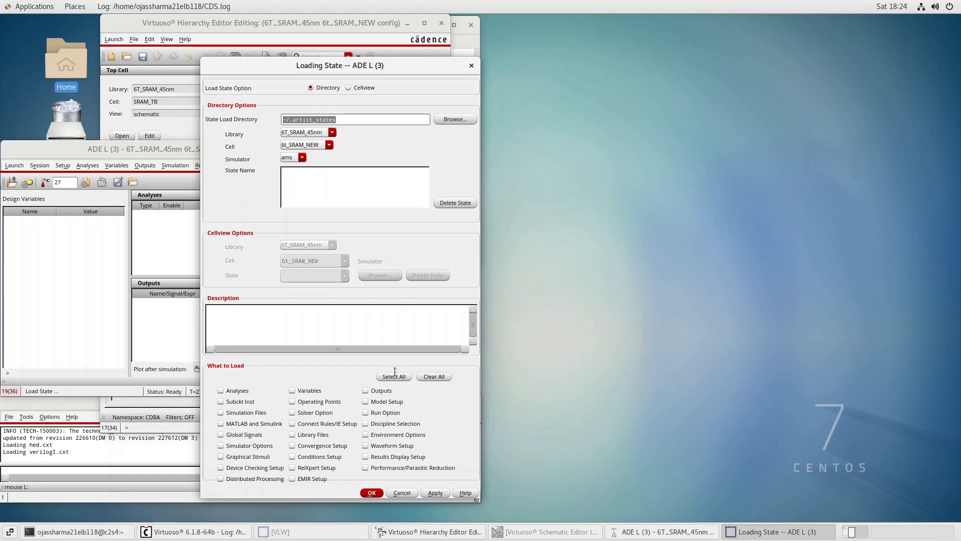
click(435, 492)
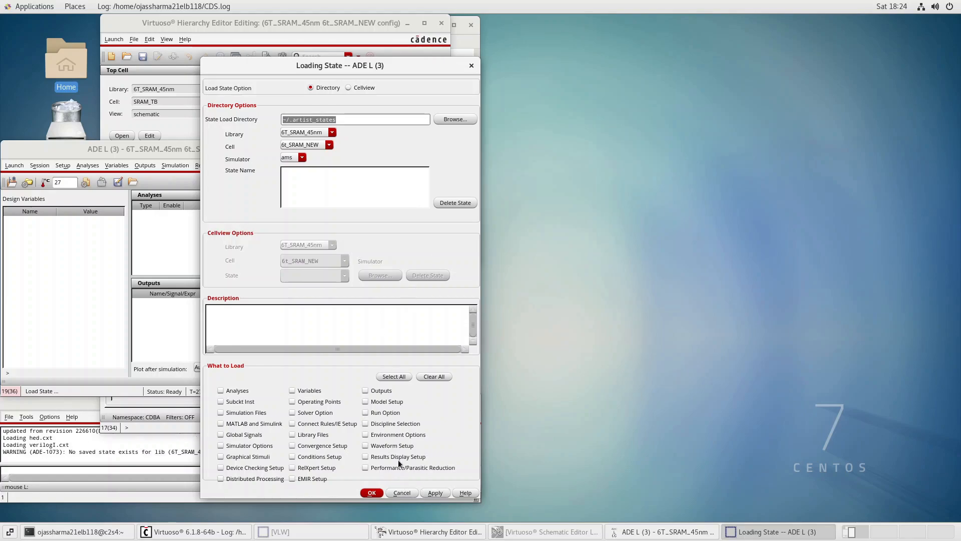
click(303, 157)
click(303, 157)
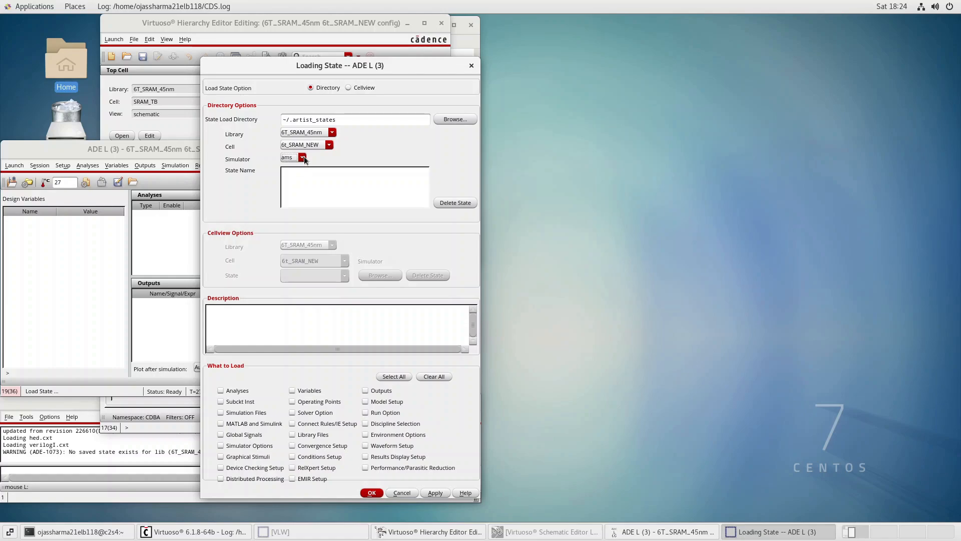
Load state1 of the SRAM_TB cell with the spectre simulator into ADE L, accepting the different-simulator notice
click(330, 145)
click(327, 146)
click(329, 146)
click(329, 147)
click(328, 146)
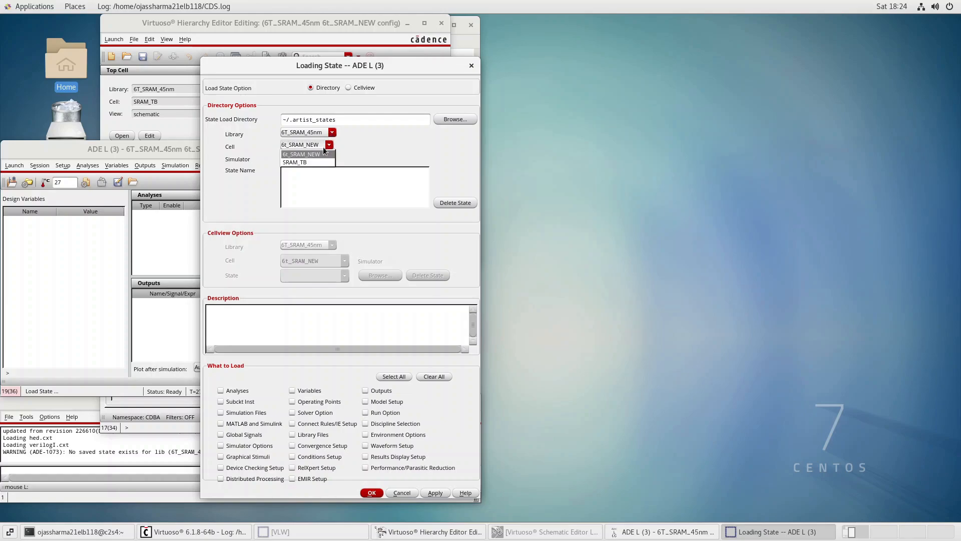
click(300, 163)
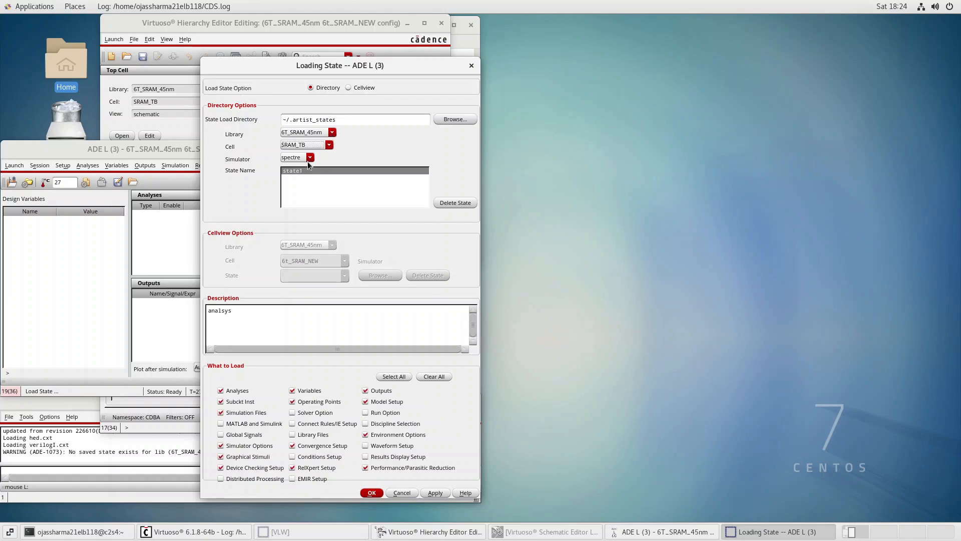
click(433, 493)
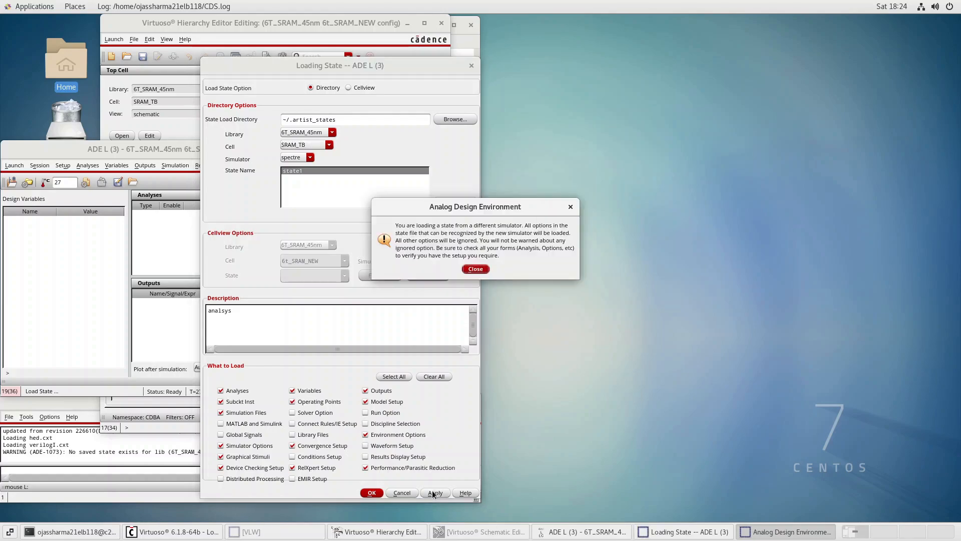
click(484, 269)
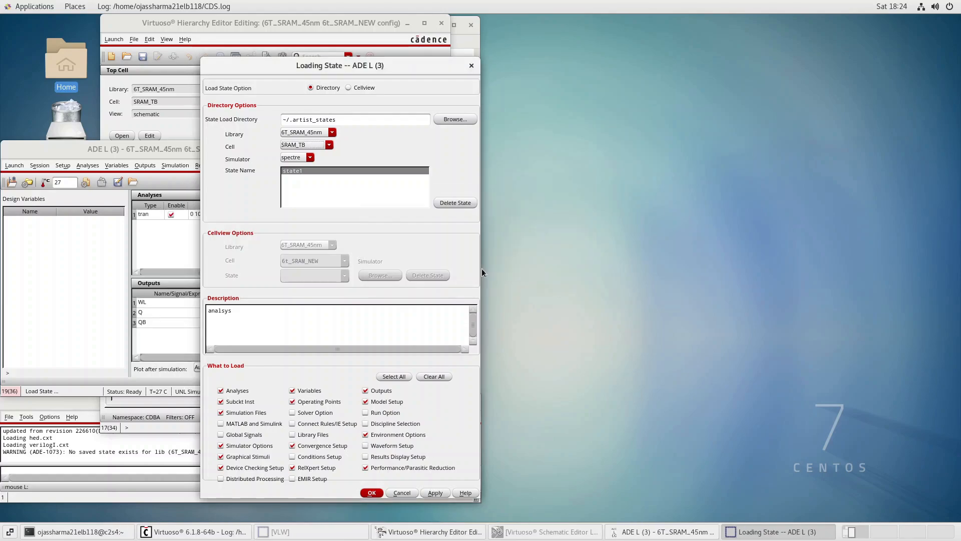
click(376, 494)
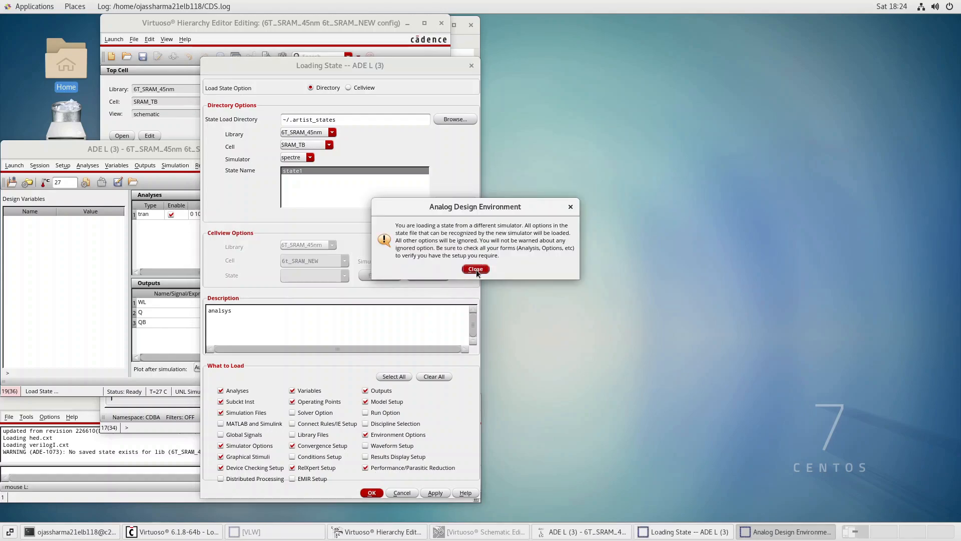
click(476, 269)
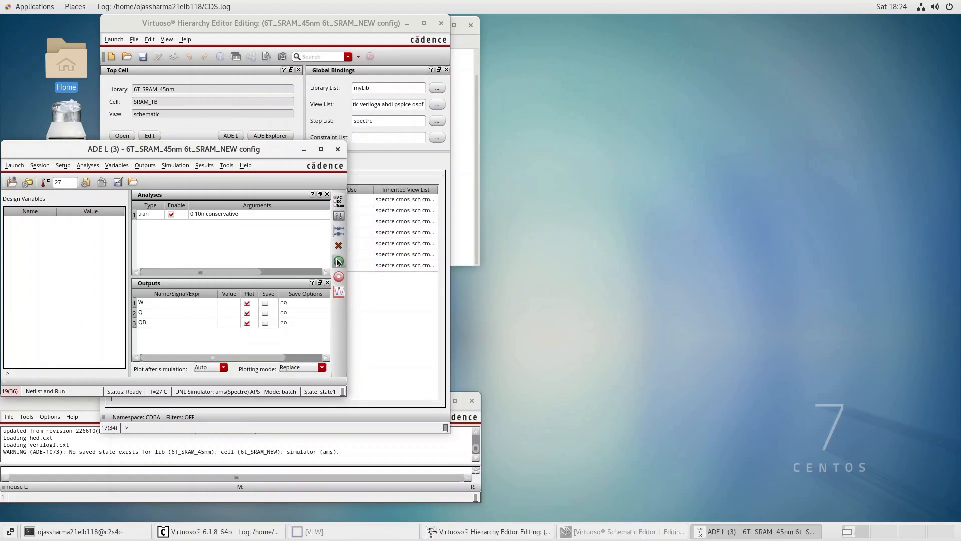
Apply the initial condition set with 1.8 on node /Q and 0 on node /QB
click(174, 167)
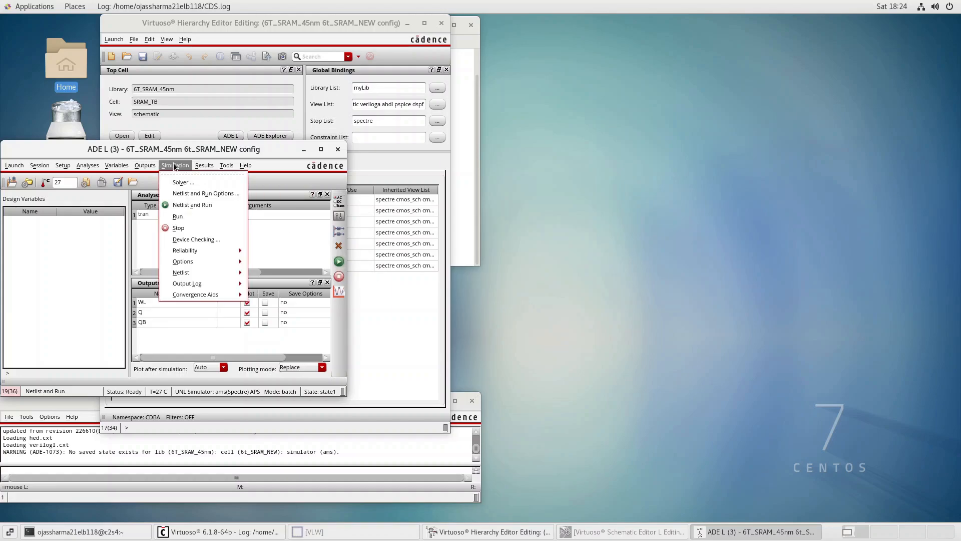
mouse_move(198, 295)
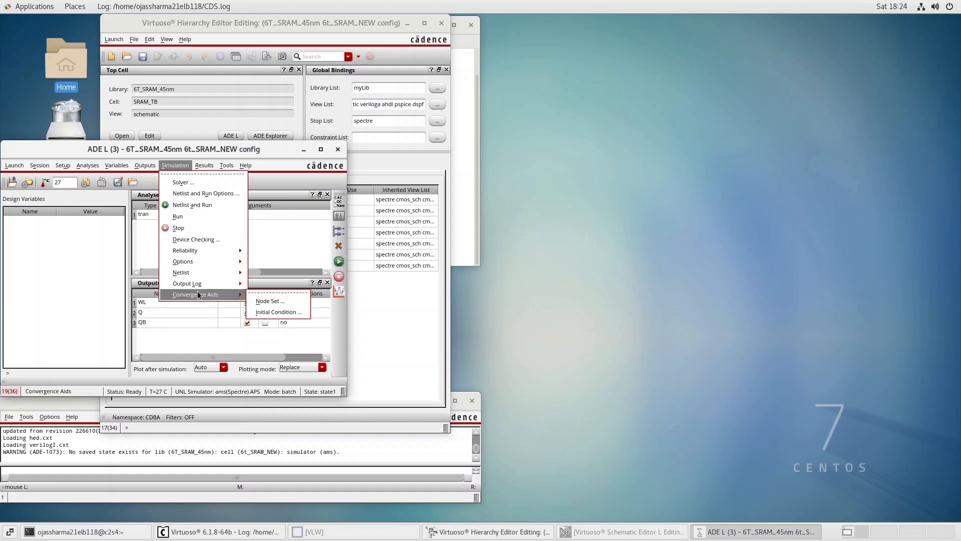
click(257, 313)
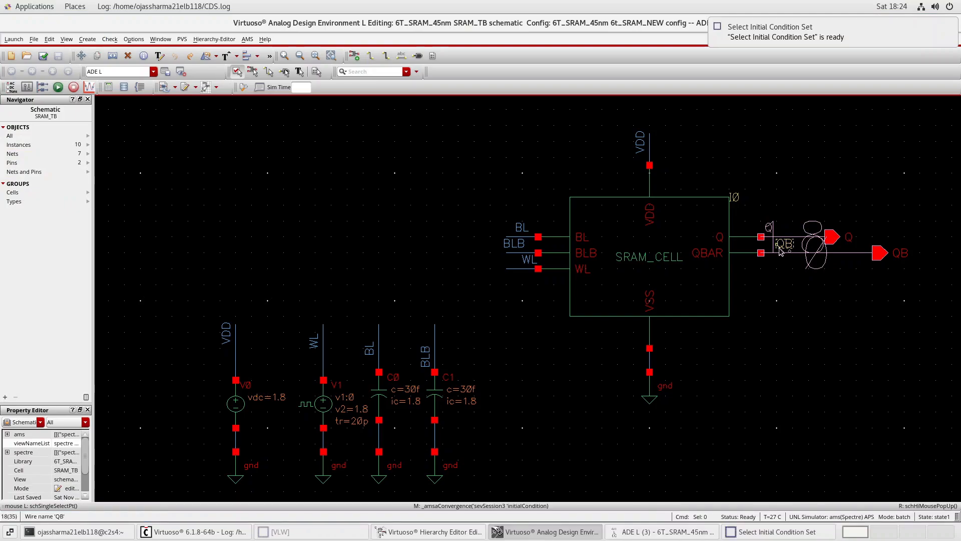
click(762, 529)
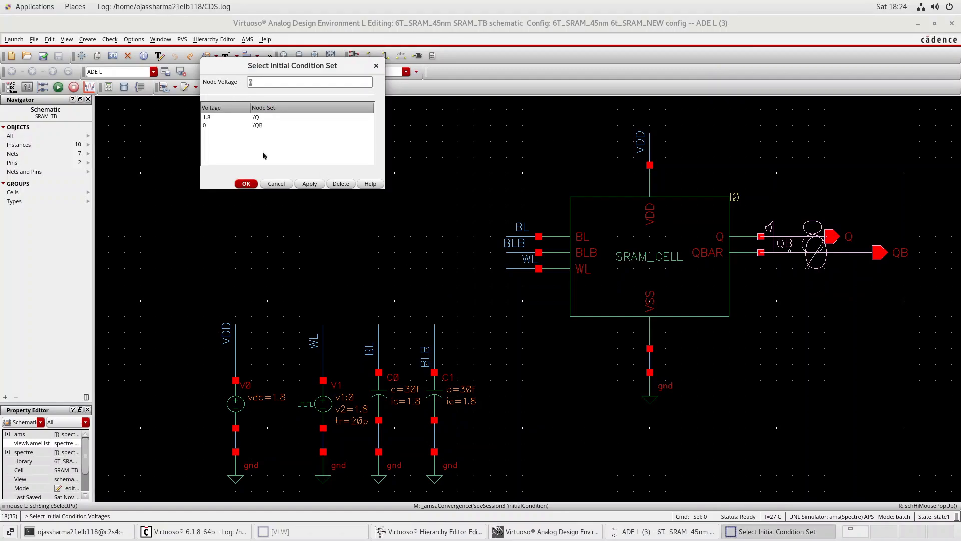
click(309, 184)
click(247, 183)
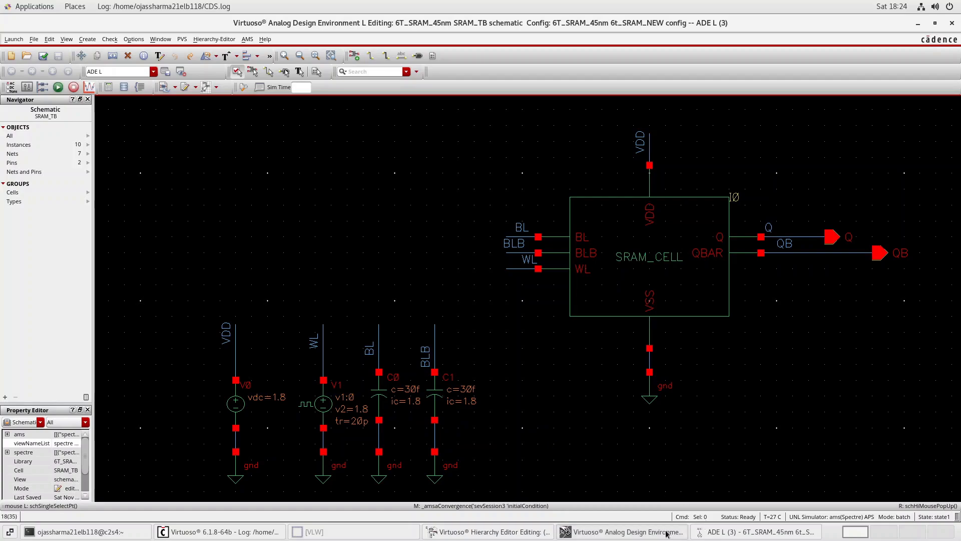
Netlist and run the transient simulation for the 6t_SRAM_NEW config from ADE L
click(706, 532)
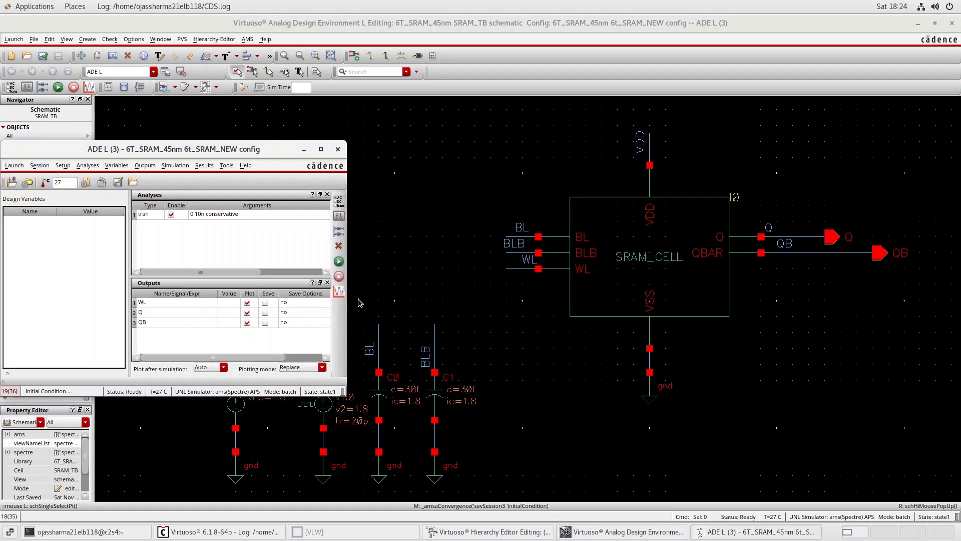
click(344, 270)
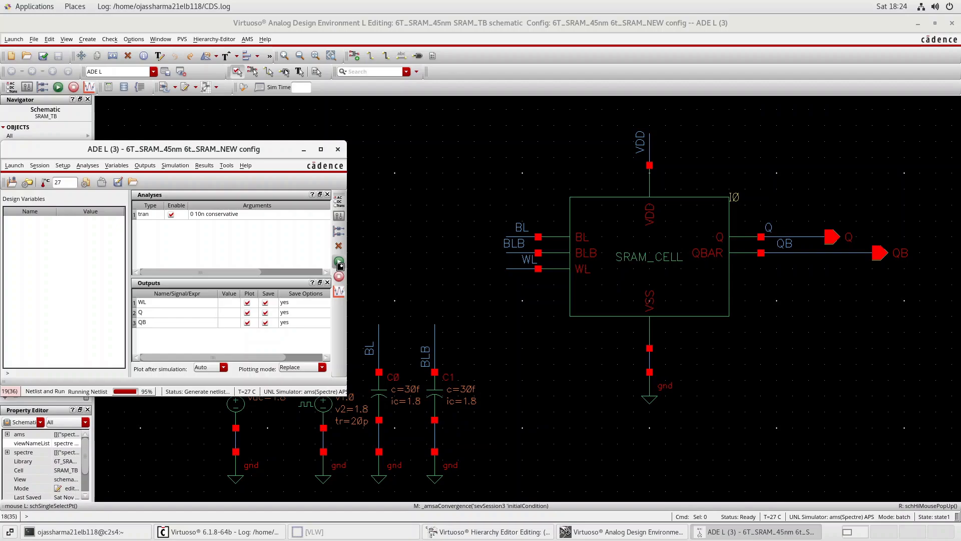
click(339, 262)
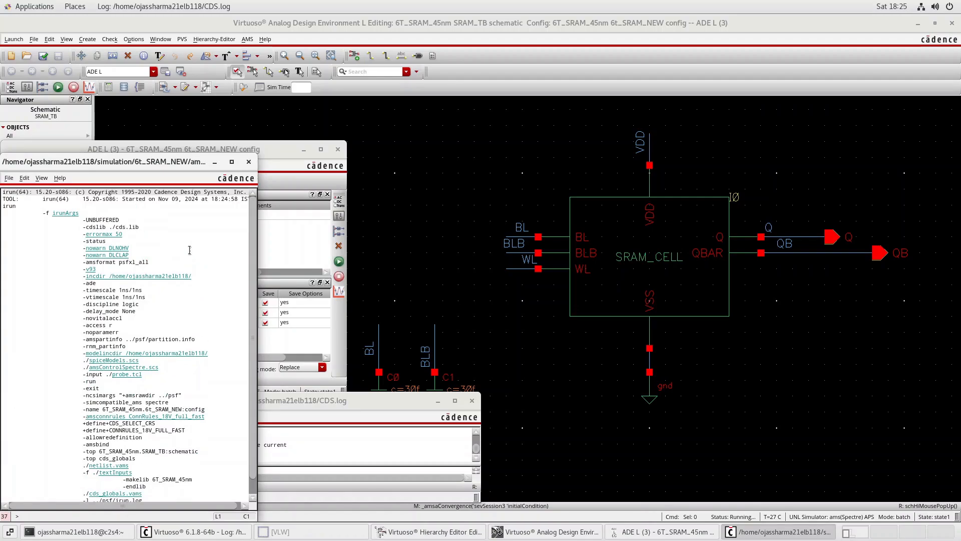
Close the simulation output log and quit the 6t_SRAM_NEW ADE L session without saving its state
click(189, 250)
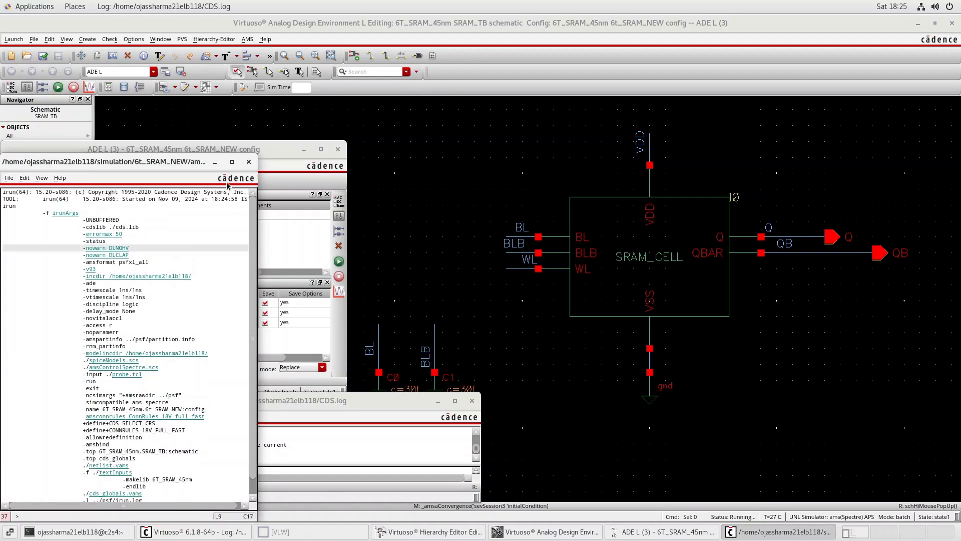
click(249, 162)
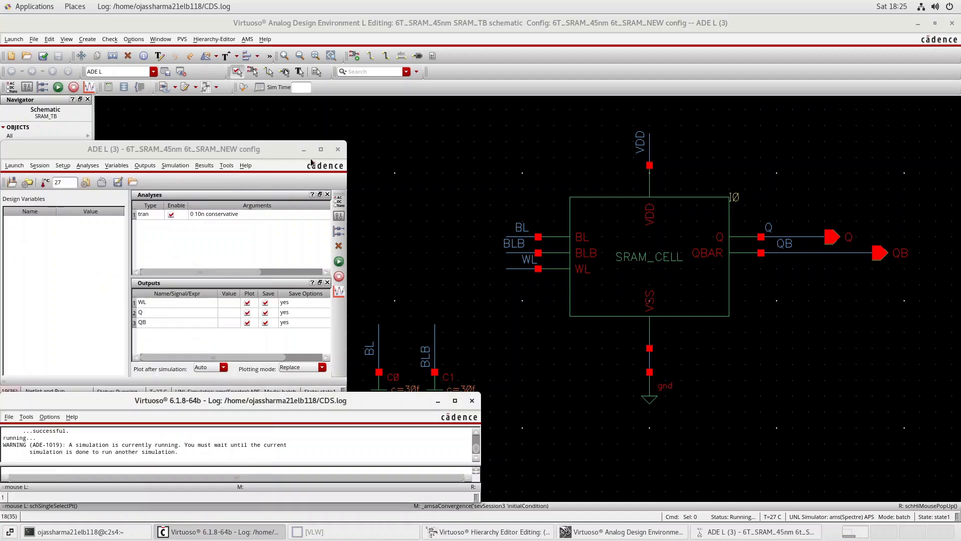
click(338, 150)
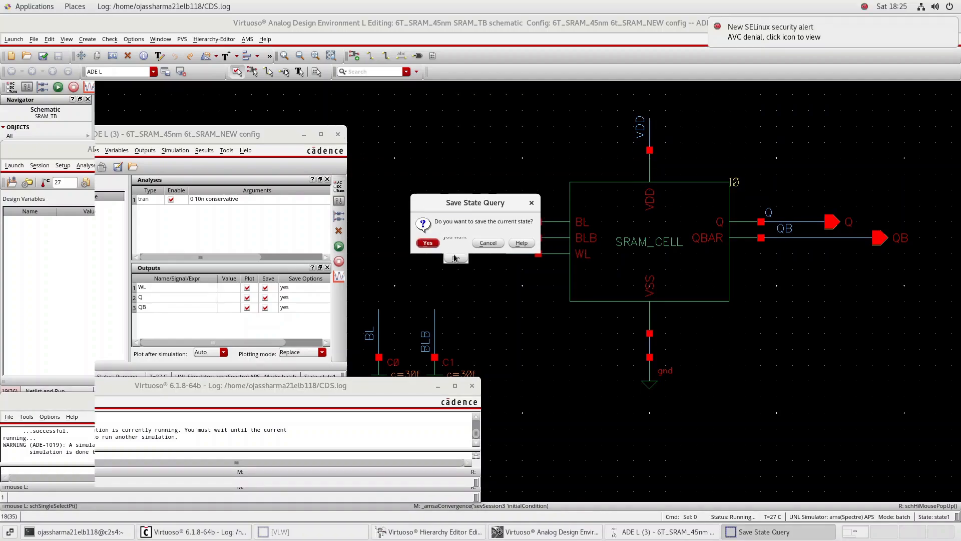
click(456, 258)
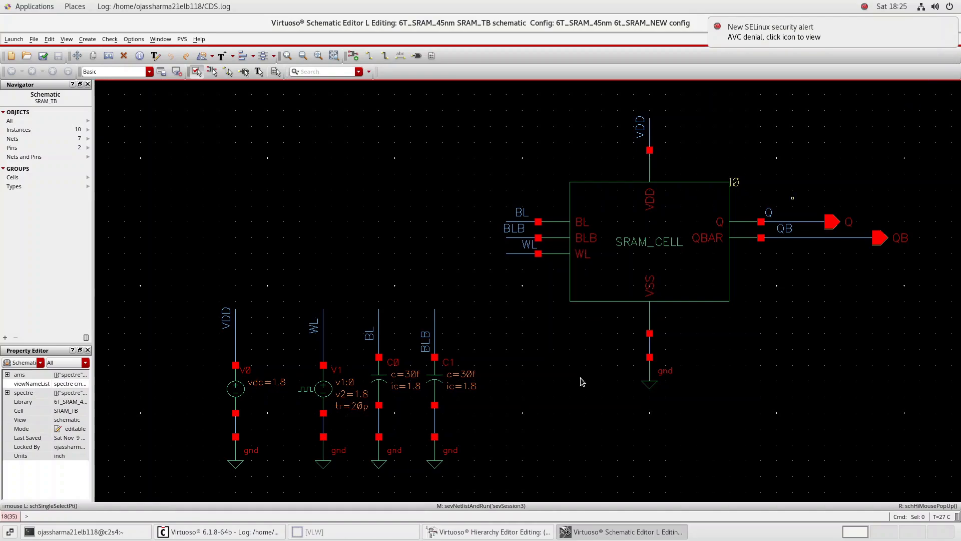
Open the sram_Tb config from library 6T_SRAM_45nm with its configuration and top cell view both for editing, and maximize the schematic
click(200, 531)
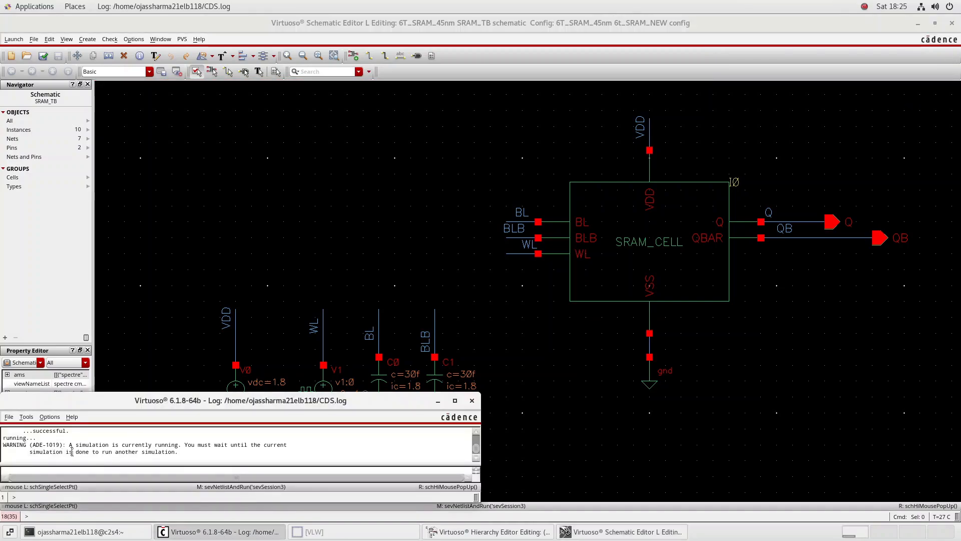
click(9, 417)
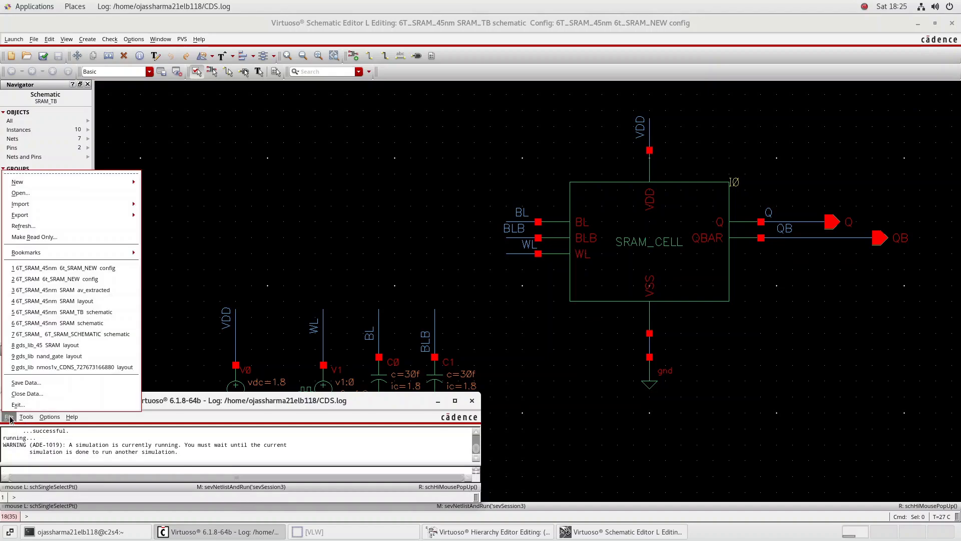
click(52, 199)
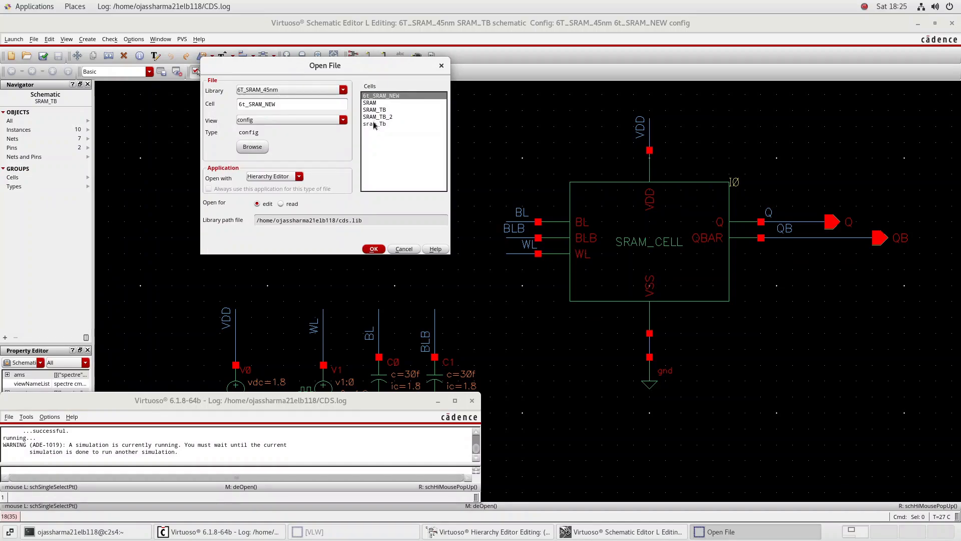
click(374, 124)
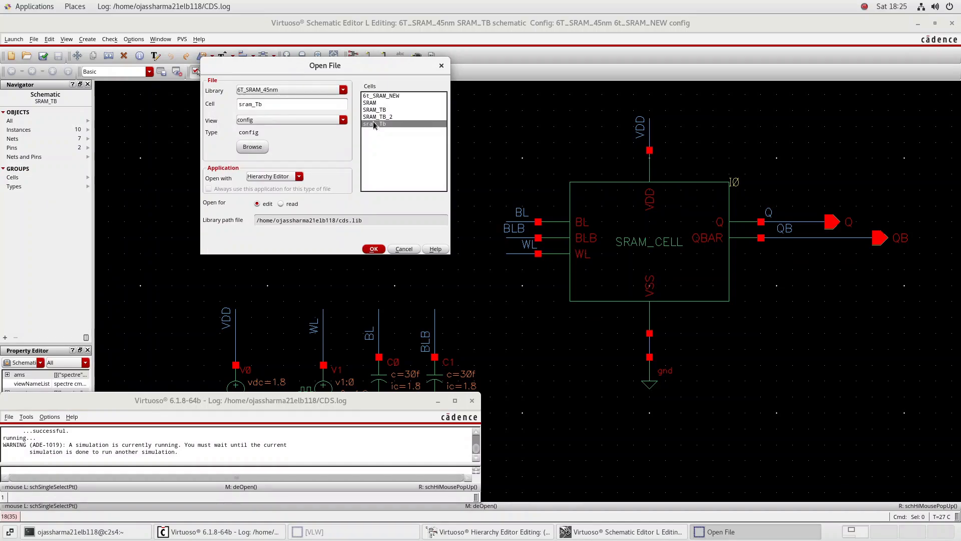
click(373, 249)
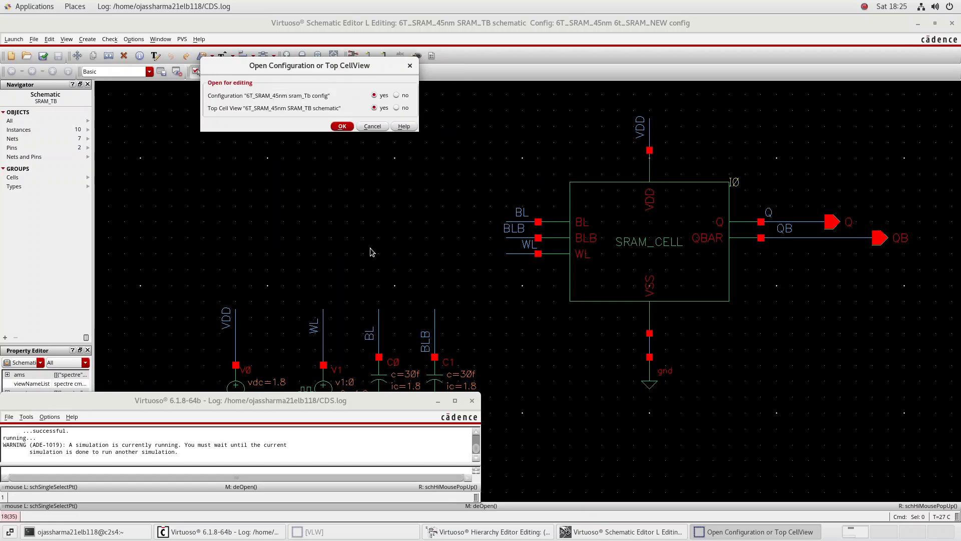
click(342, 126)
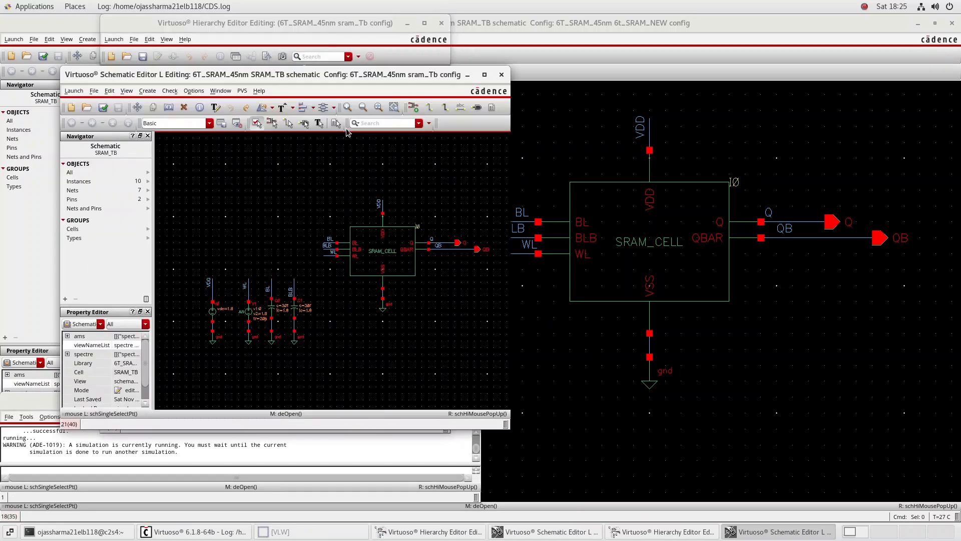
click(485, 74)
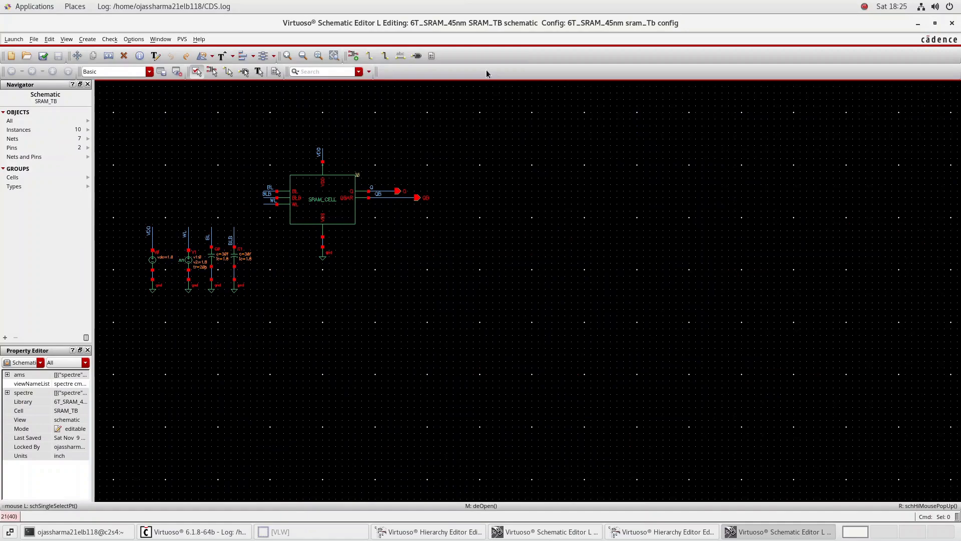
Launch ADE L from the schematic of the sram_Tb config and bring its window to the front
click(13, 38)
click(21, 51)
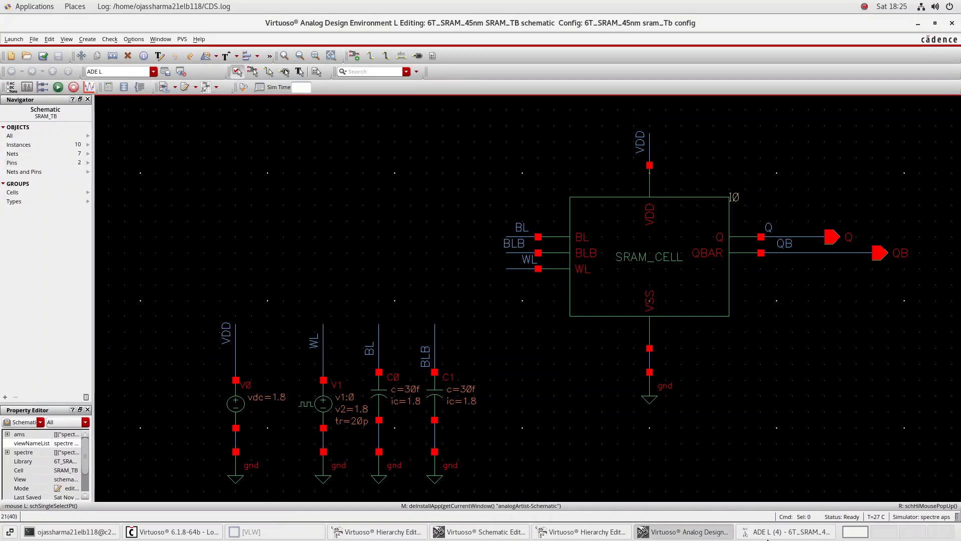
click(758, 535)
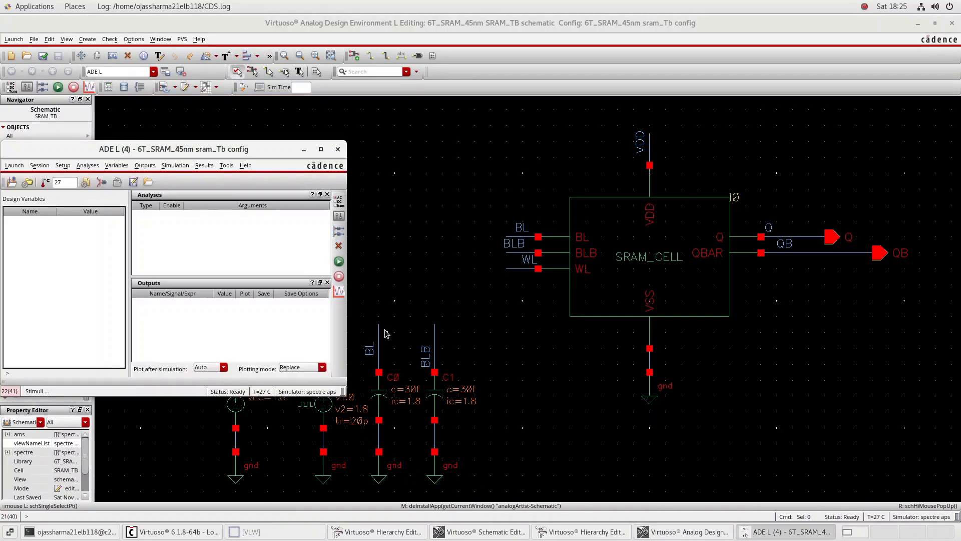
Load the saved simulation state state1 of cell SRAM_TB from library 6T_SRAM_45nm into the sram_Tb ADE L session
click(40, 165)
click(64, 205)
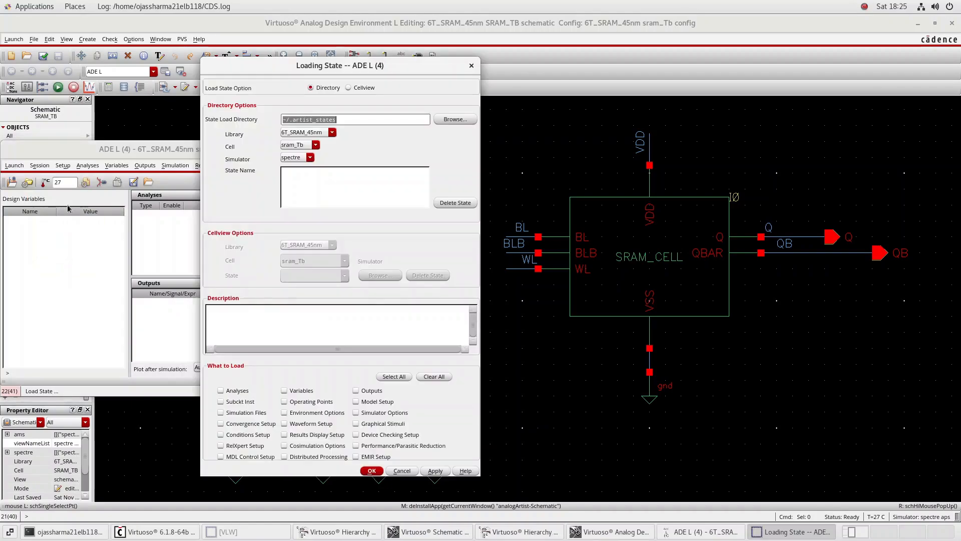
click(316, 145)
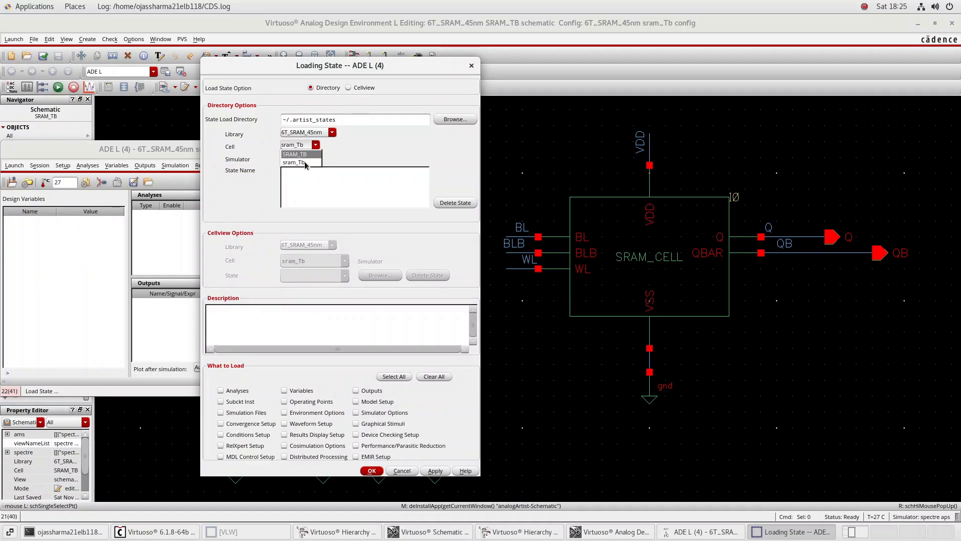
click(300, 154)
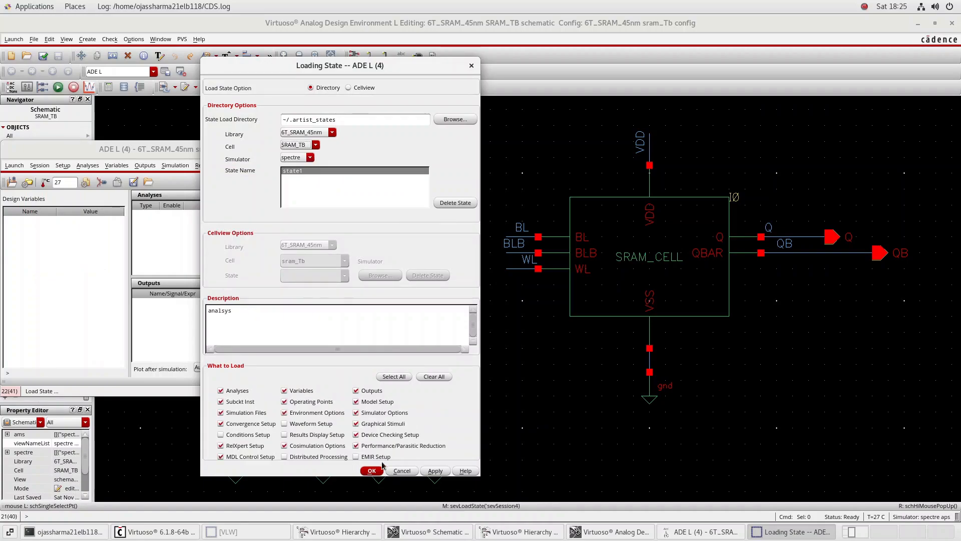
click(433, 470)
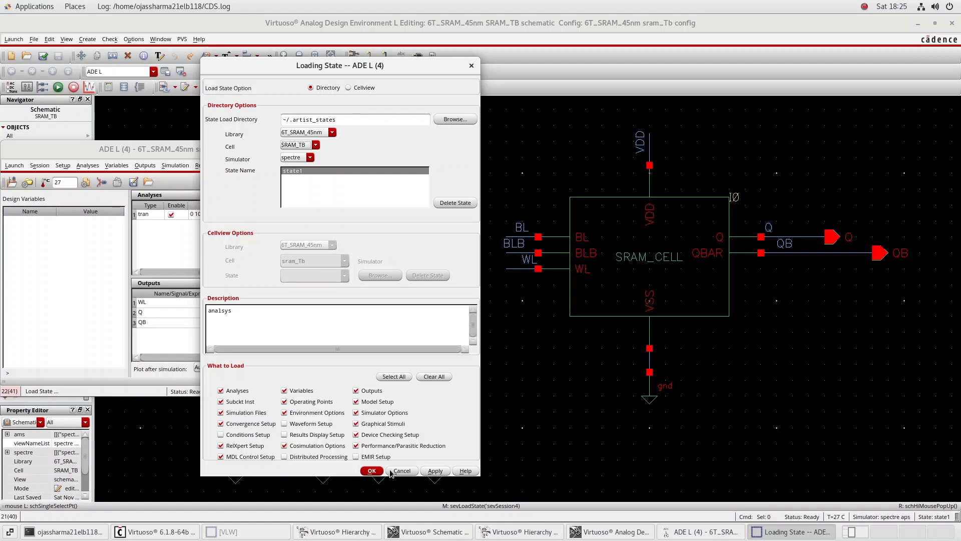
click(372, 470)
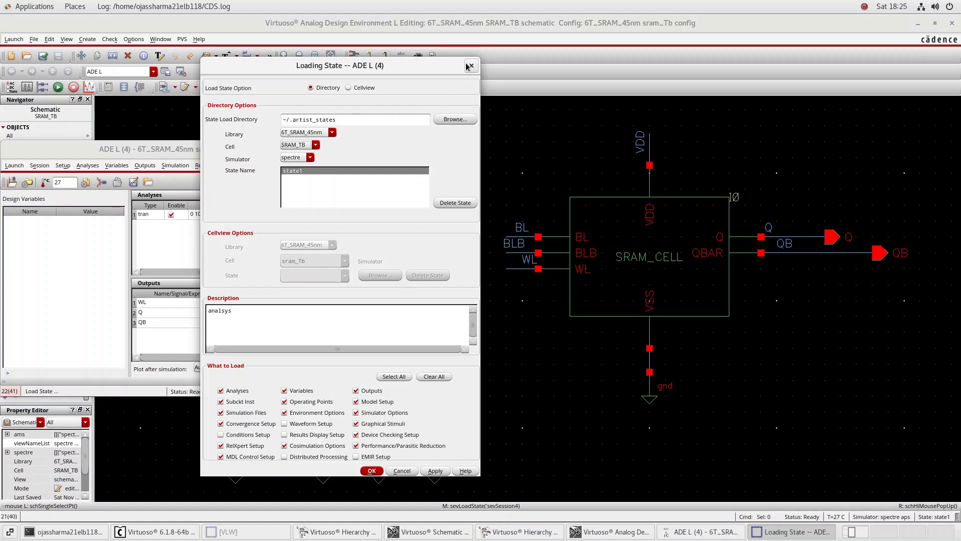
Review the initial condition set for nodes Q and QB, leaving its voltages as they are
click(183, 165)
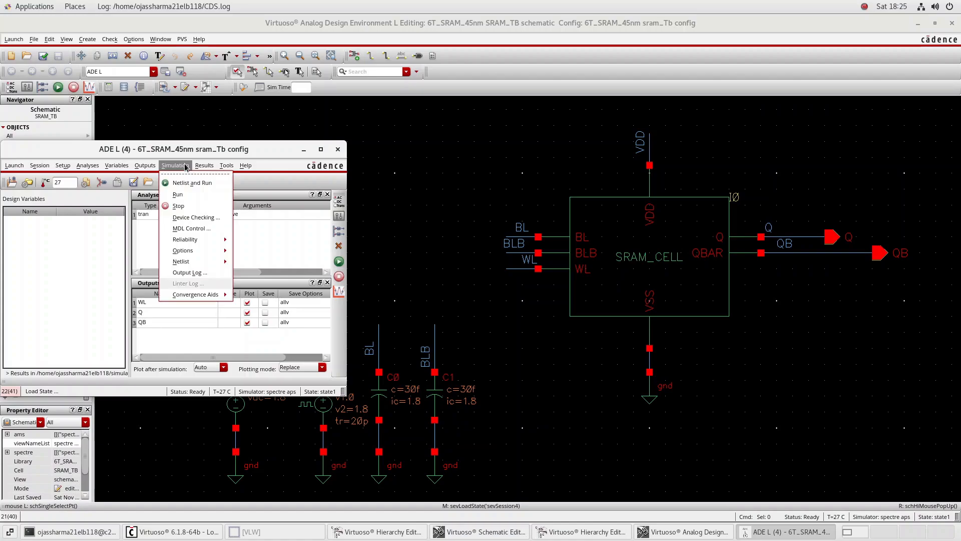
mouse_move(200, 295)
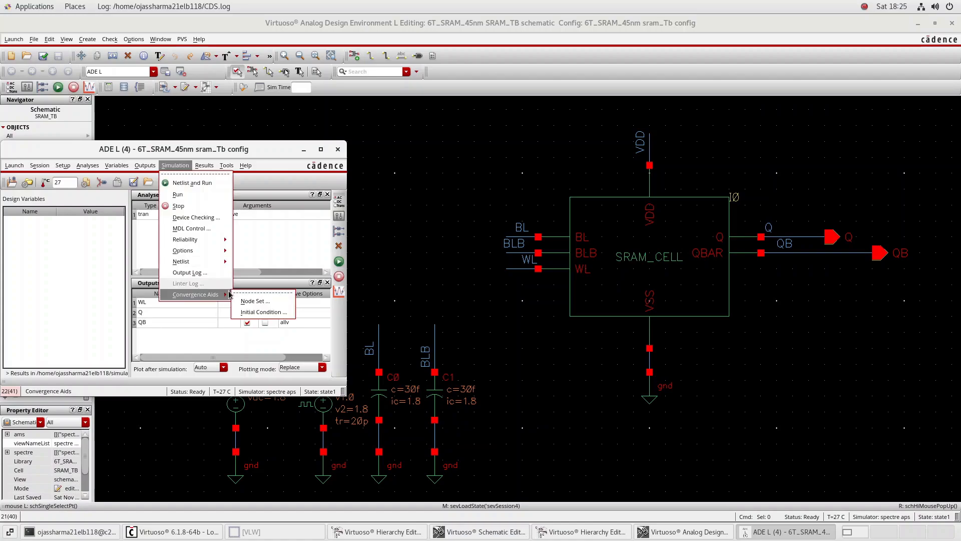
click(252, 311)
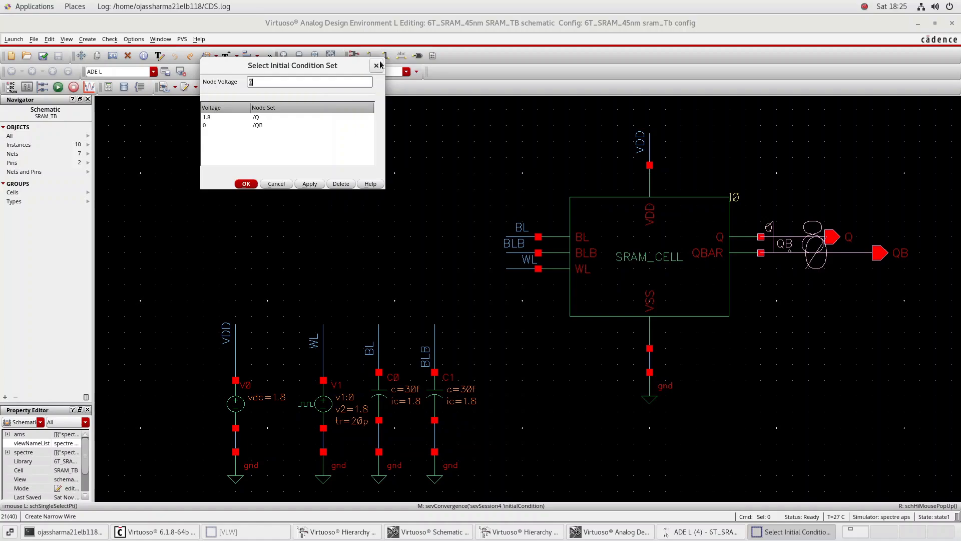
click(376, 66)
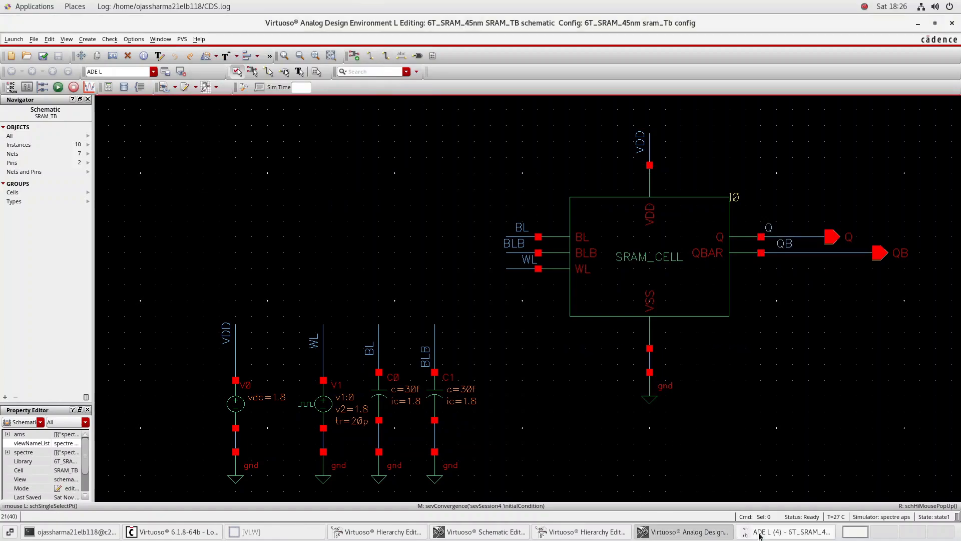
Netlist and run the simulation from ADE L, view WL, Q and QB as separate strips at full size, and close the plot
click(786, 532)
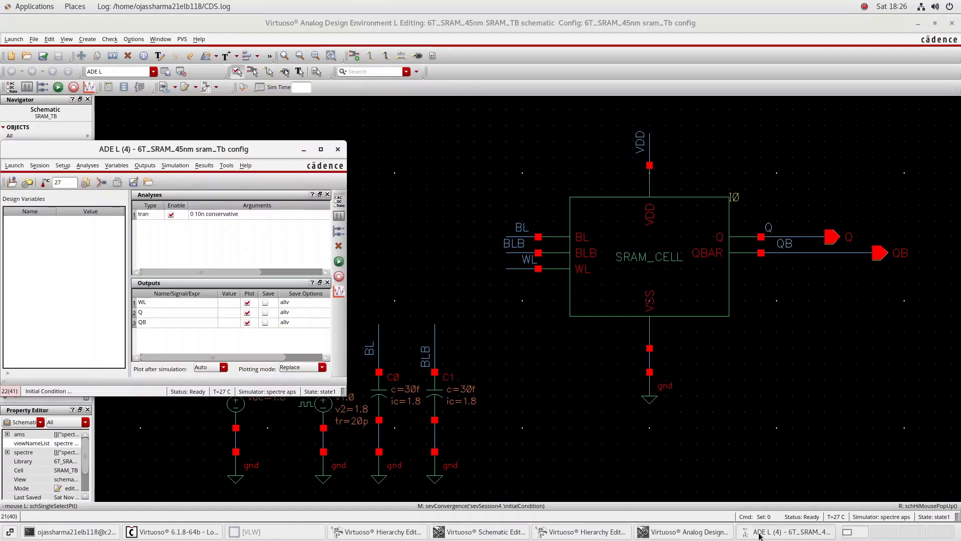
click(339, 261)
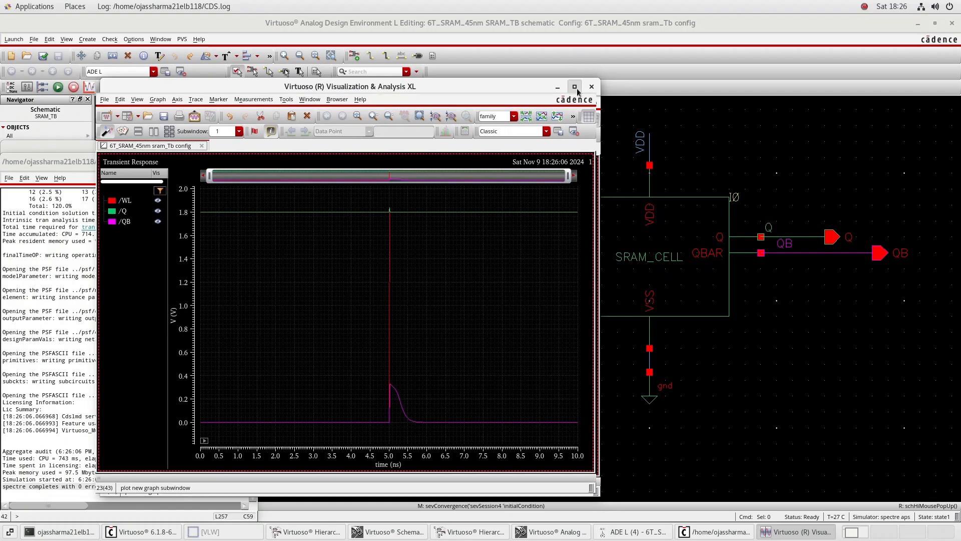
click(576, 88)
click(431, 58)
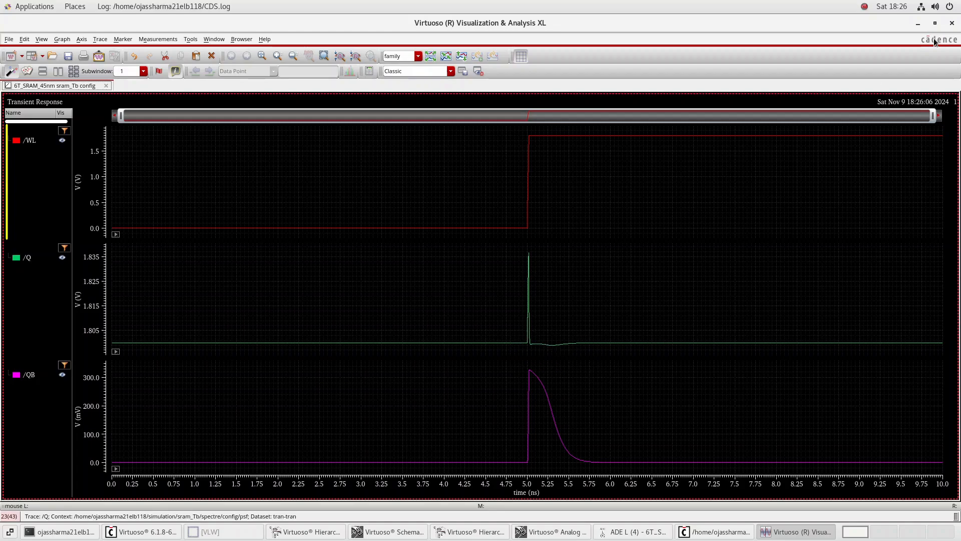
click(953, 23)
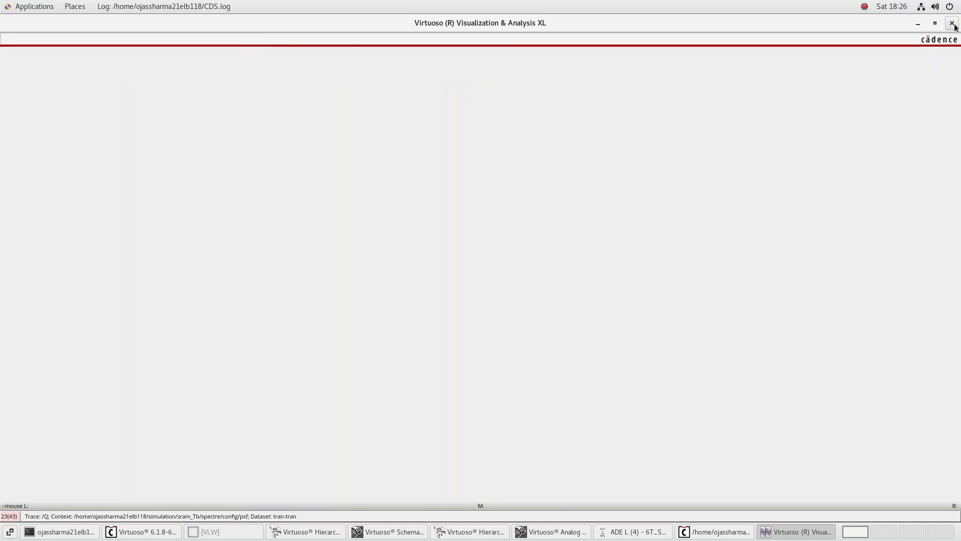
Set the initial condition voltage of node Q to 0 in the ADE L convergence aids
click(307, 239)
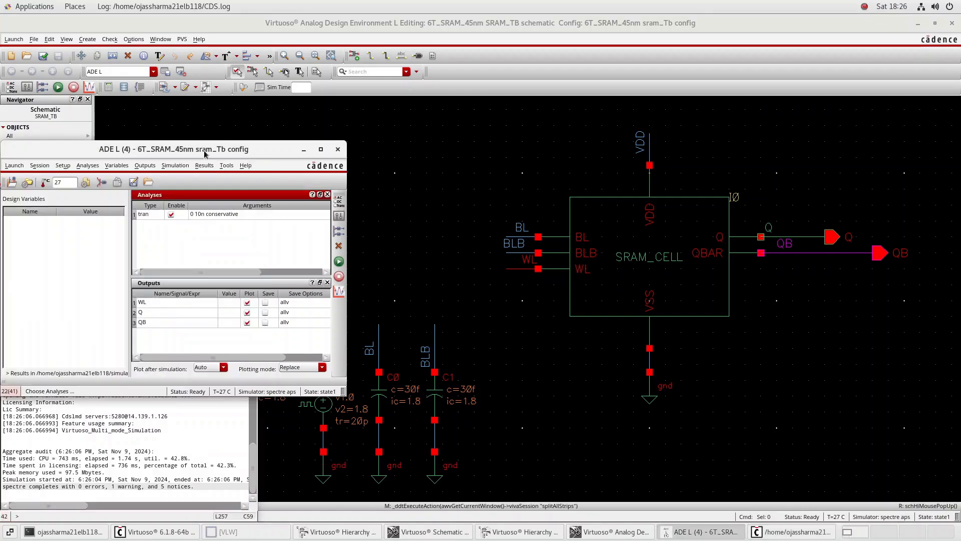
click(204, 166)
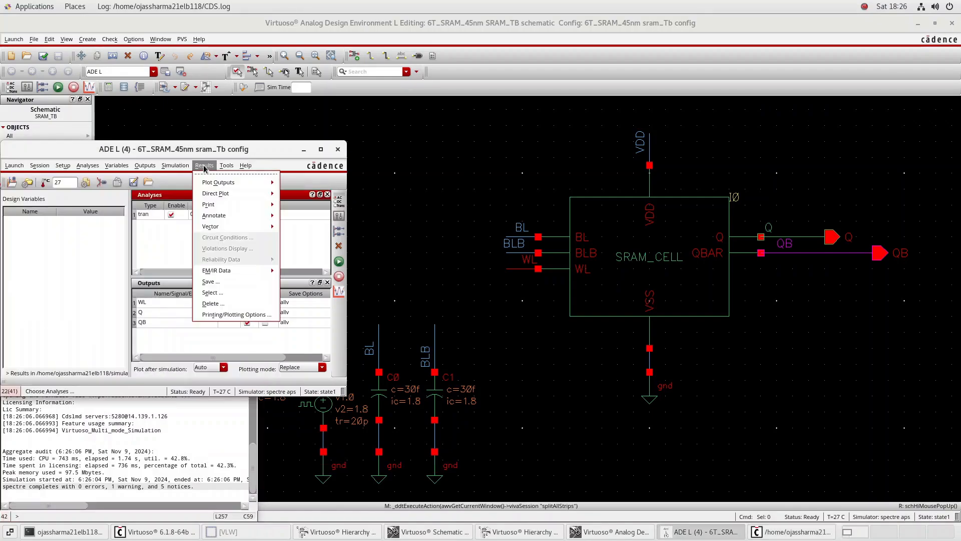
mouse_move(164, 168)
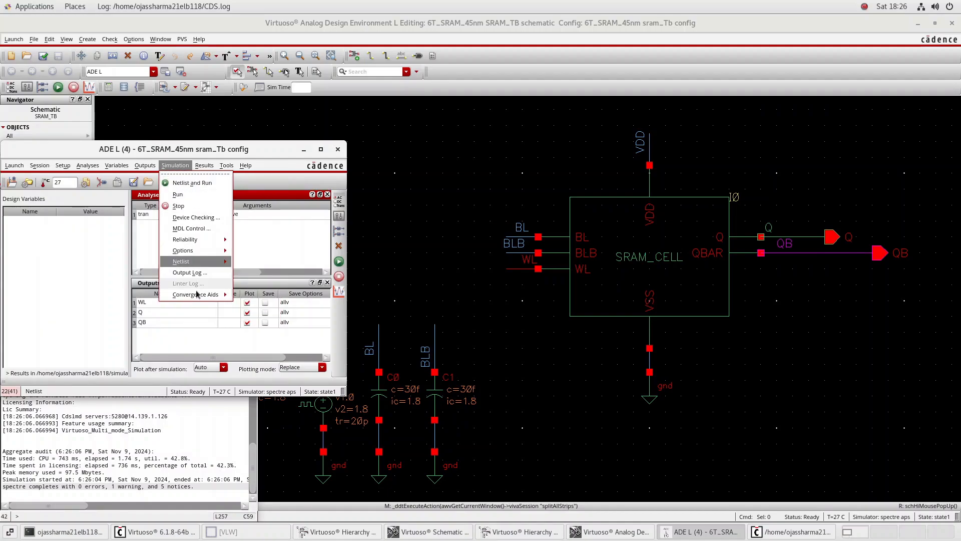
mouse_move(202, 296)
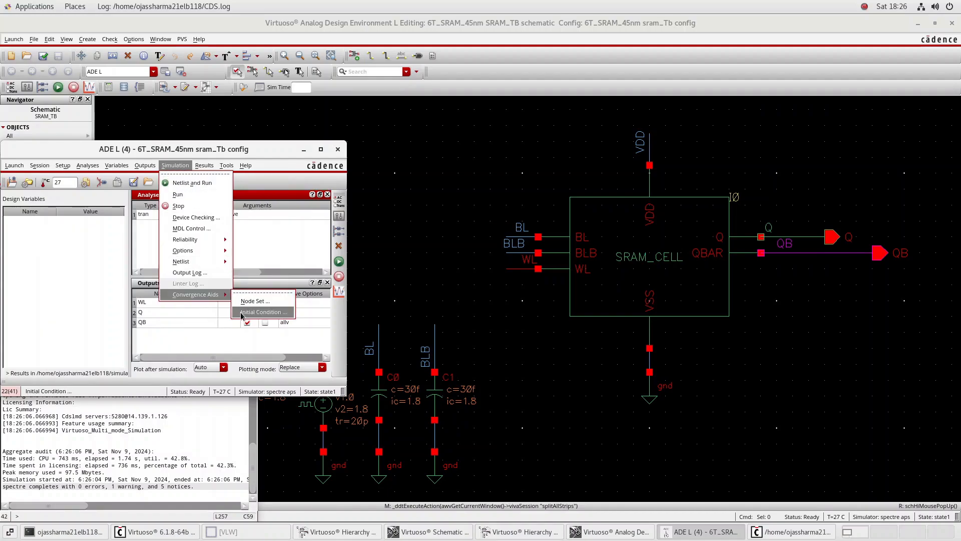
click(242, 312)
click(253, 112)
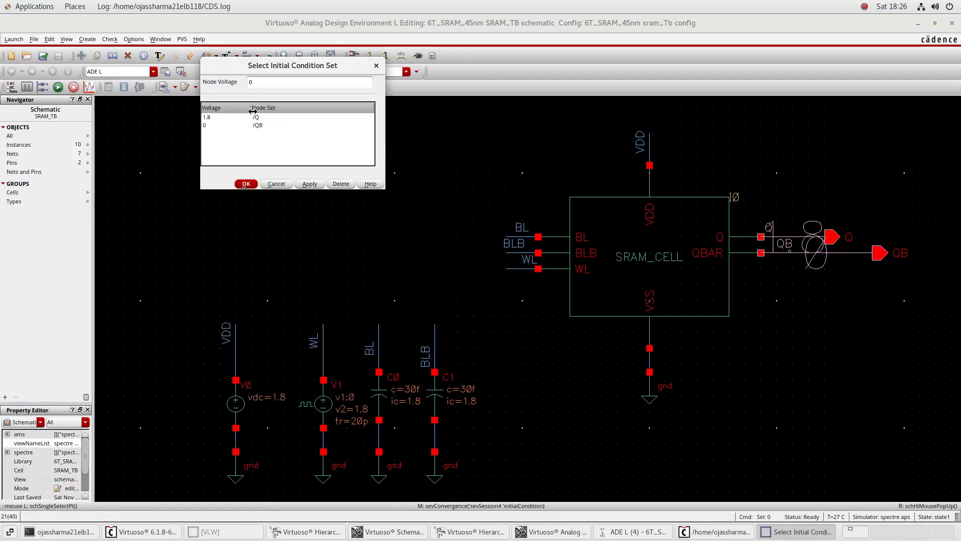
click(256, 117)
click(270, 82)
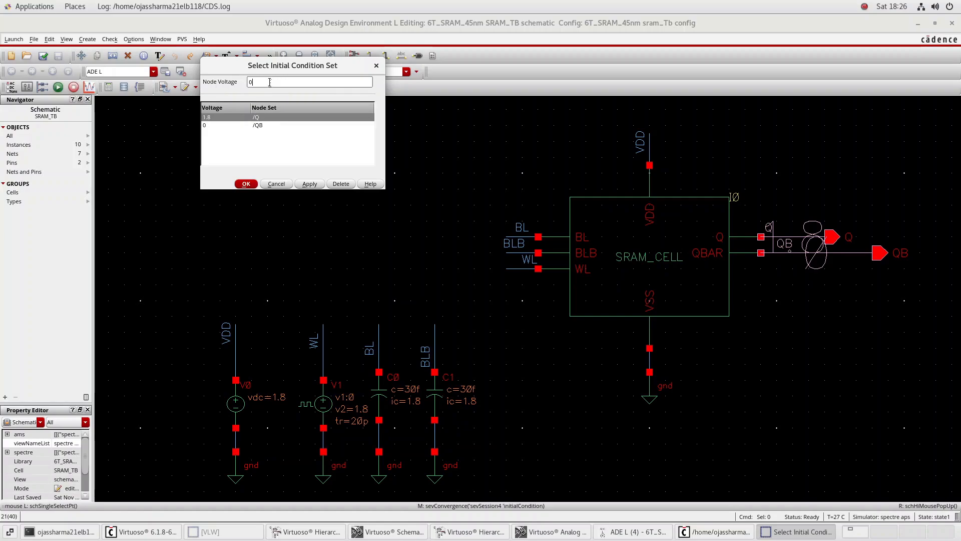
text(0)
click(309, 184)
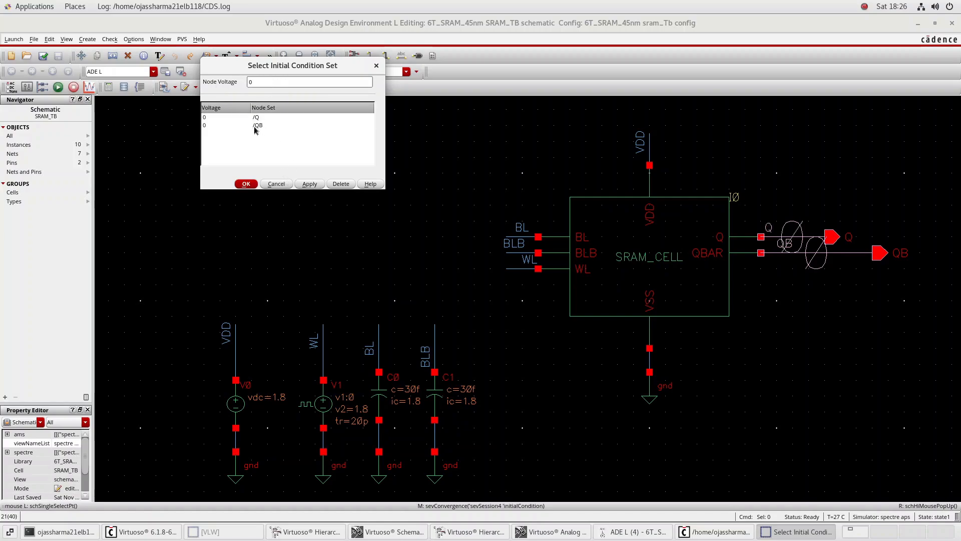
Set the initial condition voltage of node QB to 1.8 and accept the initial condition set
click(255, 126)
click(268, 84)
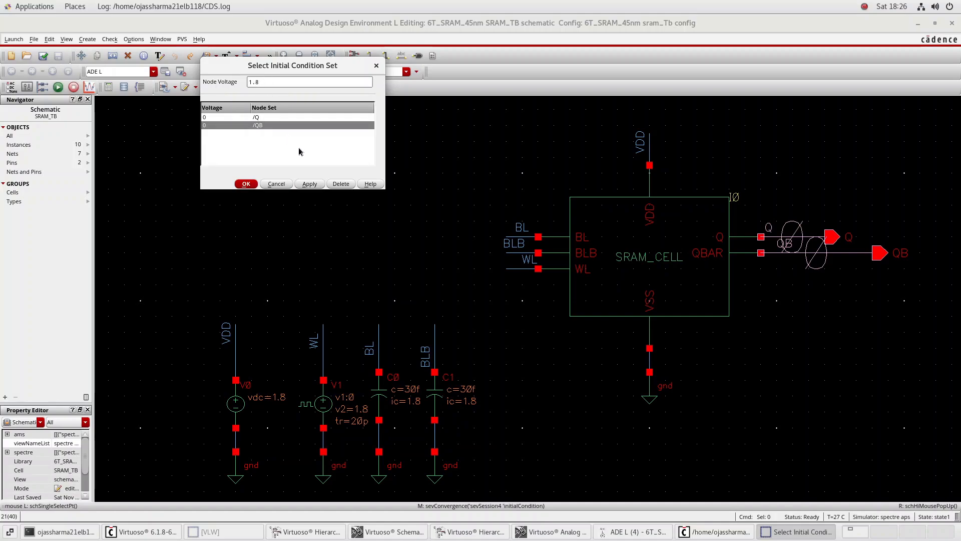
click(310, 184)
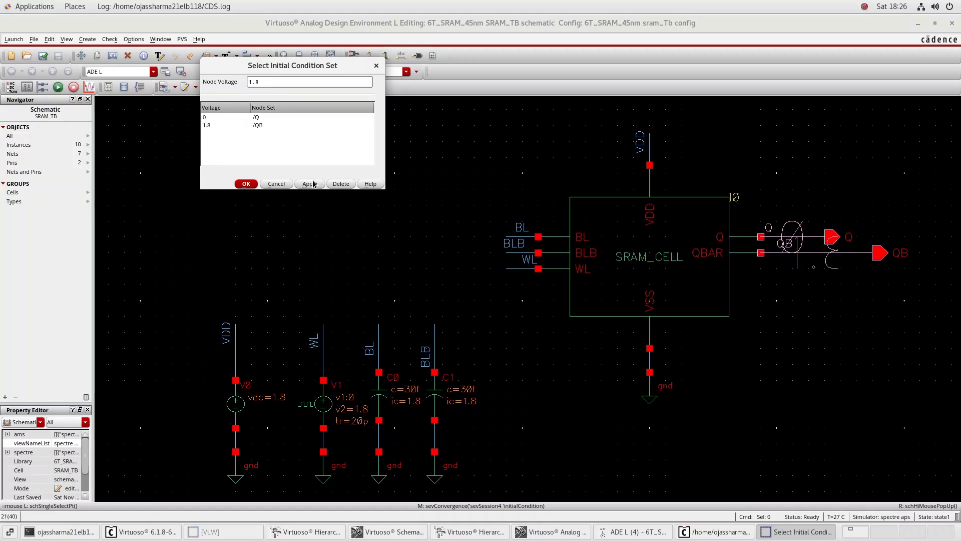
click(244, 184)
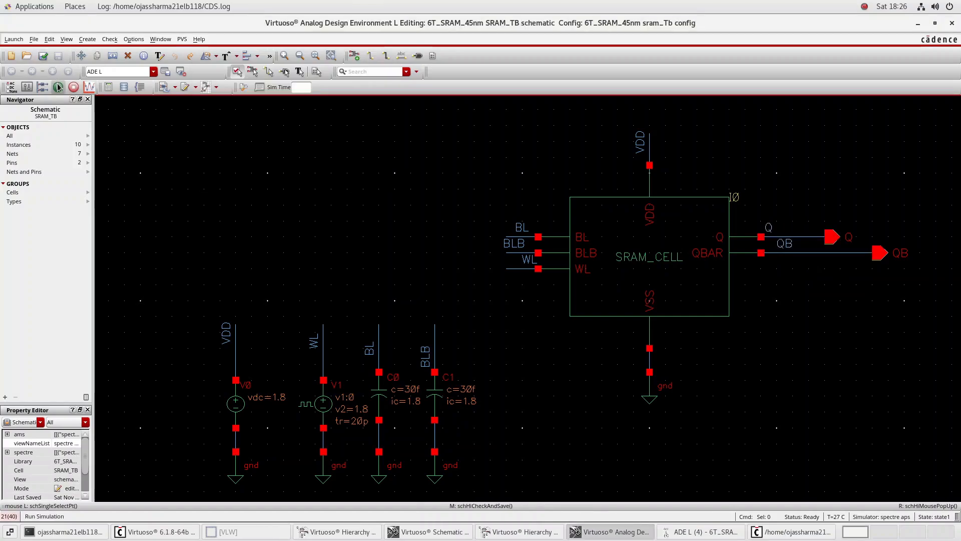
Rerun the simulation with the swapped node voltages, split the maximized plot into strips, and close the plot and output log
click(58, 87)
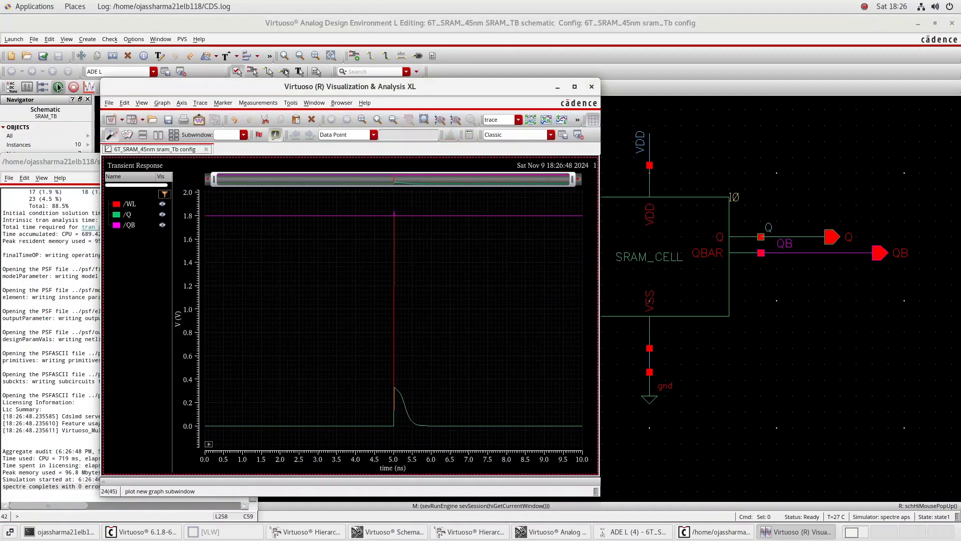
click(575, 86)
click(430, 56)
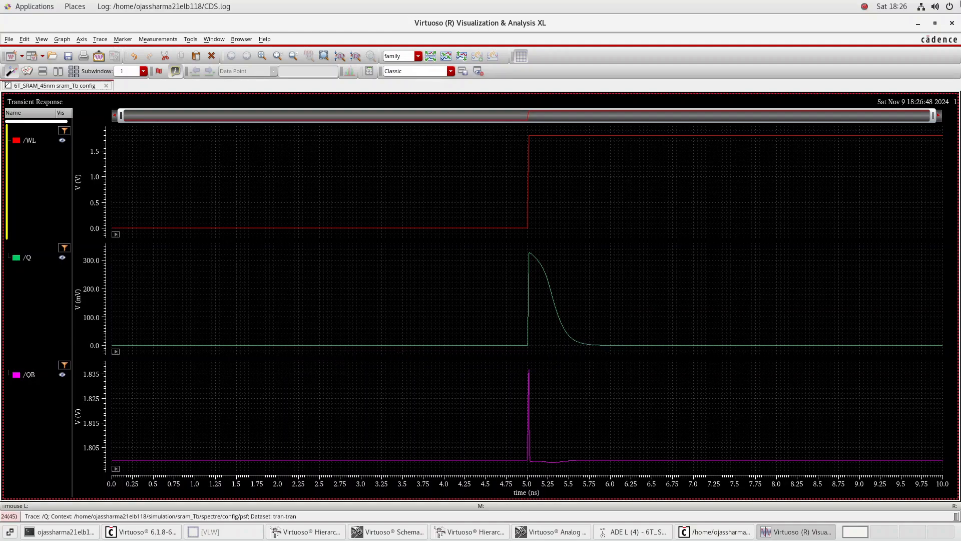
click(954, 24)
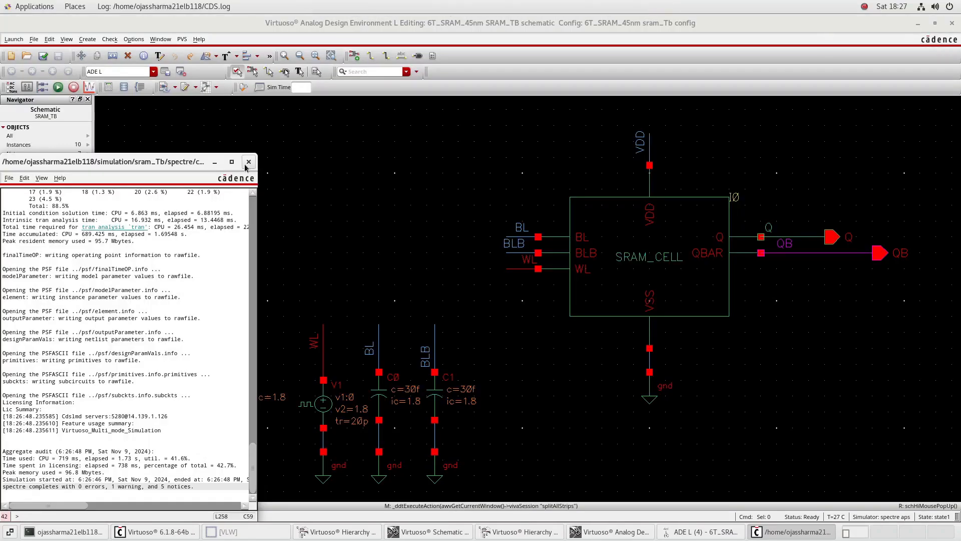
click(249, 163)
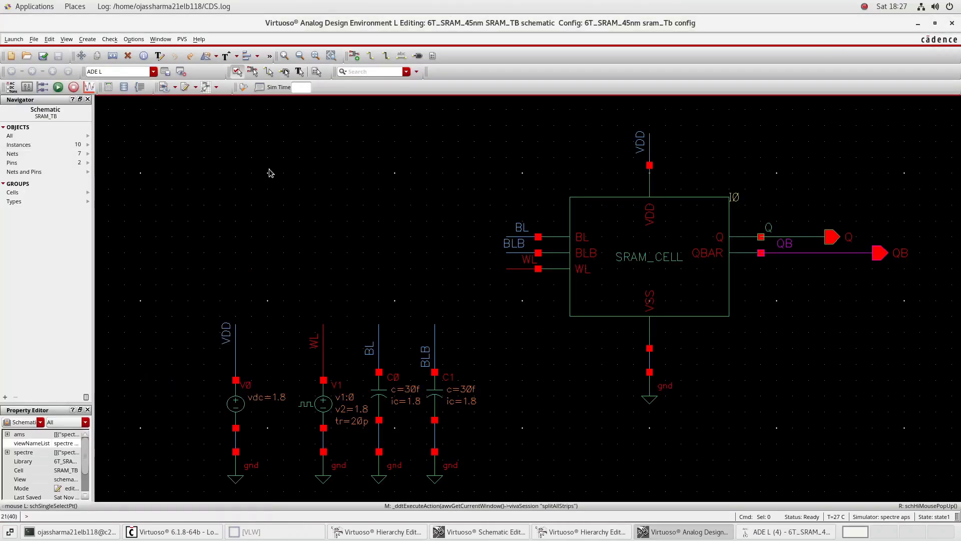
Set the initial condition of the bit-line capacitor C0 to 0 V, and check and save the schematic
click(387, 391)
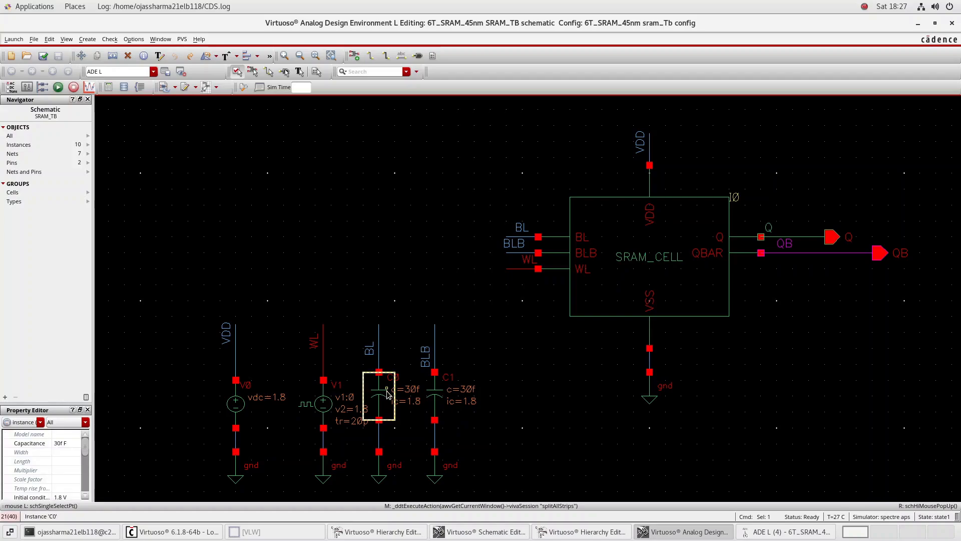
text(q)
text(0)
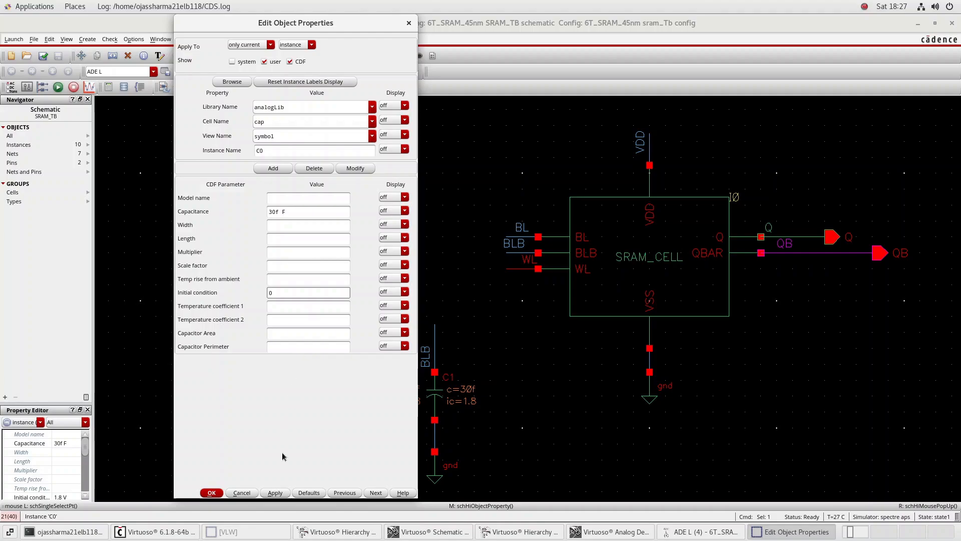
click(275, 493)
click(221, 493)
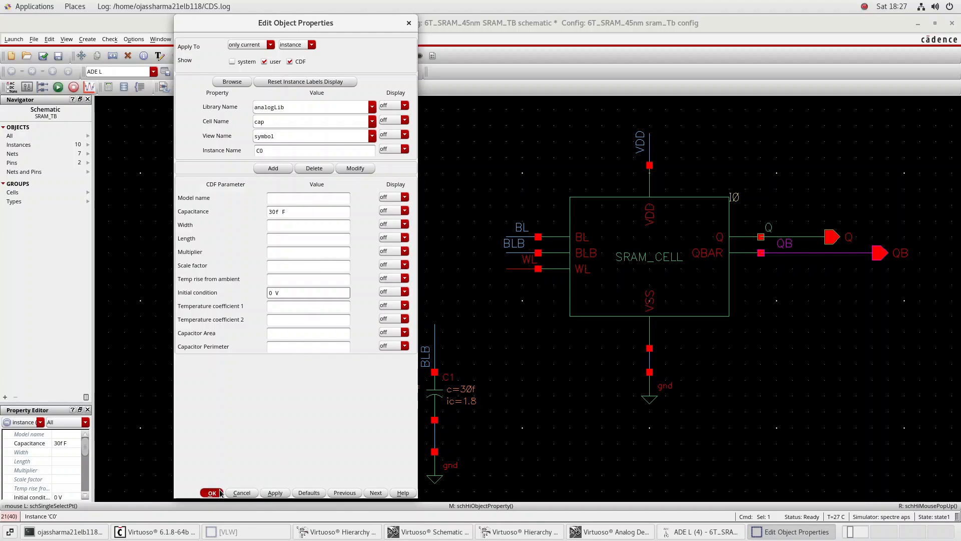
click(43, 56)
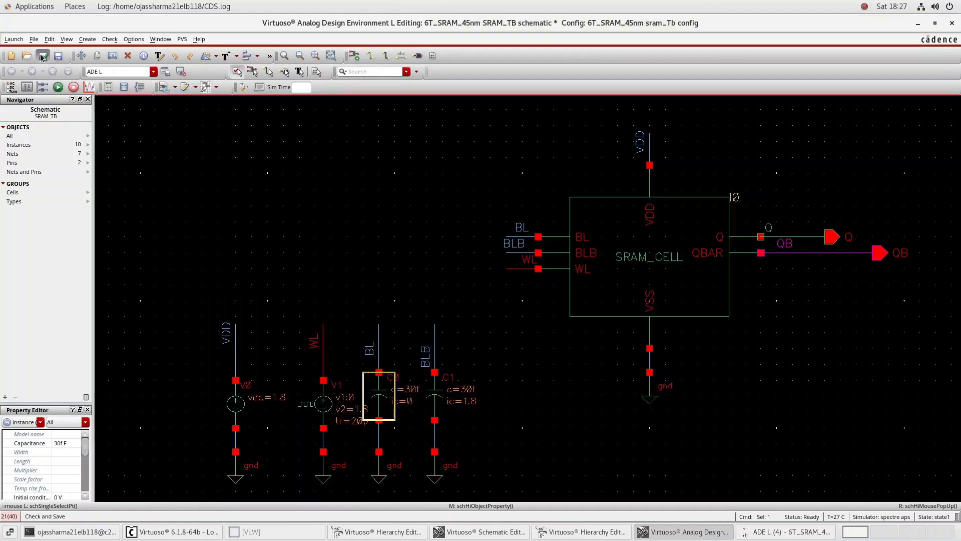
Simulate with the changed C0 initial condition and examine WL, Q and QB as separate strips in the maximized waveform window
click(57, 88)
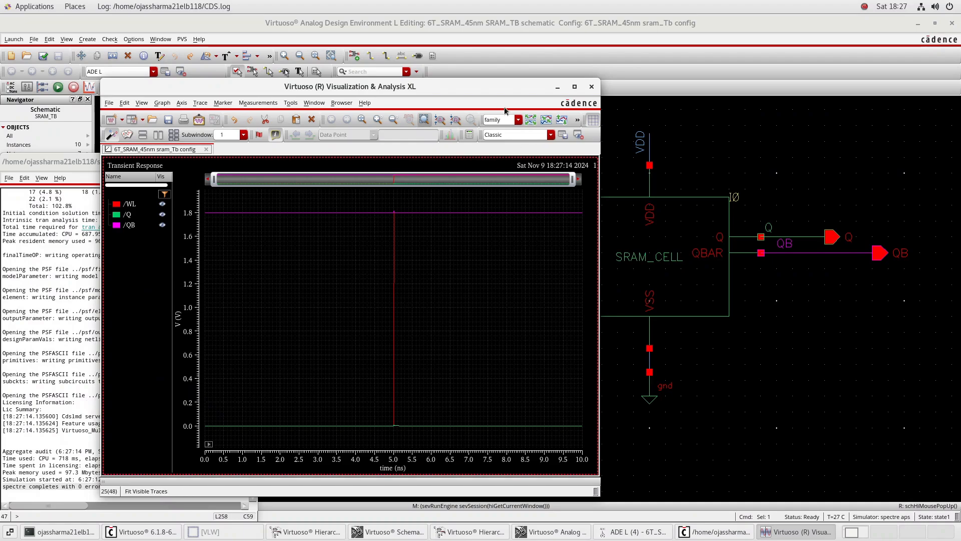
click(528, 121)
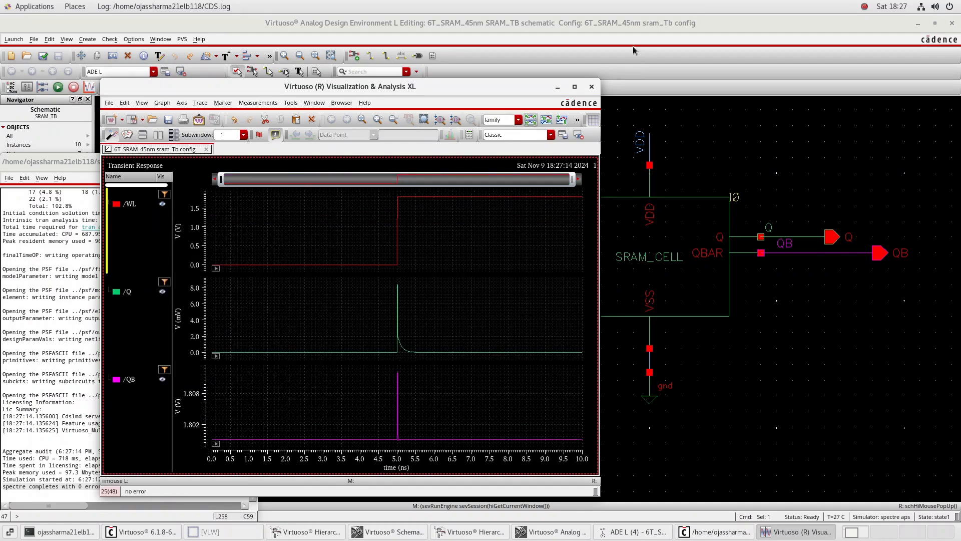
click(575, 87)
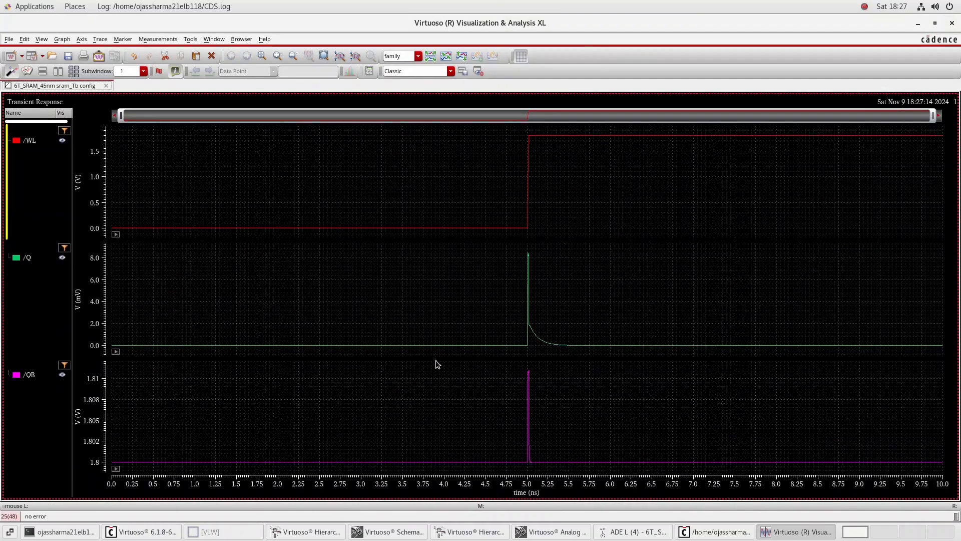
mouse_move(456, 345)
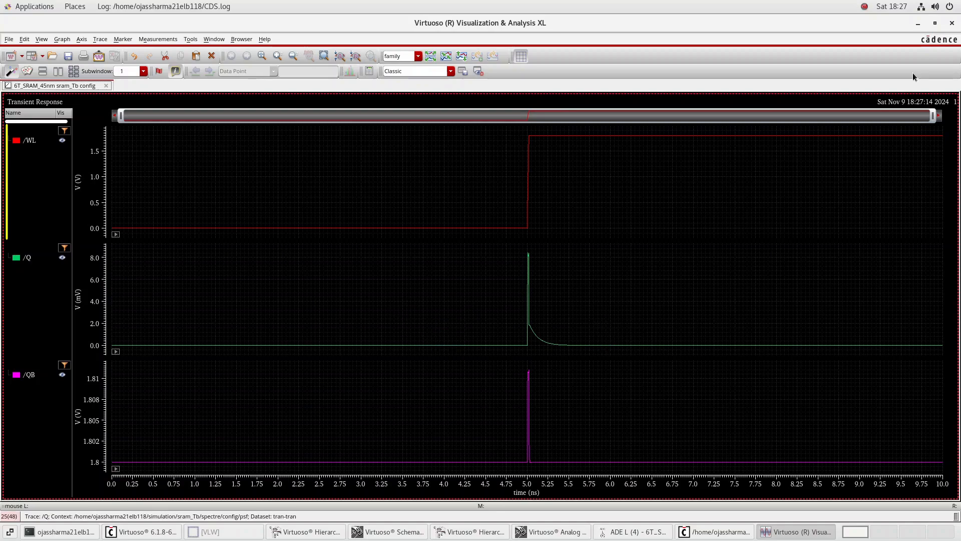
Put the waveform window away and set the initial condition voltage of node Q to 1.8 in the ADE L session
click(918, 25)
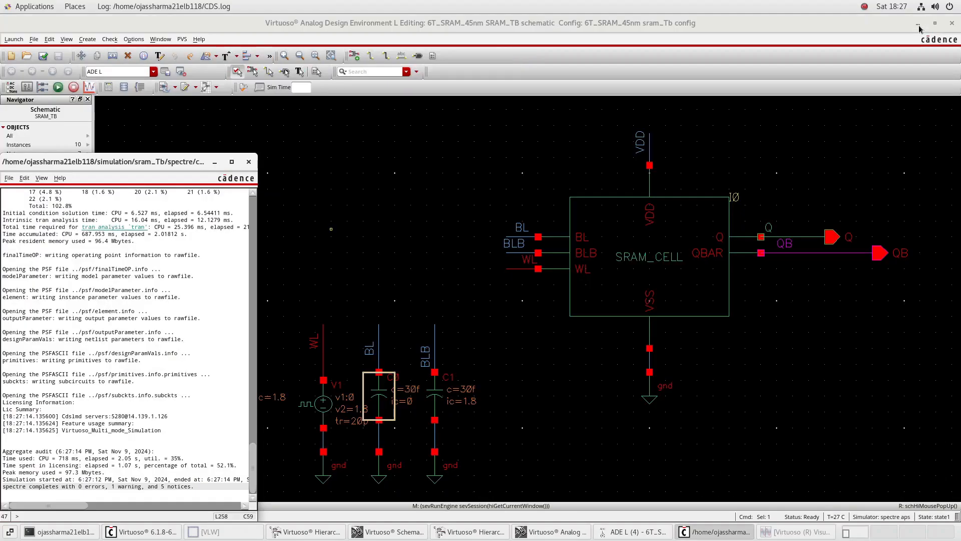
click(528, 375)
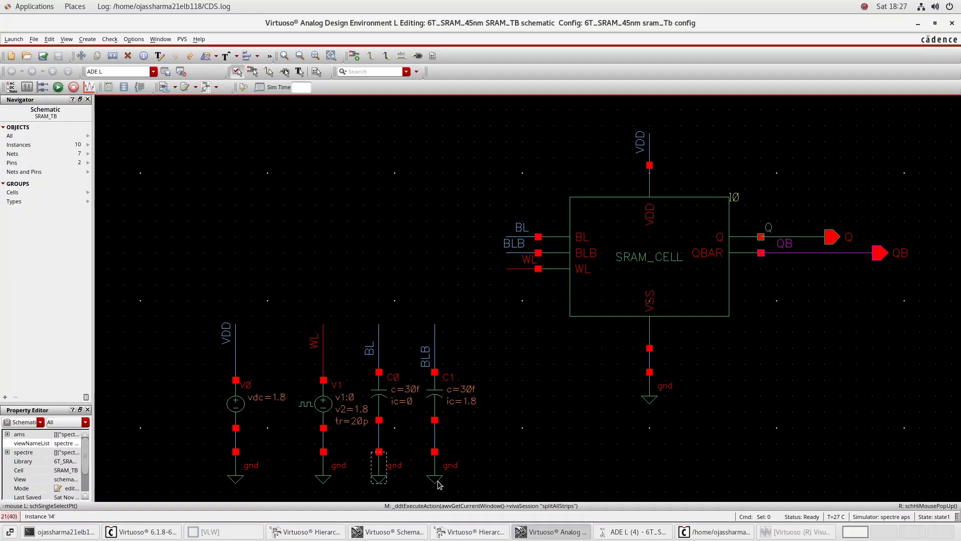
click(634, 531)
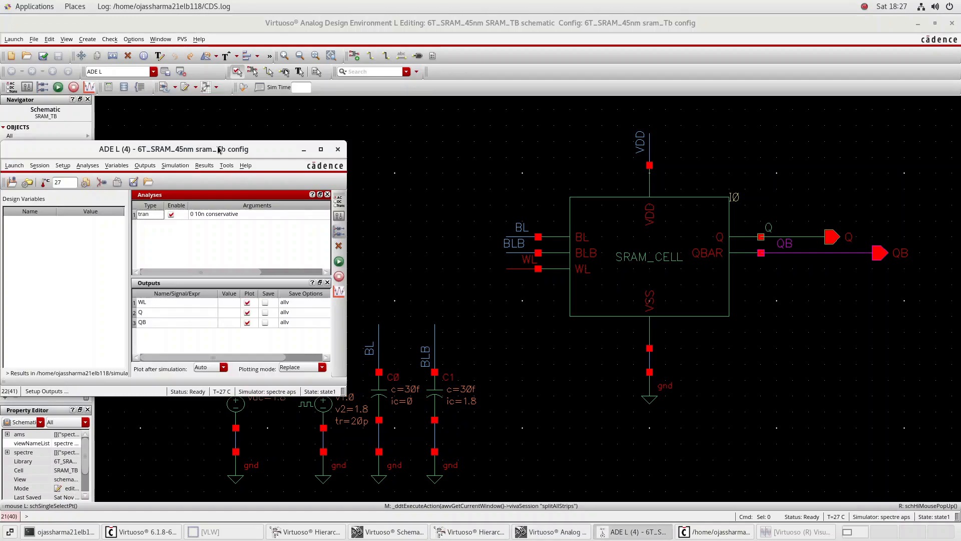
click(184, 165)
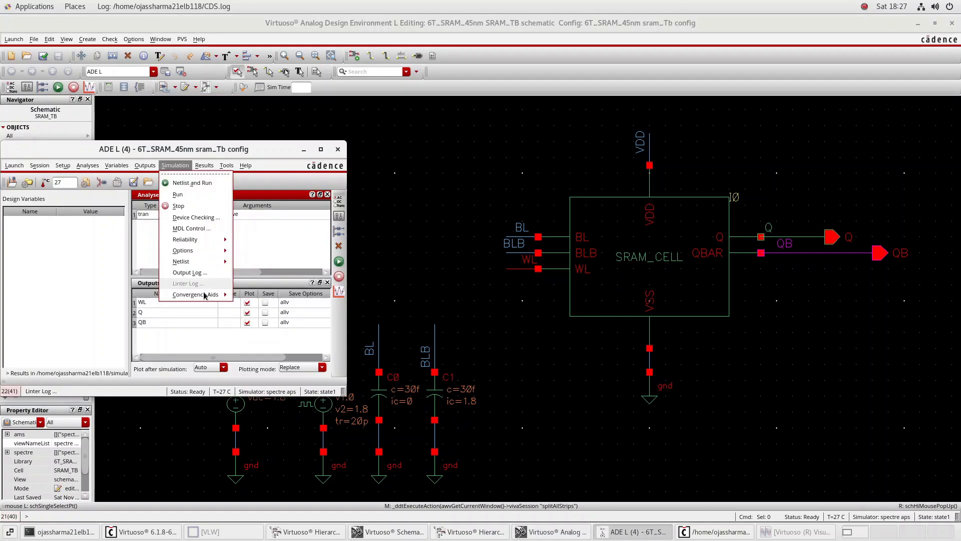
mouse_move(203, 295)
click(250, 311)
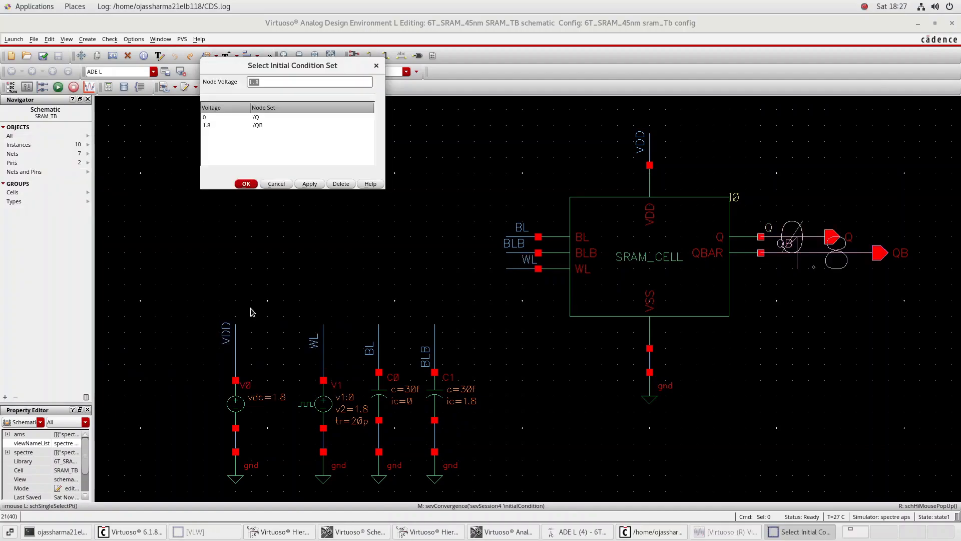
click(260, 119)
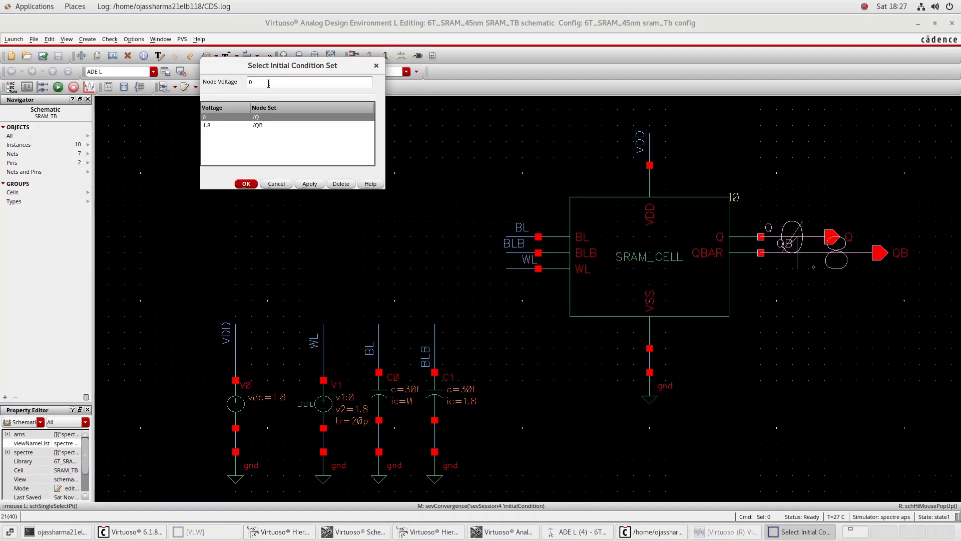
click(269, 84)
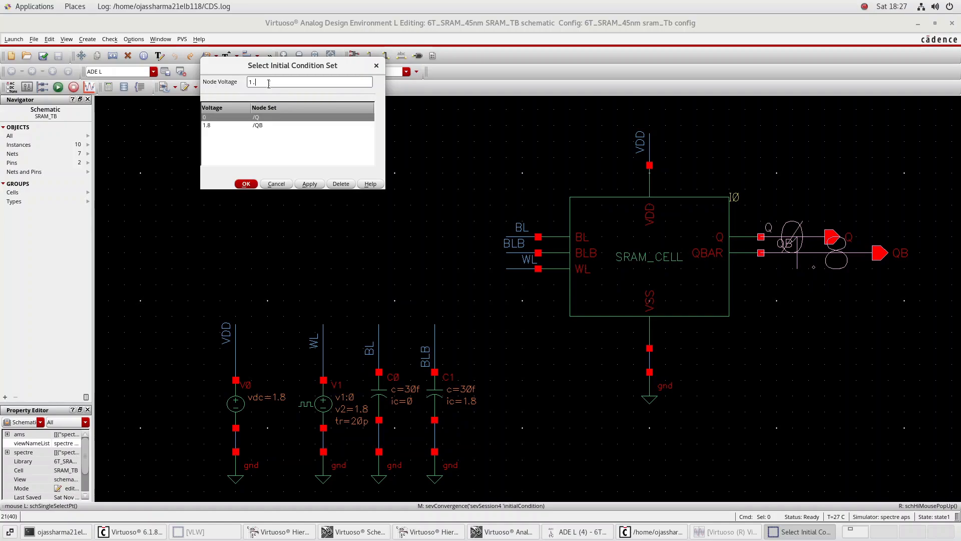
key(Tab)
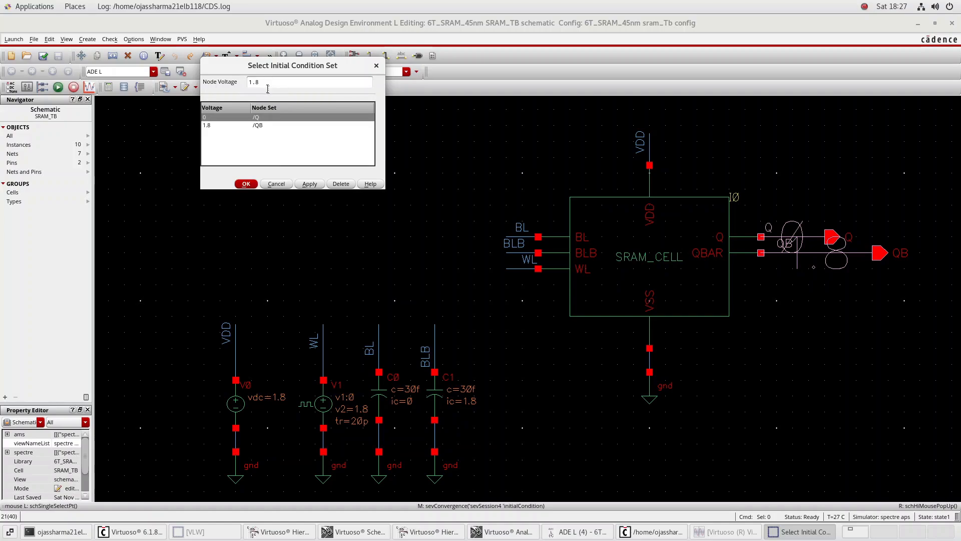
click(321, 184)
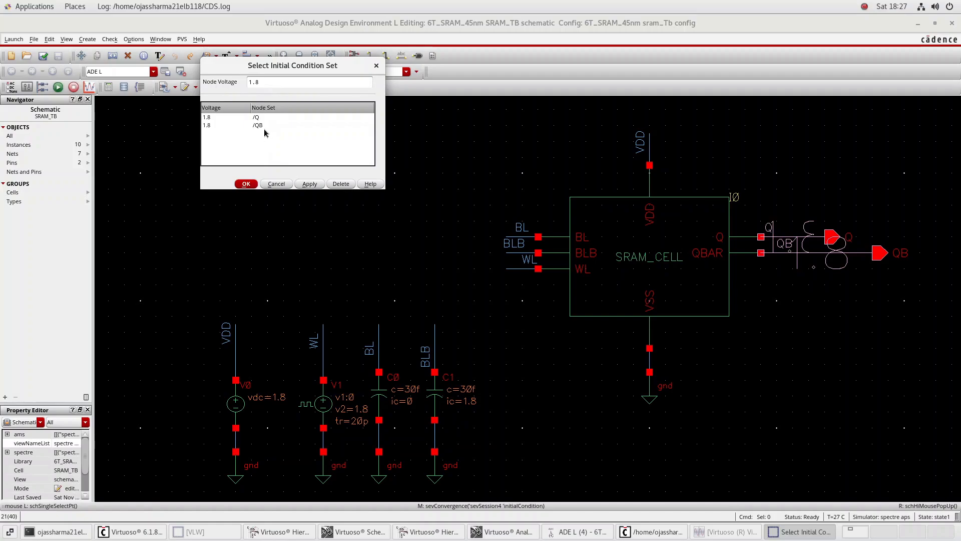
Set the initial condition voltage of node QB to 0 and accept the initial condition set
click(264, 126)
click(267, 82)
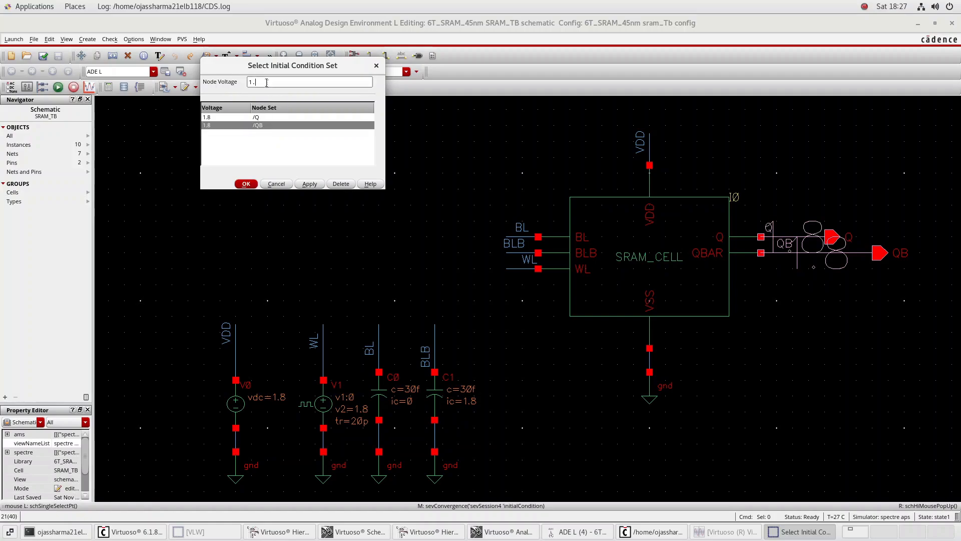
text(0)
click(309, 184)
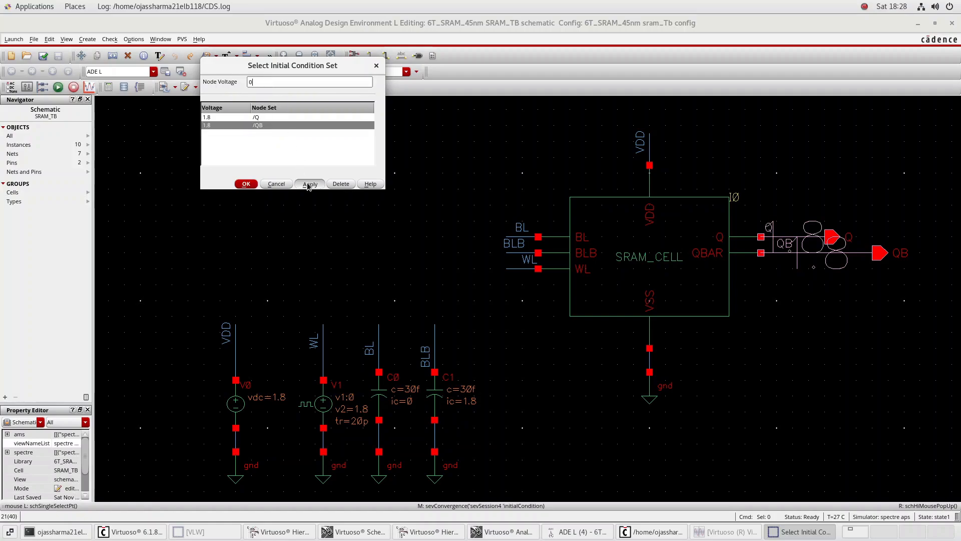
click(245, 183)
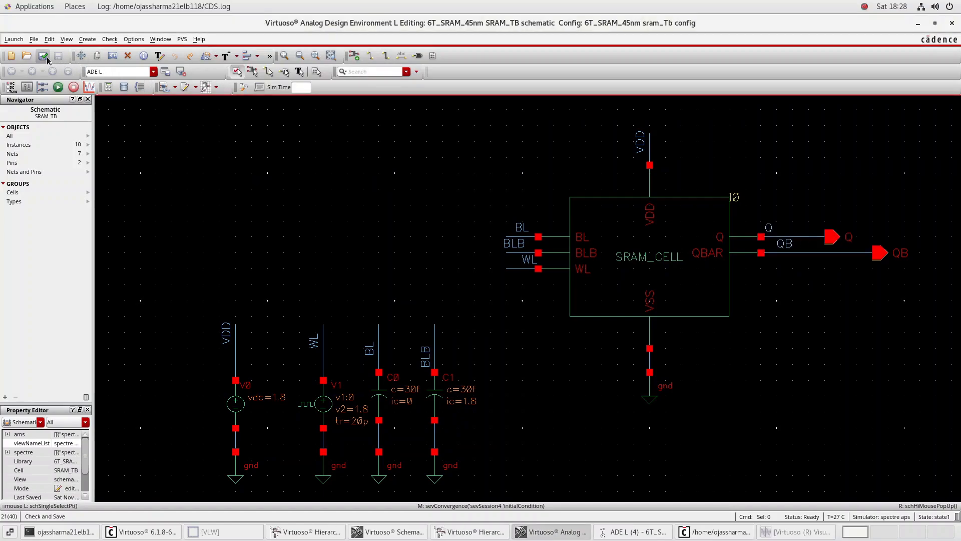
Rerun the simulation, examine WL, Q and QB as separate strips, and close the waveform window
click(58, 86)
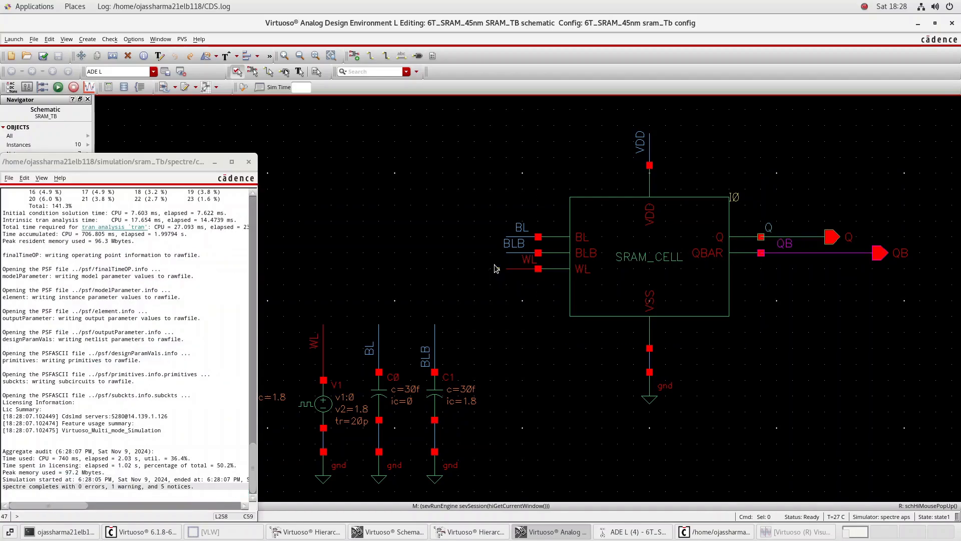
click(782, 533)
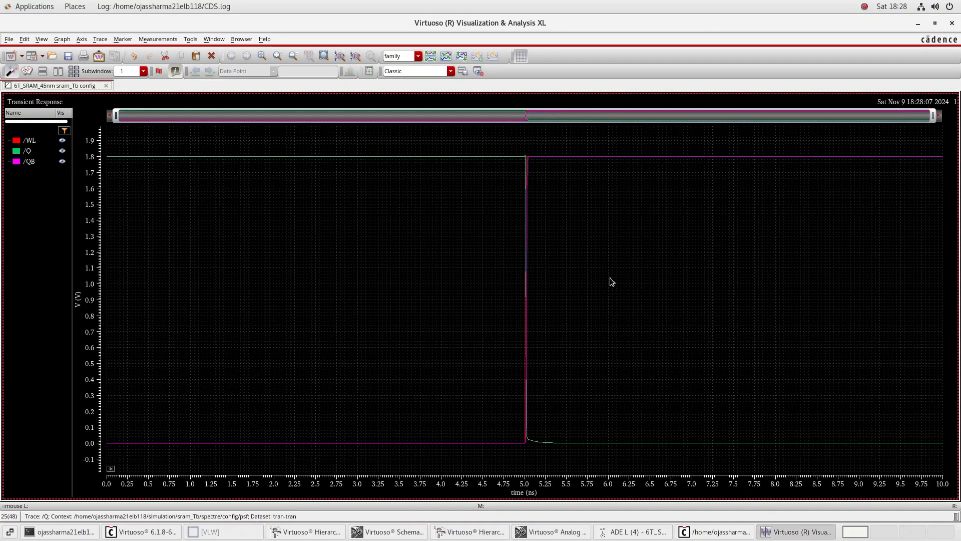
click(432, 57)
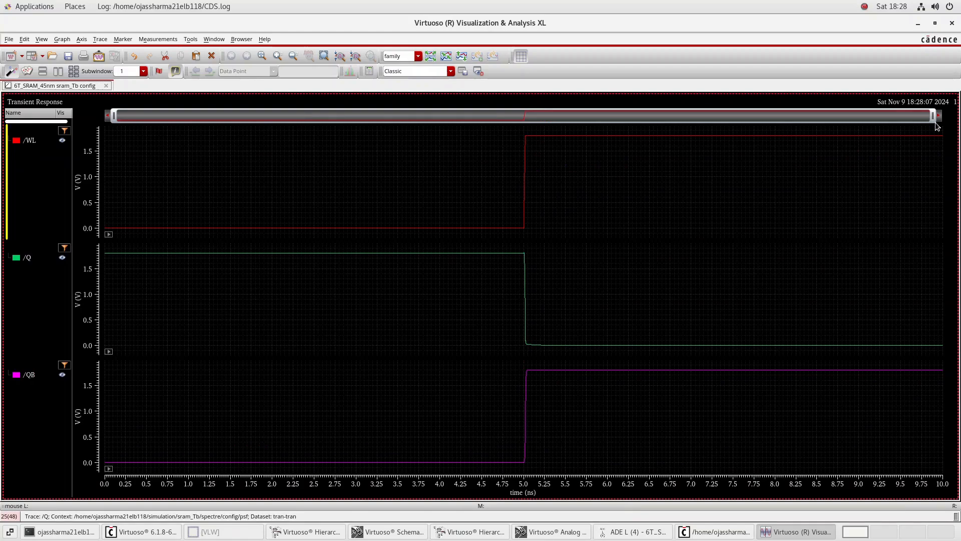
click(952, 25)
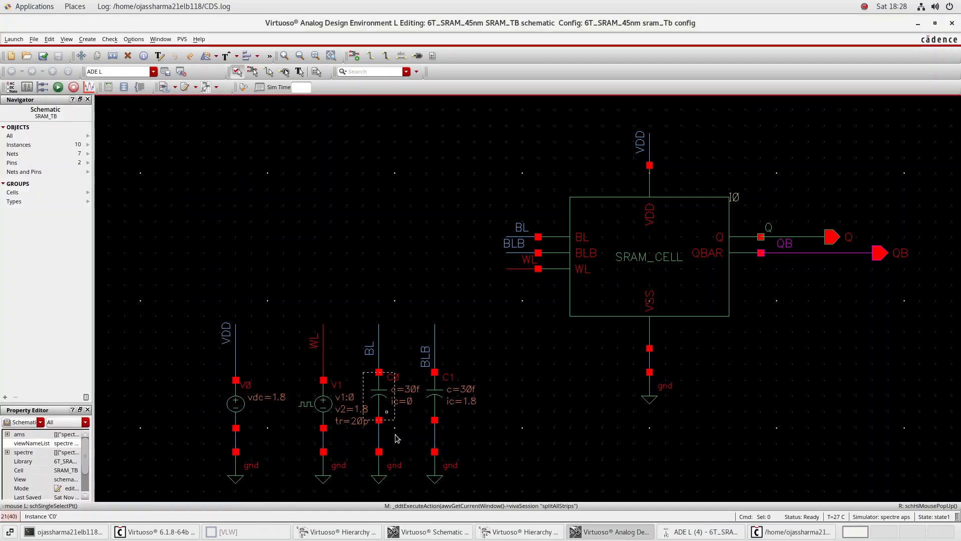
Set the view of SRAM instance I0 to av_extracted in the Hierarchy Editor, save and update the config, and close the editor
click(520, 532)
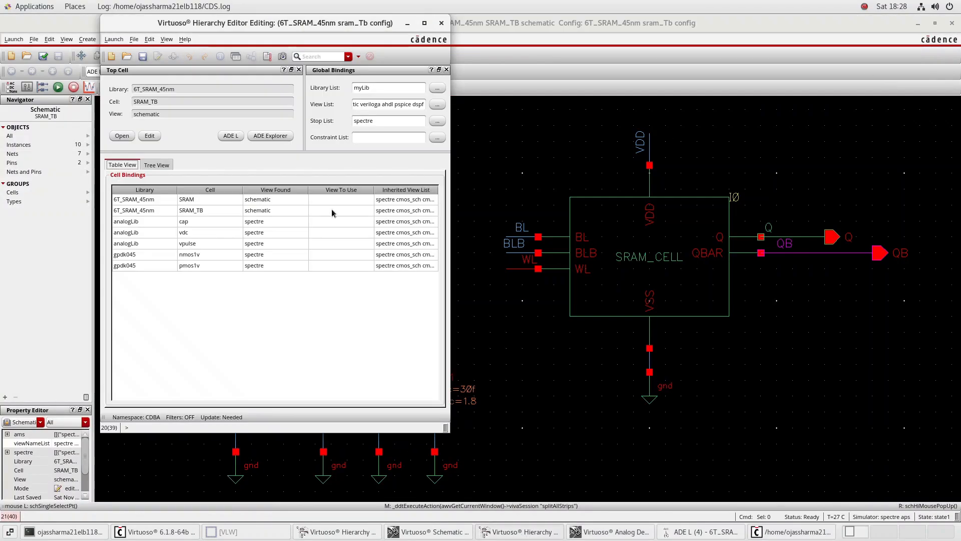
click(153, 165)
right_click(149, 225)
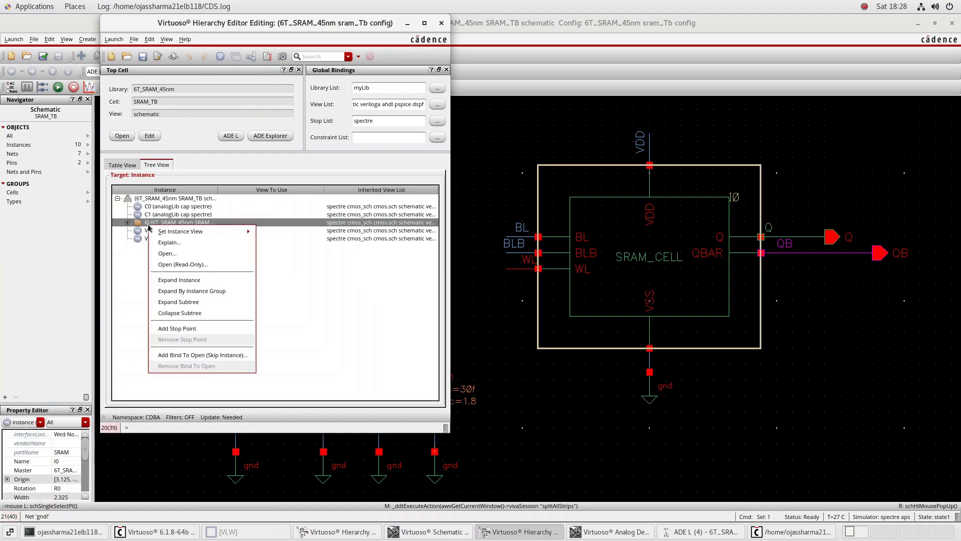
mouse_move(165, 231)
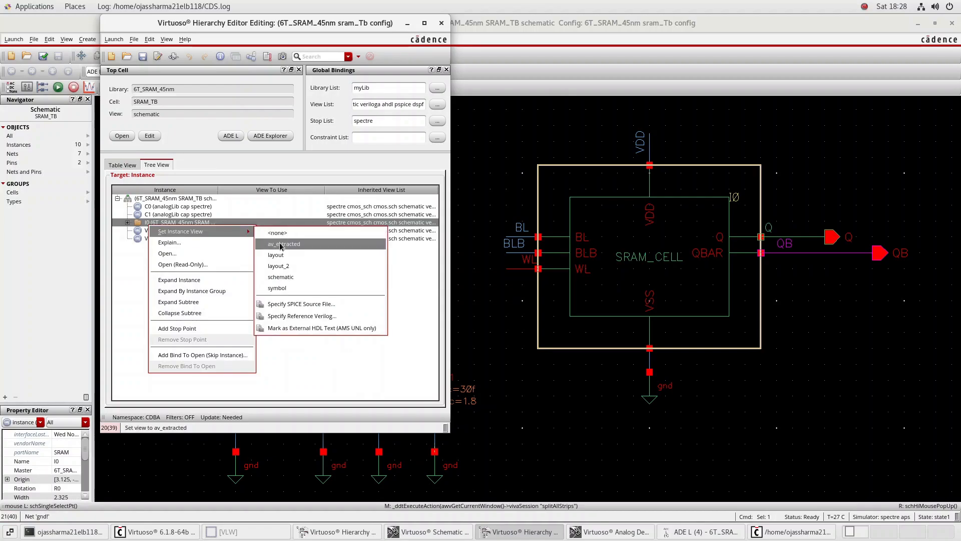
click(280, 247)
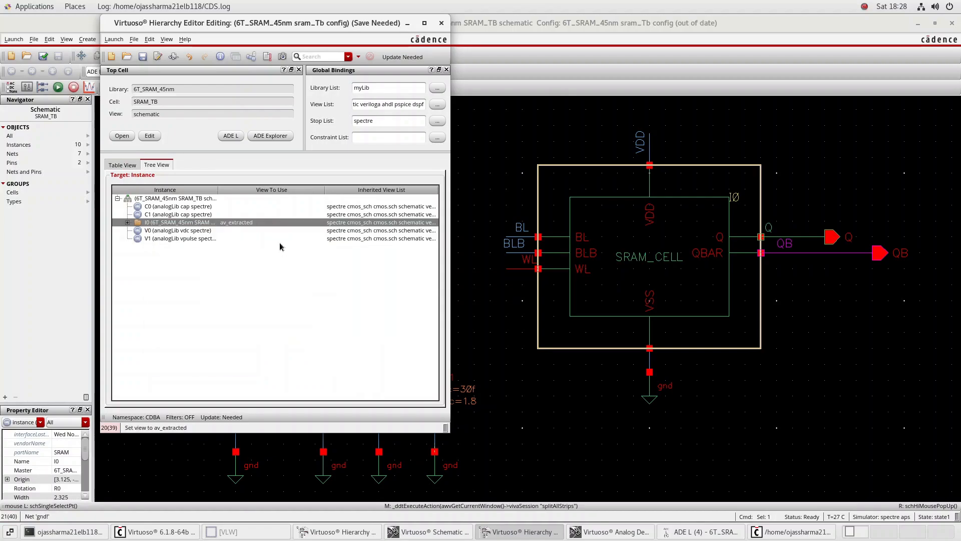
click(143, 57)
click(267, 58)
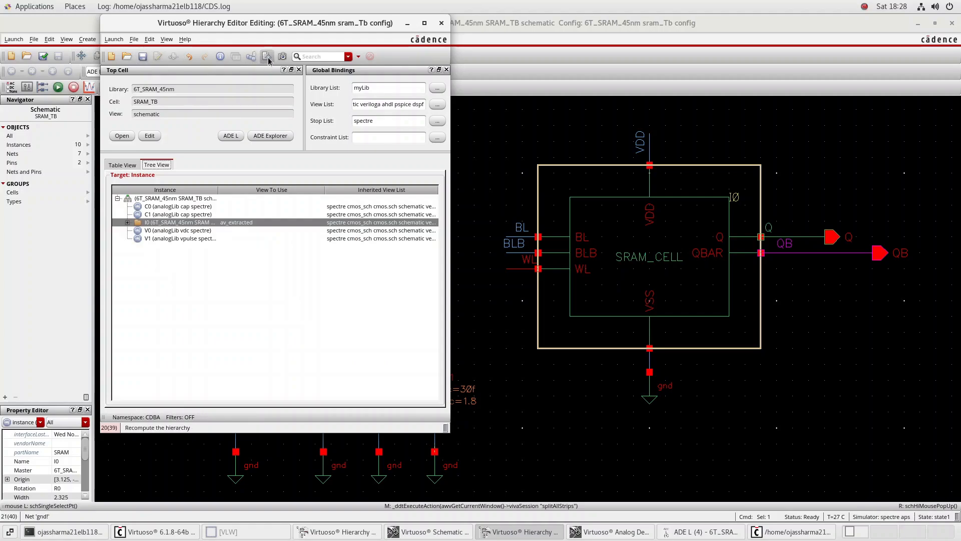
click(440, 23)
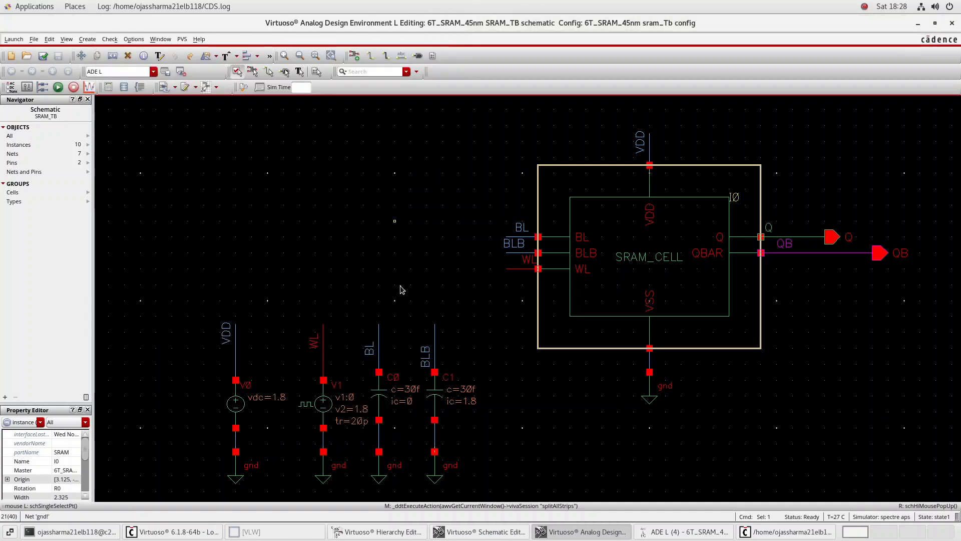
Try to simulate the testbench with the extracted SRAM view, and inspect and close the output log
click(729, 535)
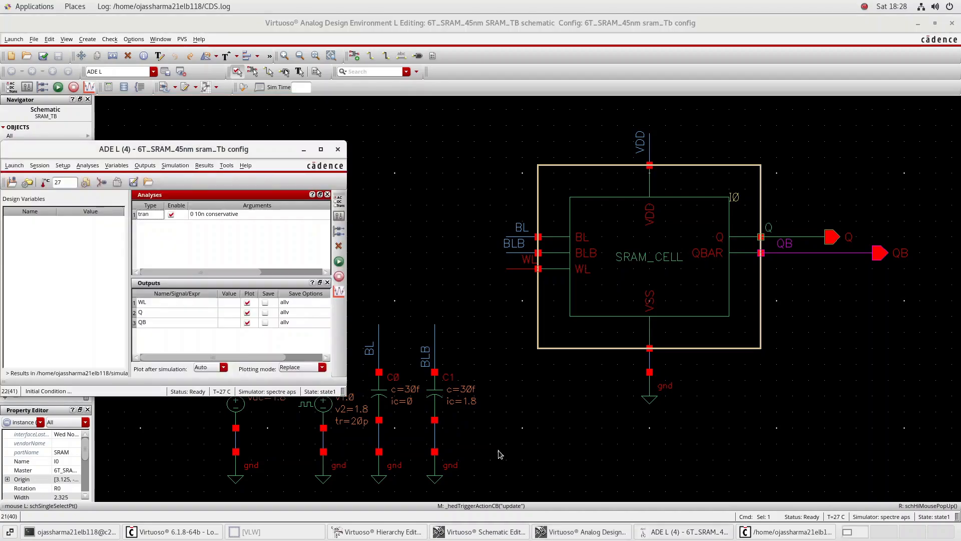
click(339, 262)
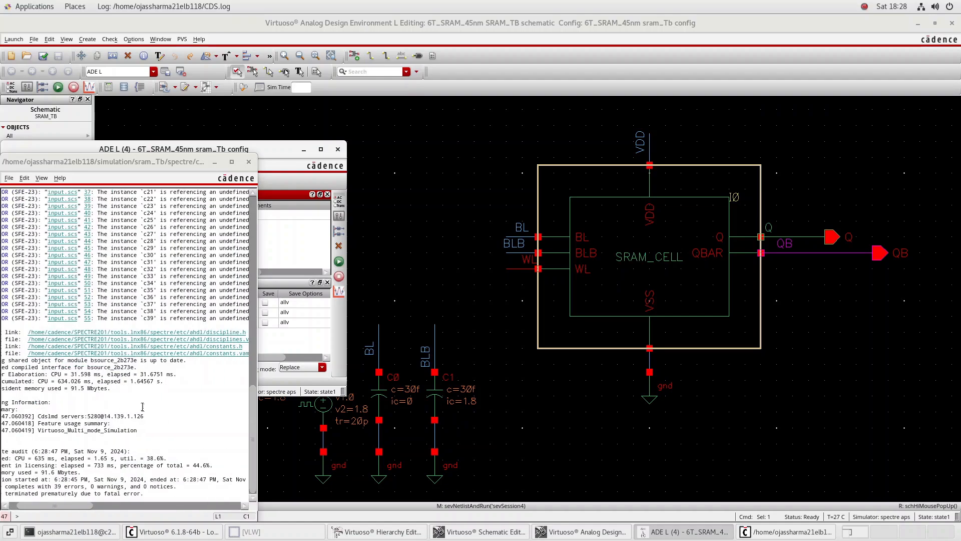
scroll(143, 407, right, 5)
scroll(143, 407, left, 3)
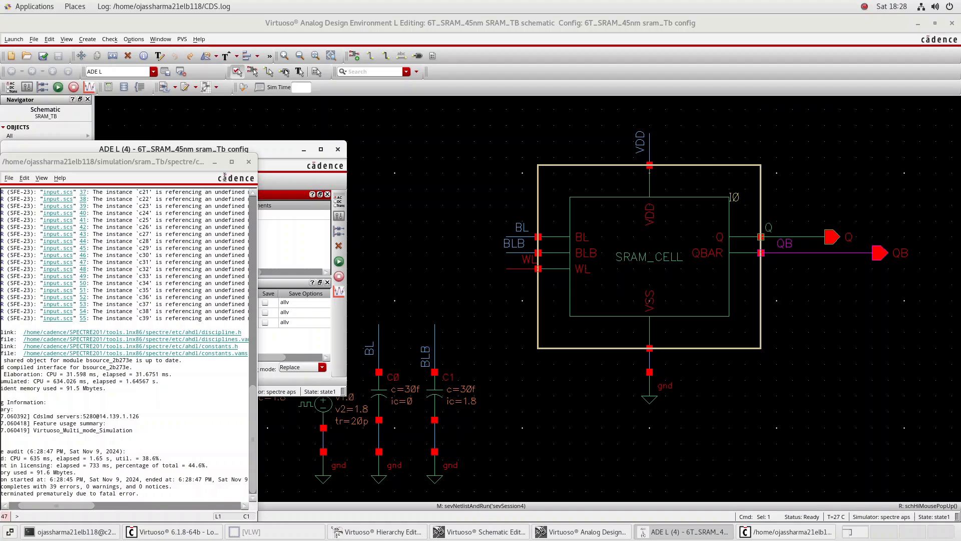
click(248, 162)
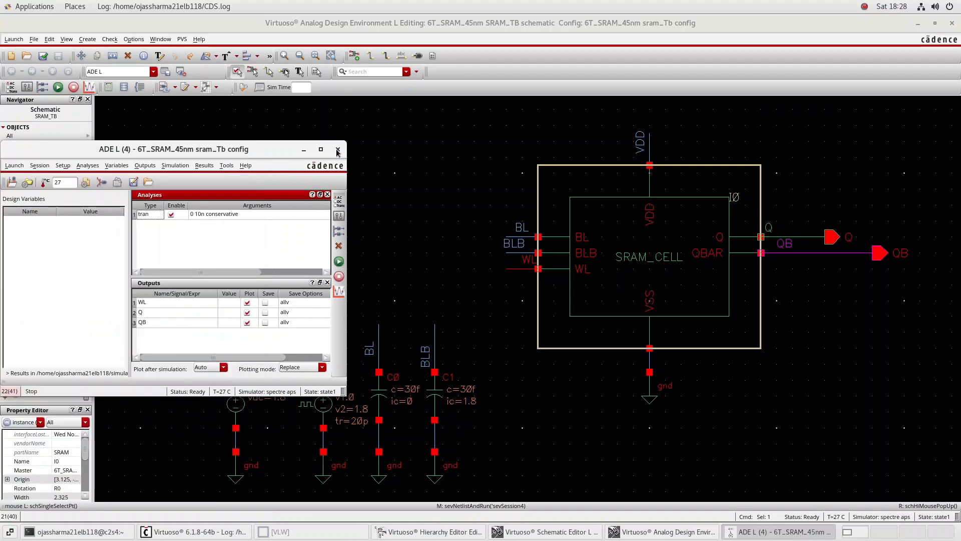
Close the ADE L session without saving its state and launch a fresh ADE L session from the config's schematic
click(338, 149)
click(455, 257)
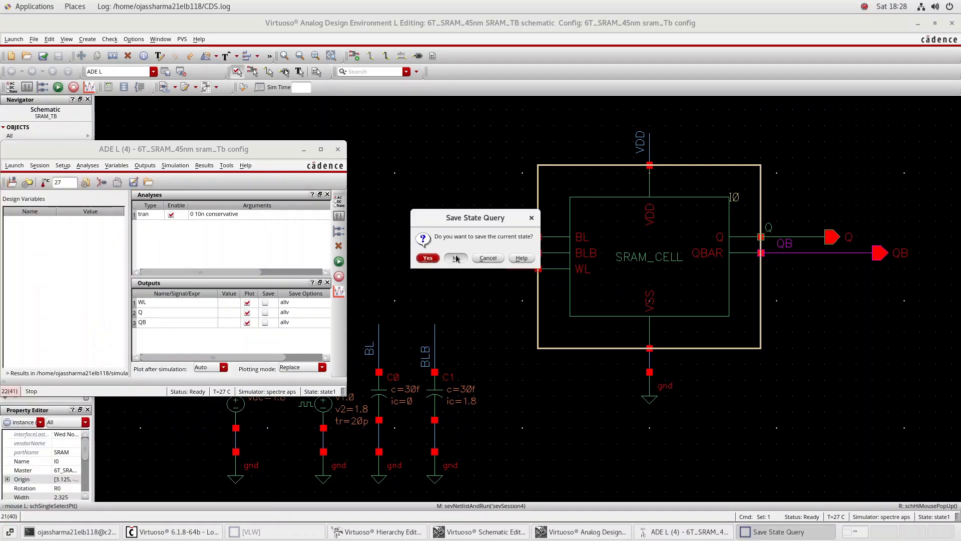
click(20, 39)
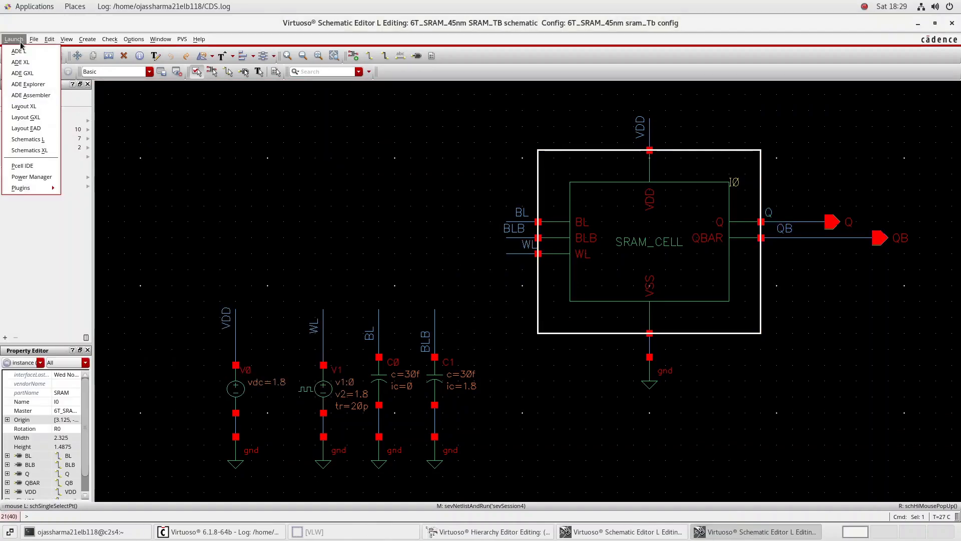
click(23, 50)
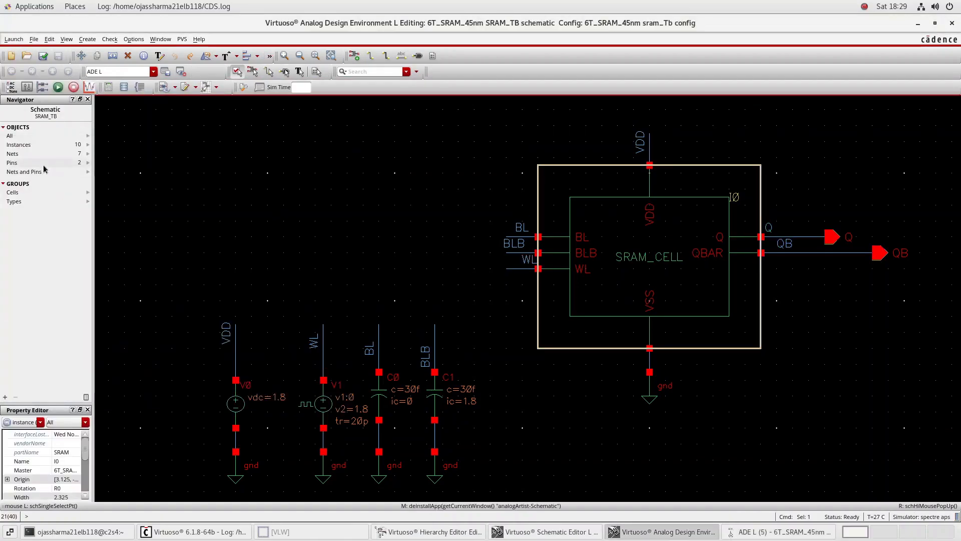
click(819, 531)
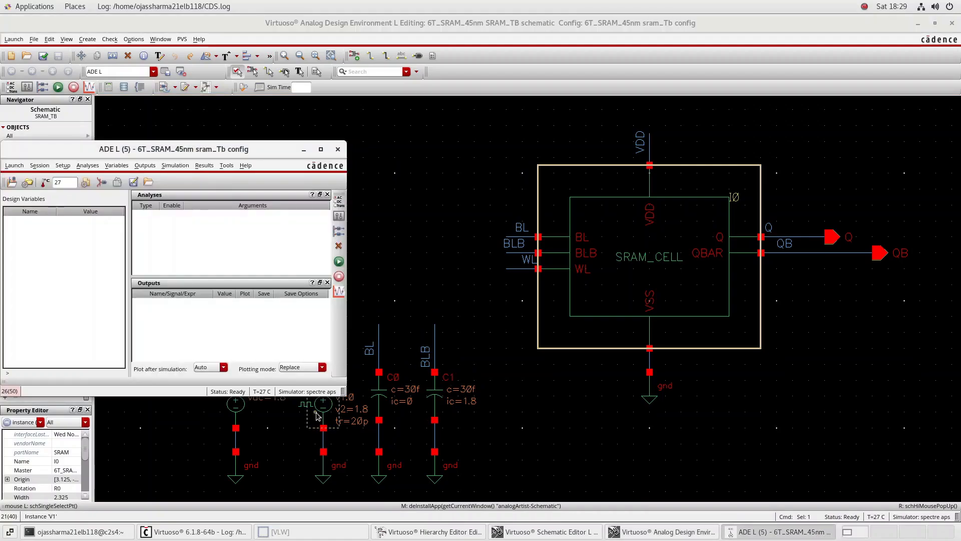
Load state1 of cell SRAM_TB in library 6T_SRAM_45nm into the new ADE L session
click(44, 166)
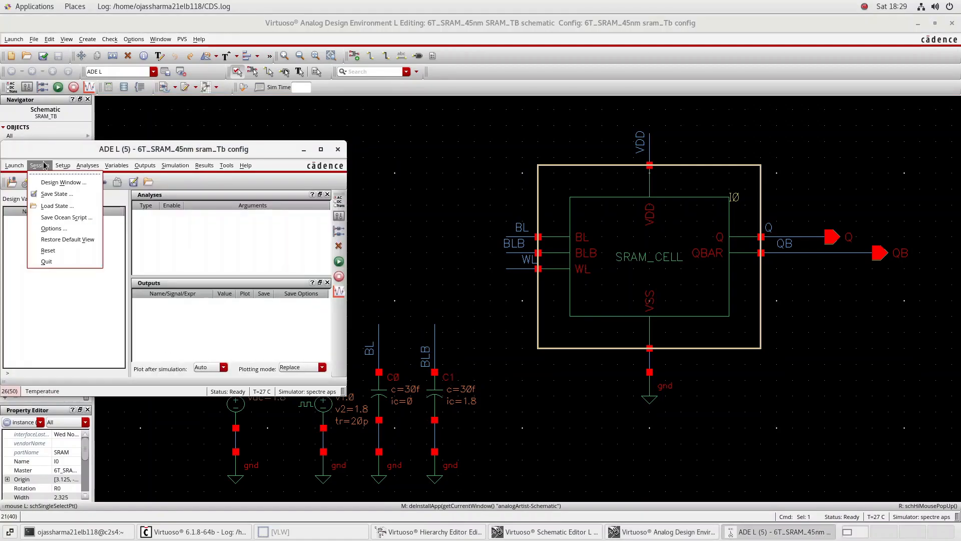
click(58, 205)
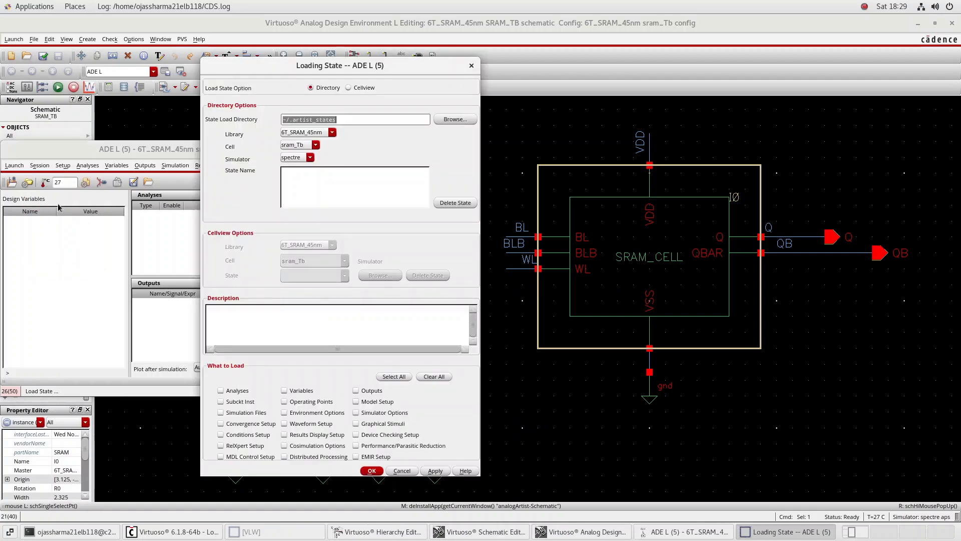
click(316, 145)
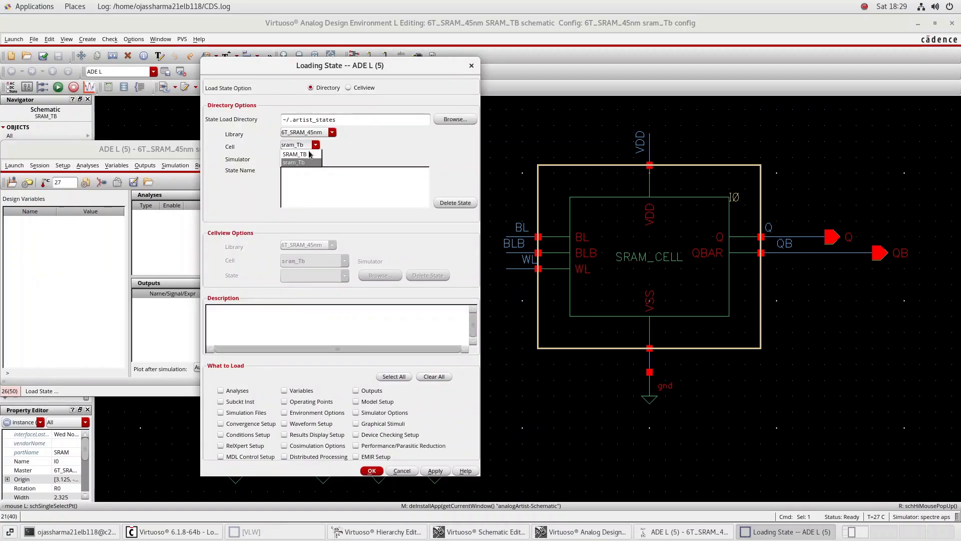
click(305, 154)
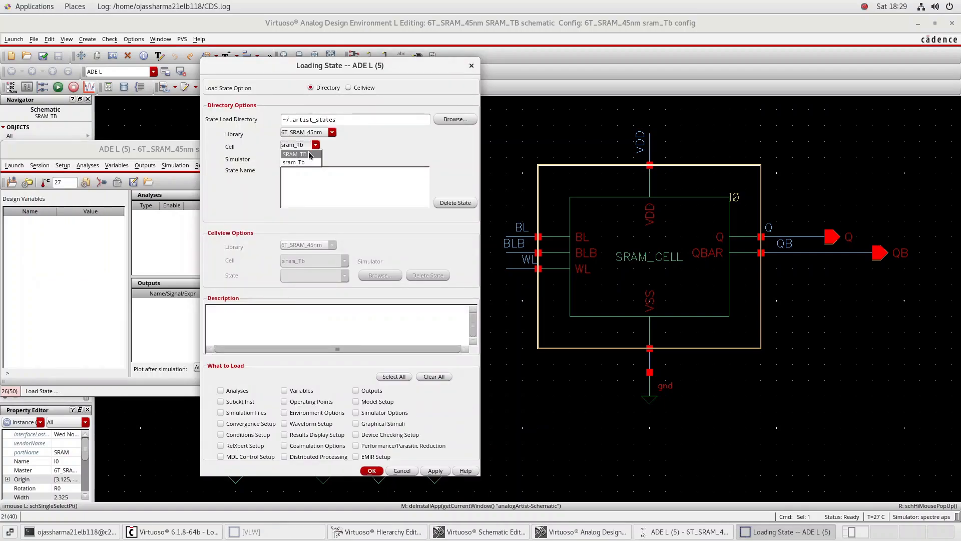
click(435, 471)
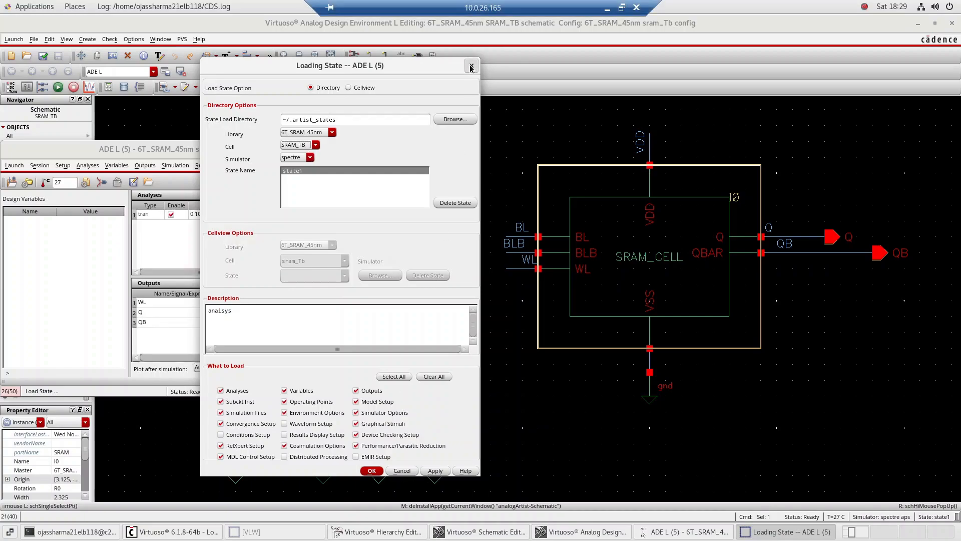
Close the state loading form, review the initial conditions set for nodes Q and QB, and return to the ADE L session
click(471, 66)
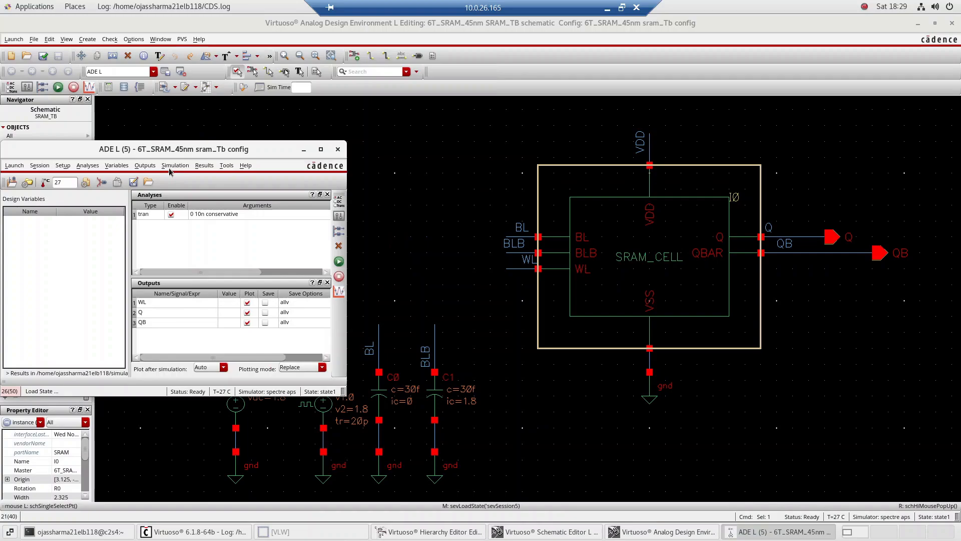
click(145, 166)
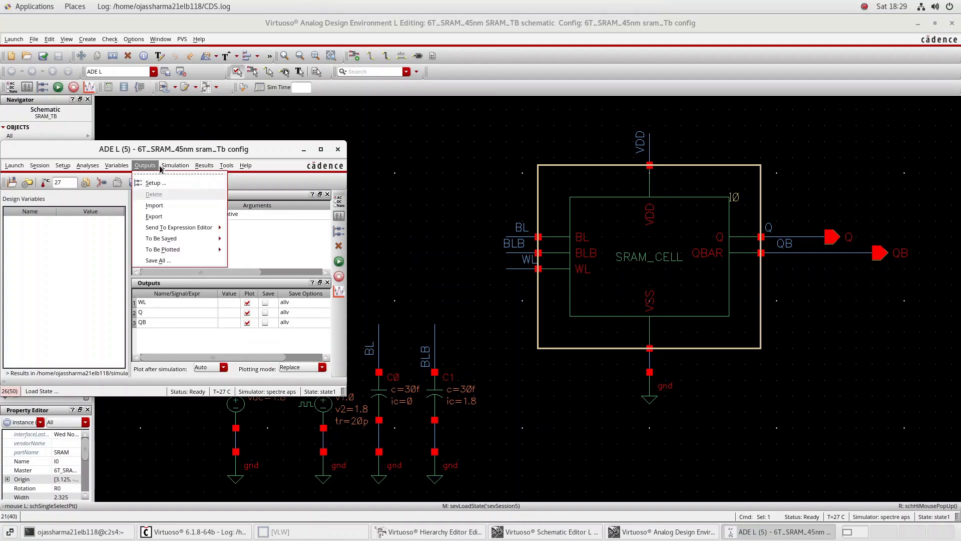
mouse_move(171, 166)
mouse_move(212, 297)
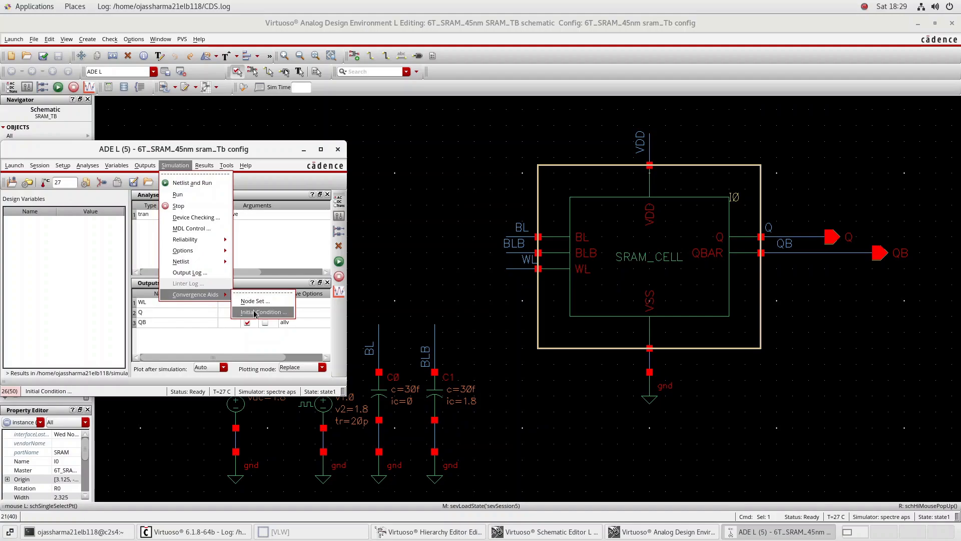
click(255, 312)
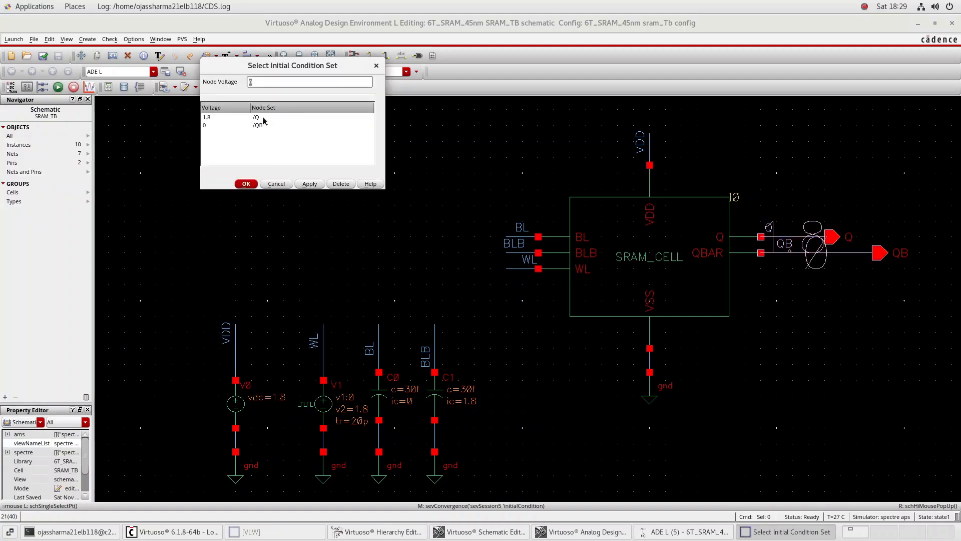
click(247, 184)
click(744, 536)
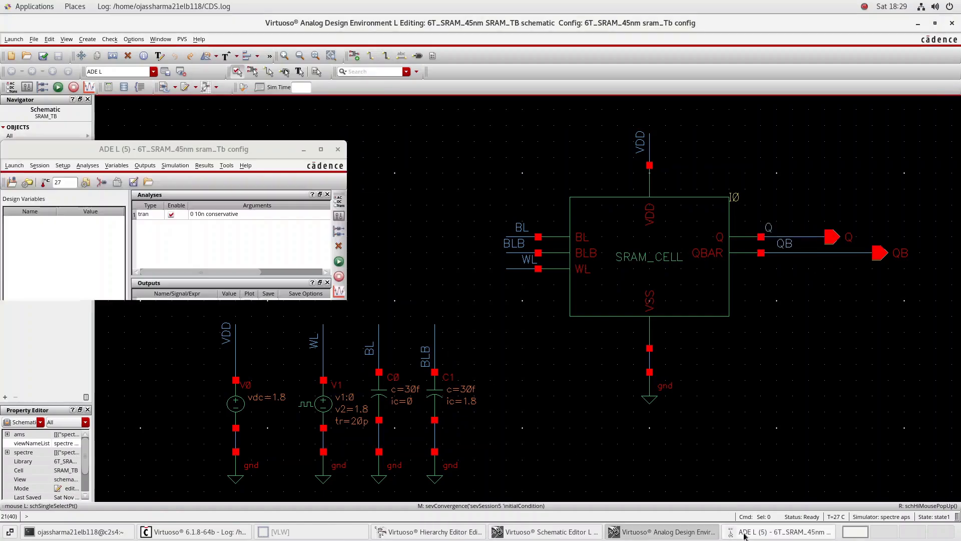
Try to netlist and run the simulation with the loaded state, read through the output log, and close it
click(339, 264)
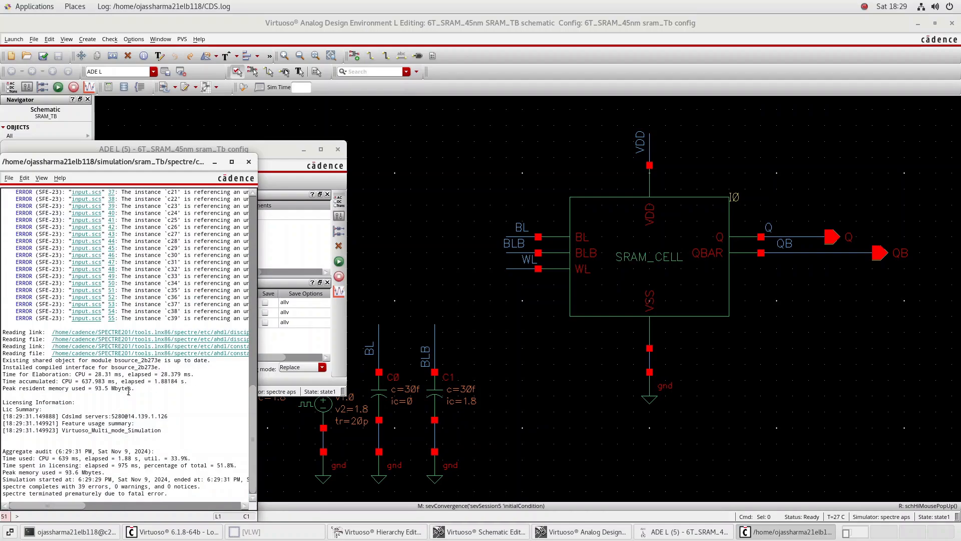
scroll(129, 391, right, 5)
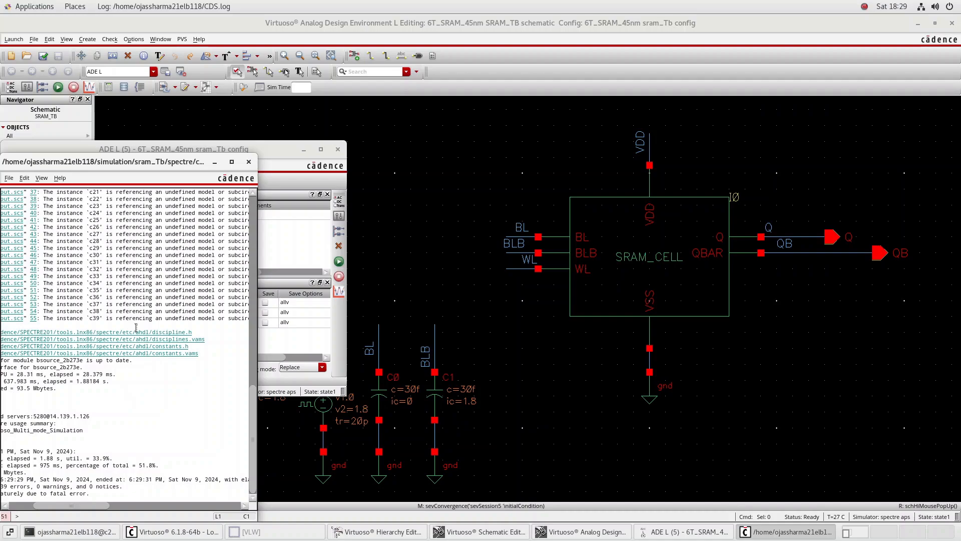
scroll(140, 336, left, 5)
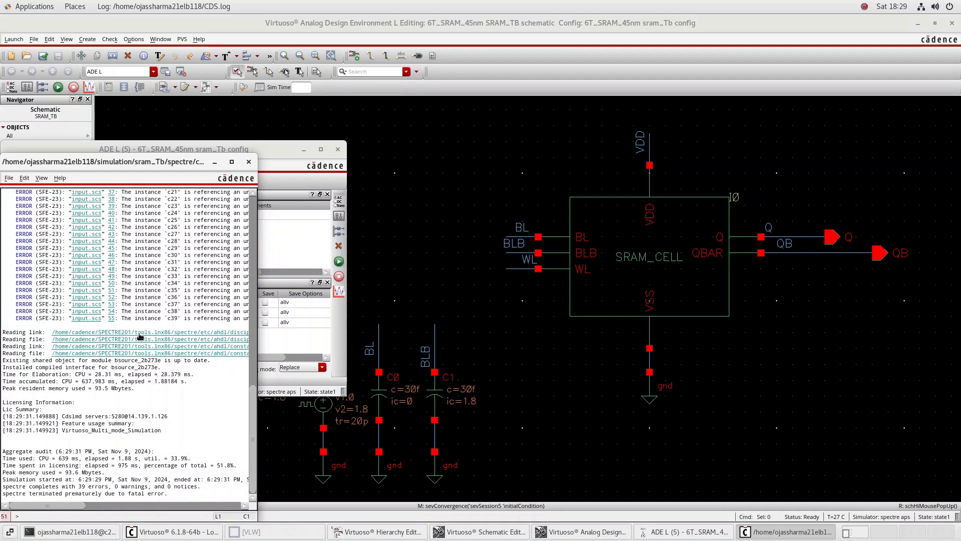
scroll(139, 335, up, 10)
scroll(139, 333, down, 10)
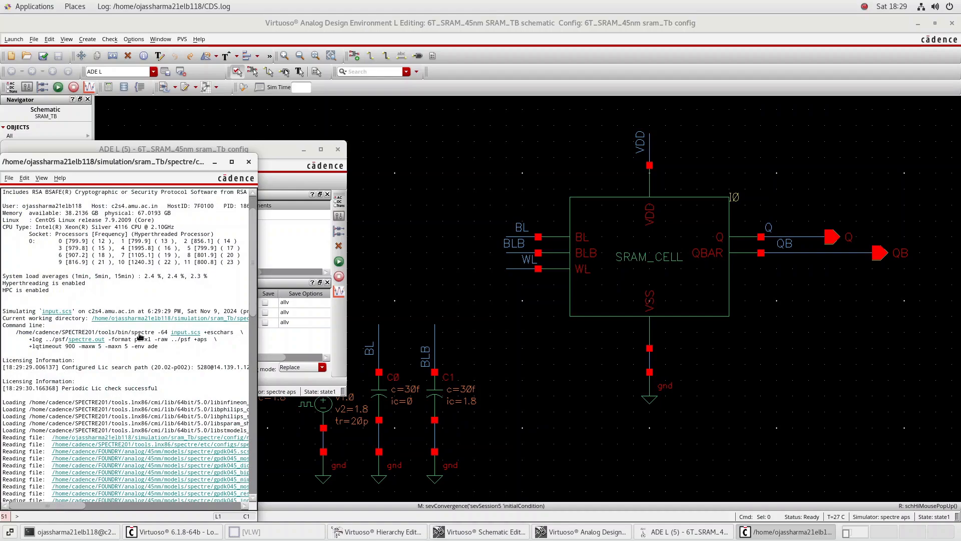
scroll(139, 334, right, 5)
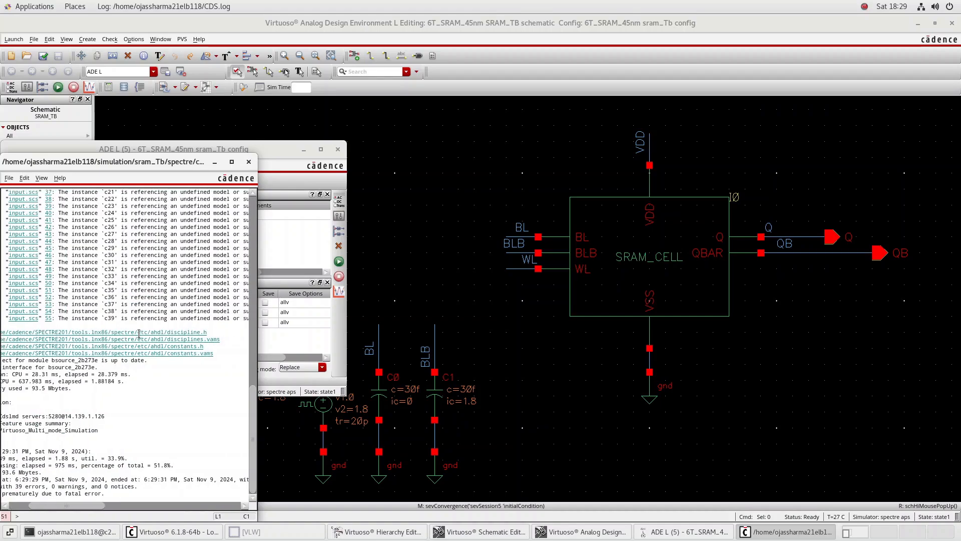
scroll(140, 333, right, 5)
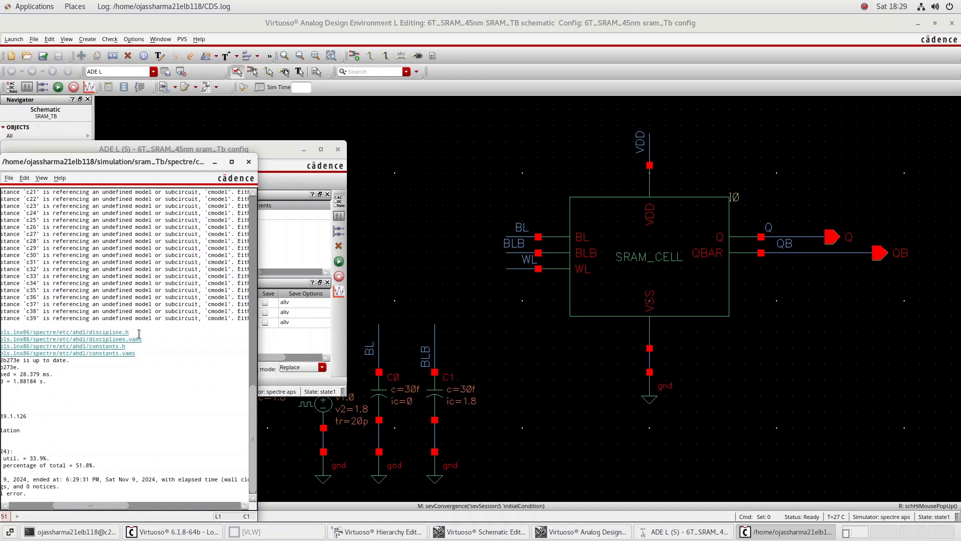
scroll(140, 333, right, 1)
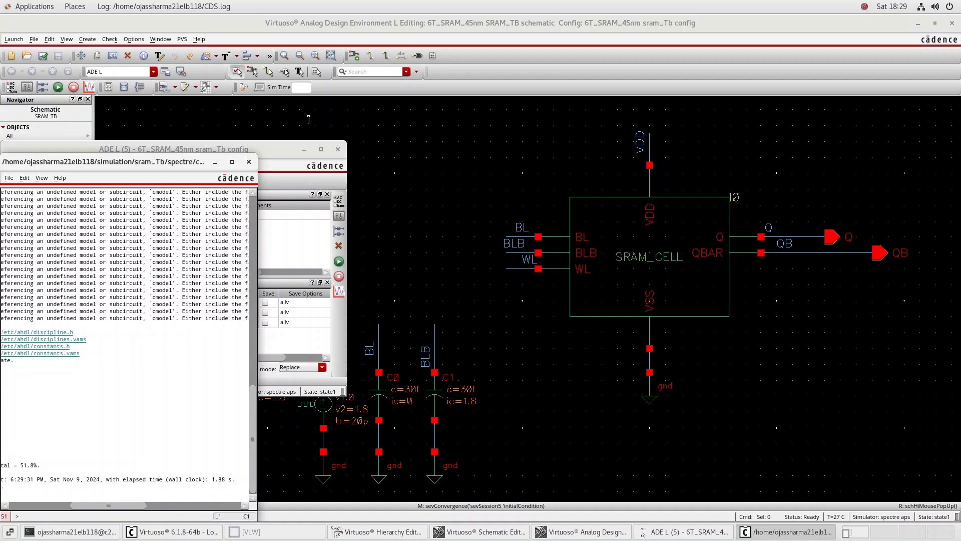
click(249, 162)
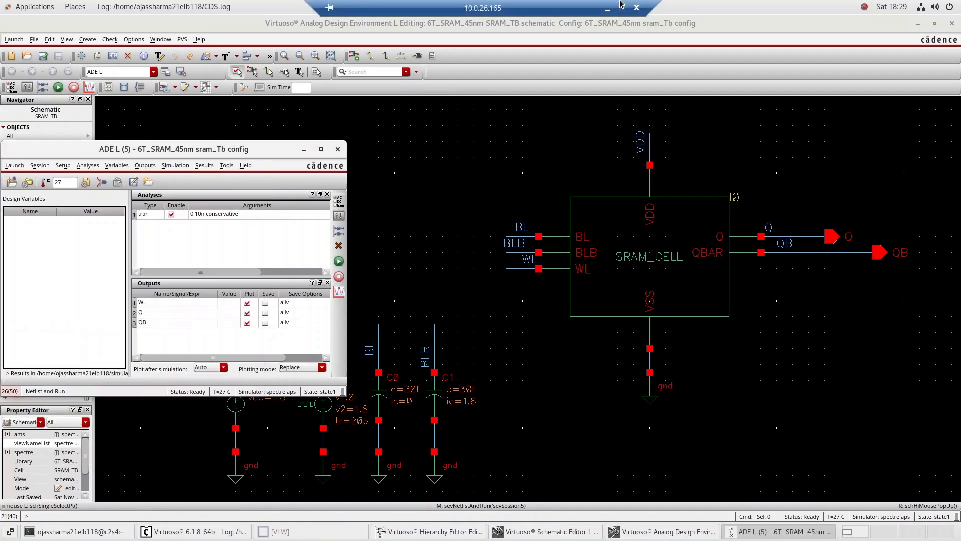
click(608, 12)
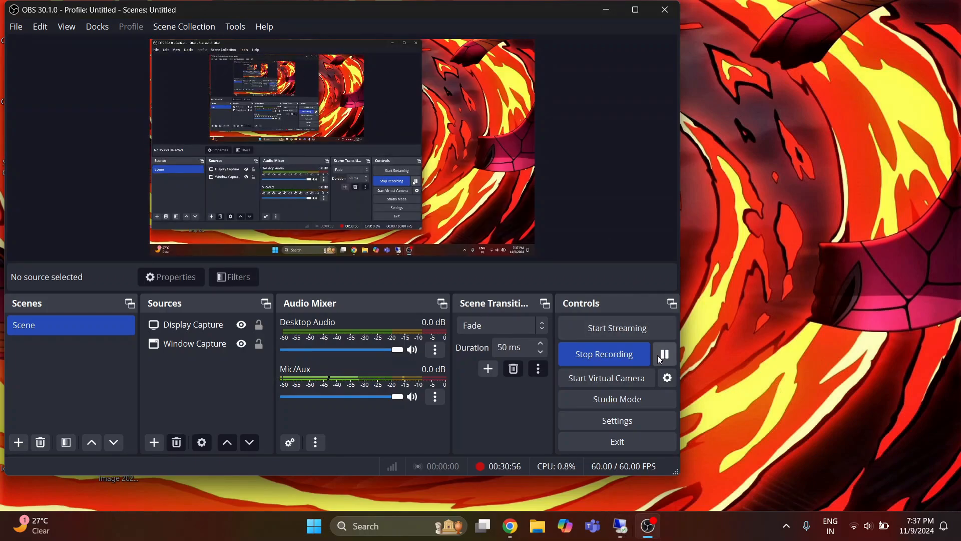
click(665, 354)
click(664, 354)
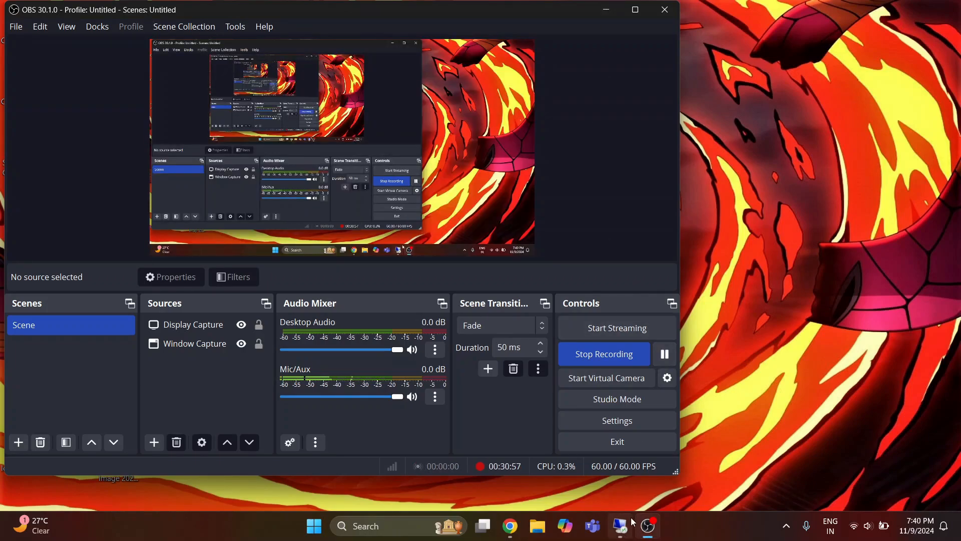
click(624, 525)
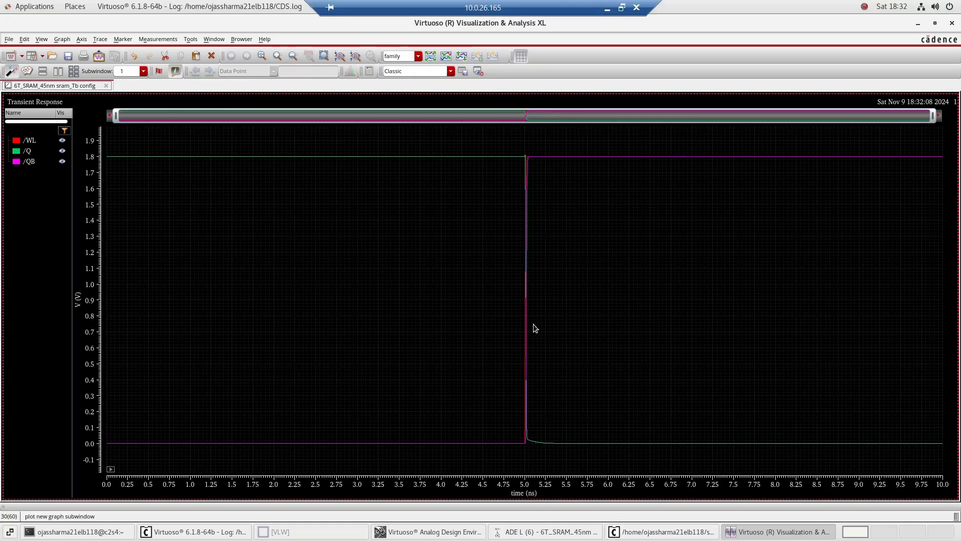
Split the WL, Q and QB transient traces into separate strips to examine them, and clear away the waveform and output log windows
click(433, 58)
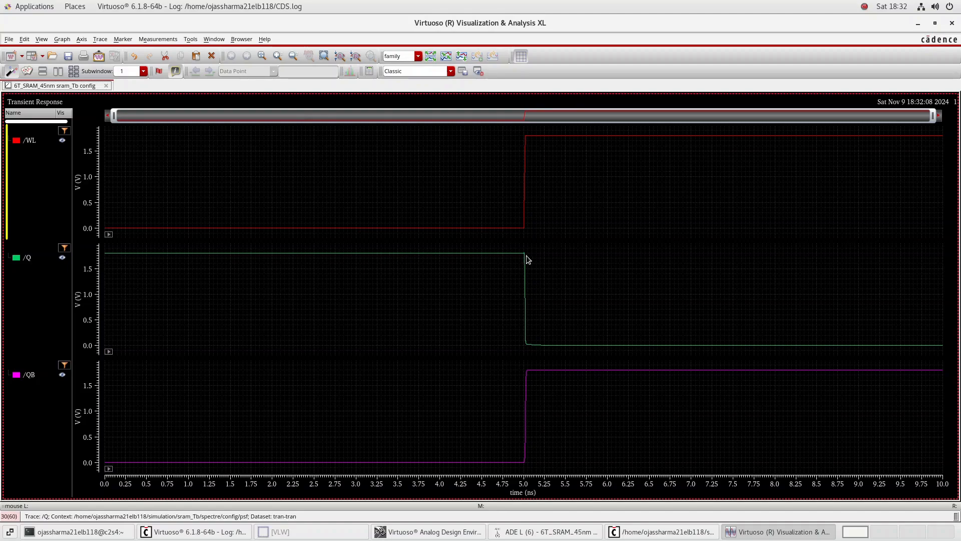
mouse_move(524, 261)
click(919, 25)
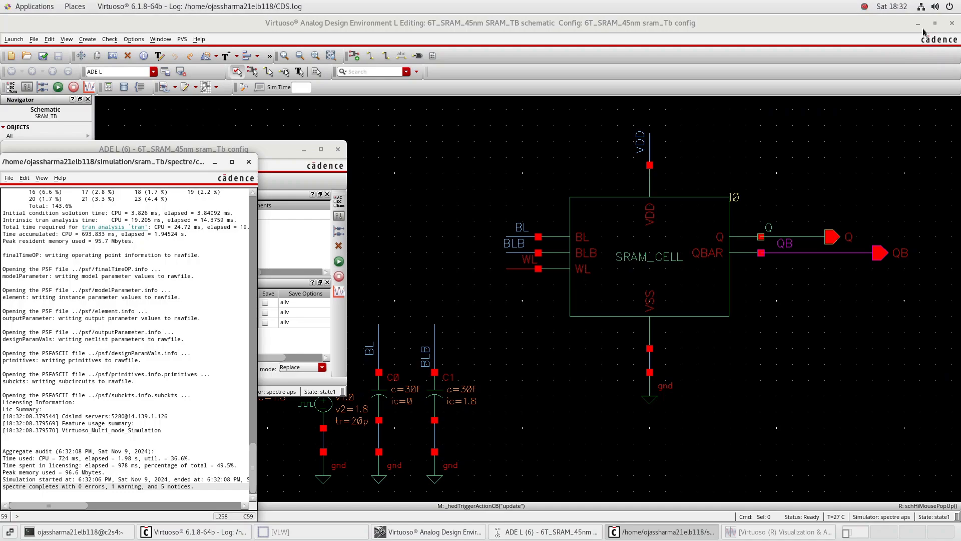
click(249, 162)
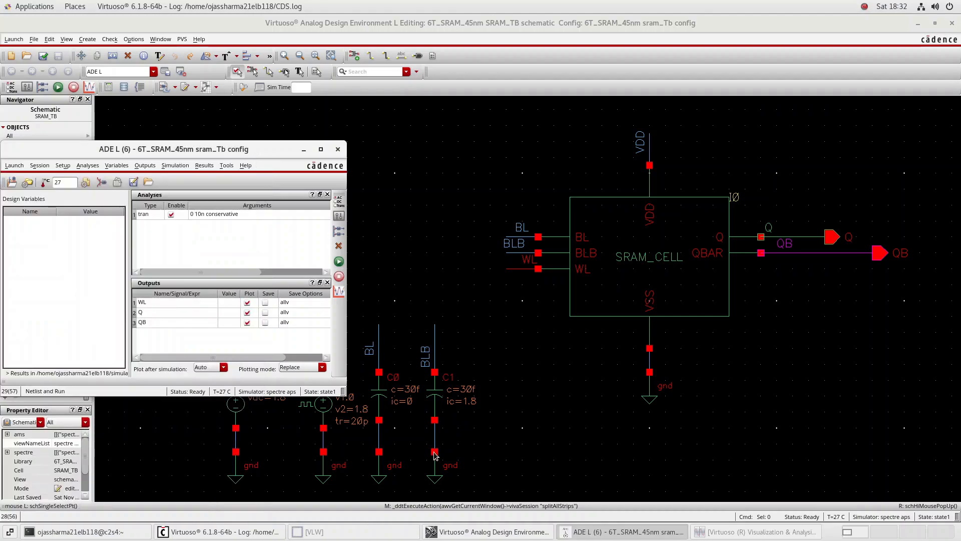
Set the initial condition of the BL capacitor C0 to 1.8 V and apply it
click(385, 388)
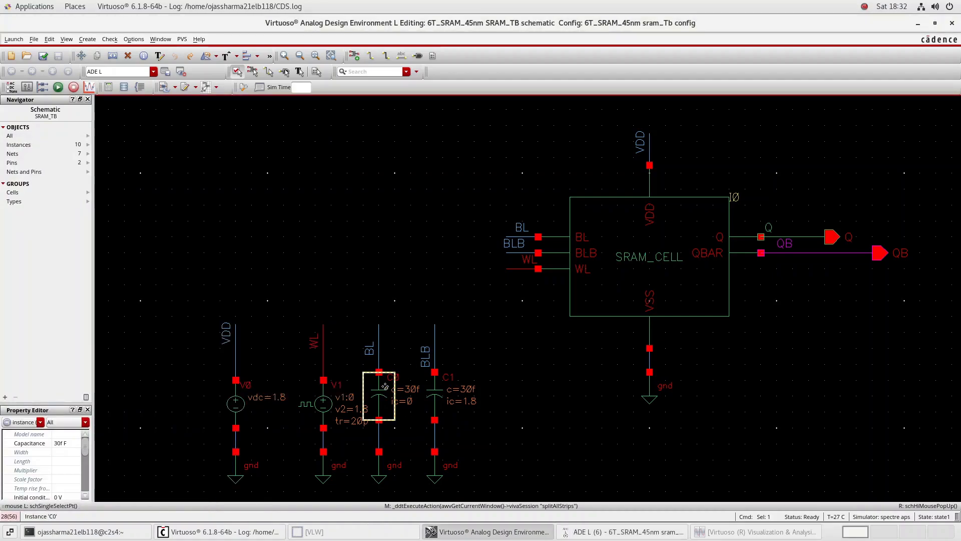
text(q)
text(1)
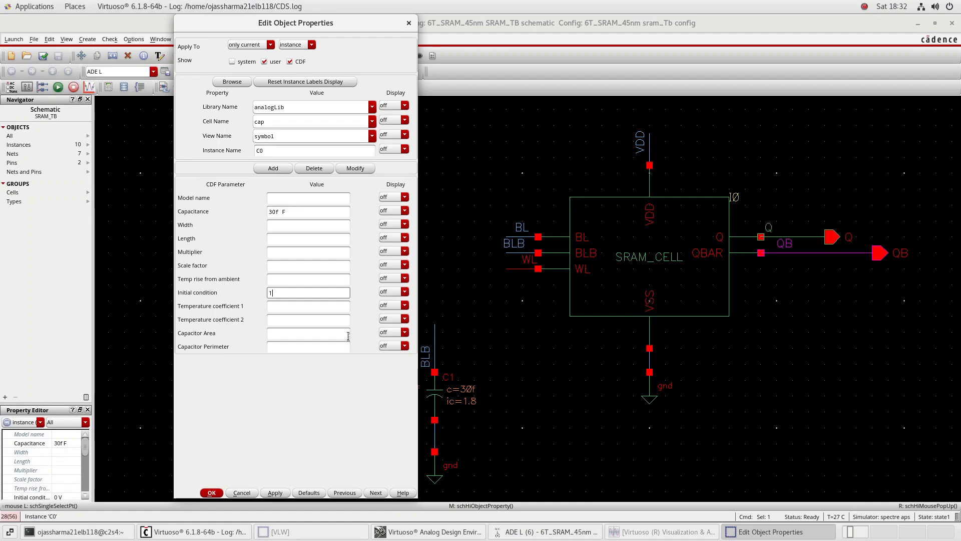
text(.8)
key(Tab)
click(275, 493)
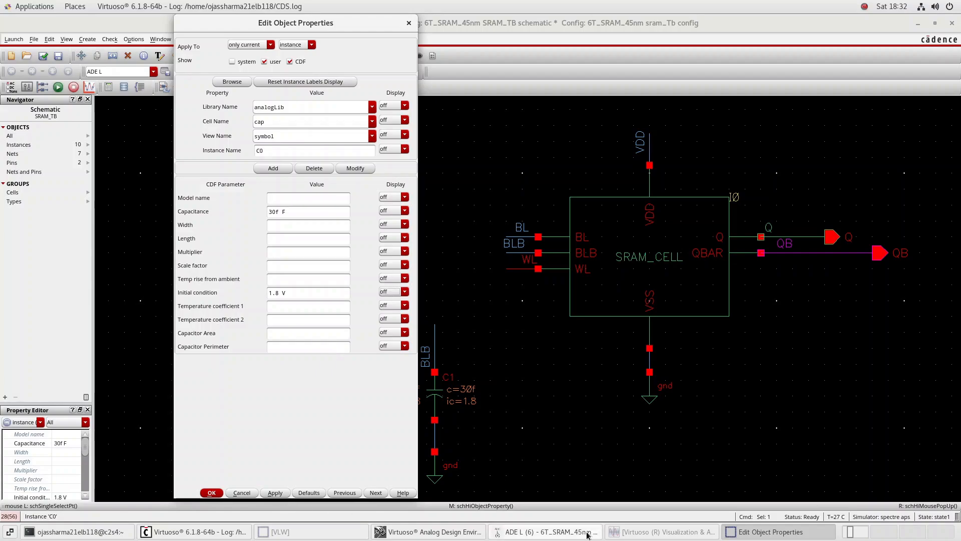
Check and save the SRAM_TB schematic and close the object properties form
click(570, 532)
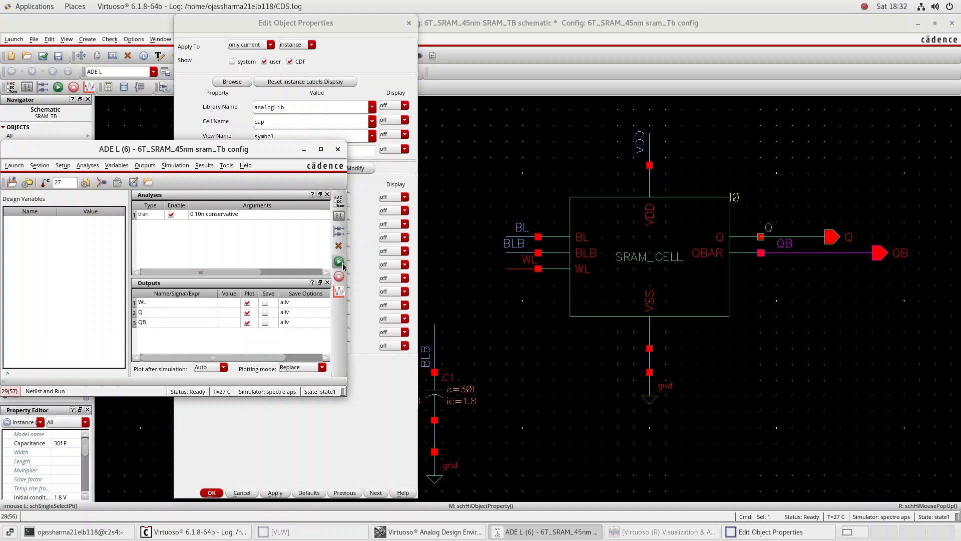
click(43, 56)
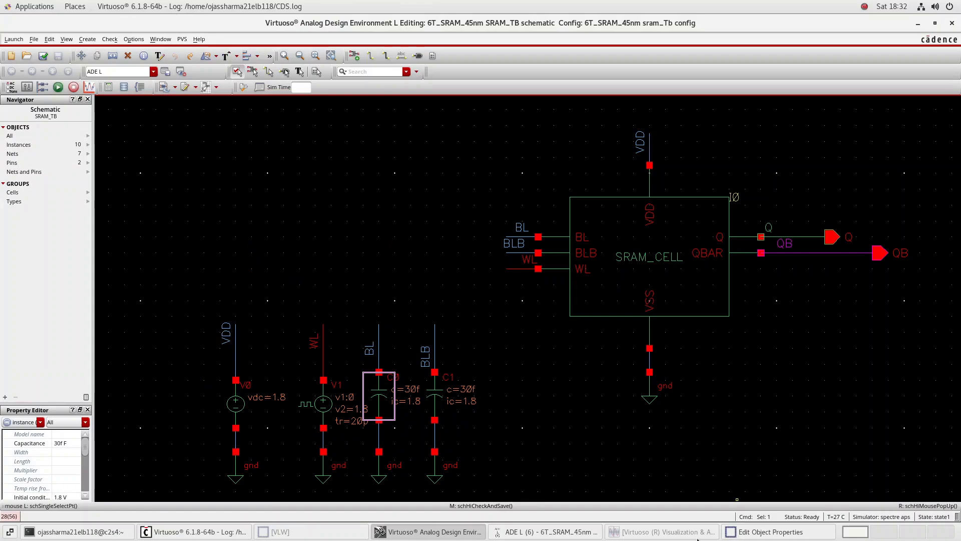
click(740, 533)
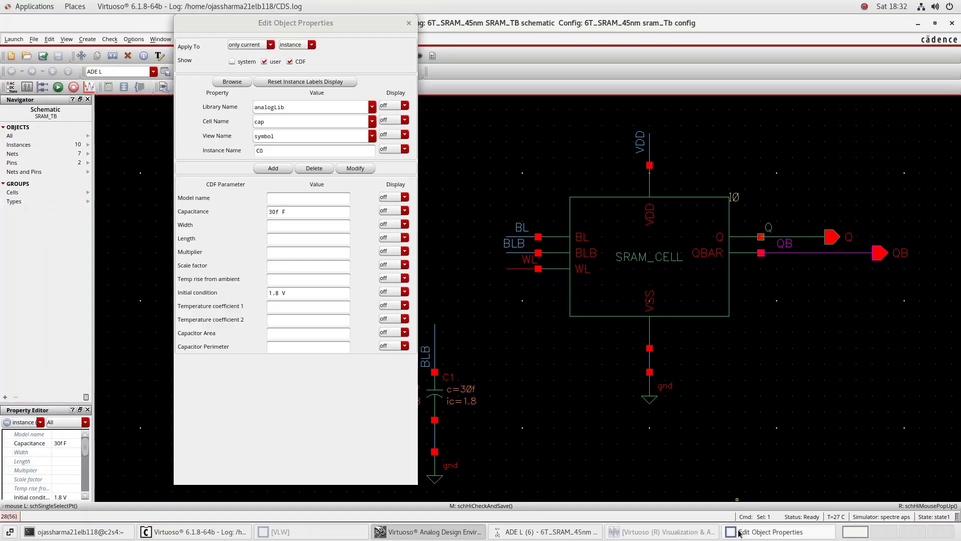
click(409, 23)
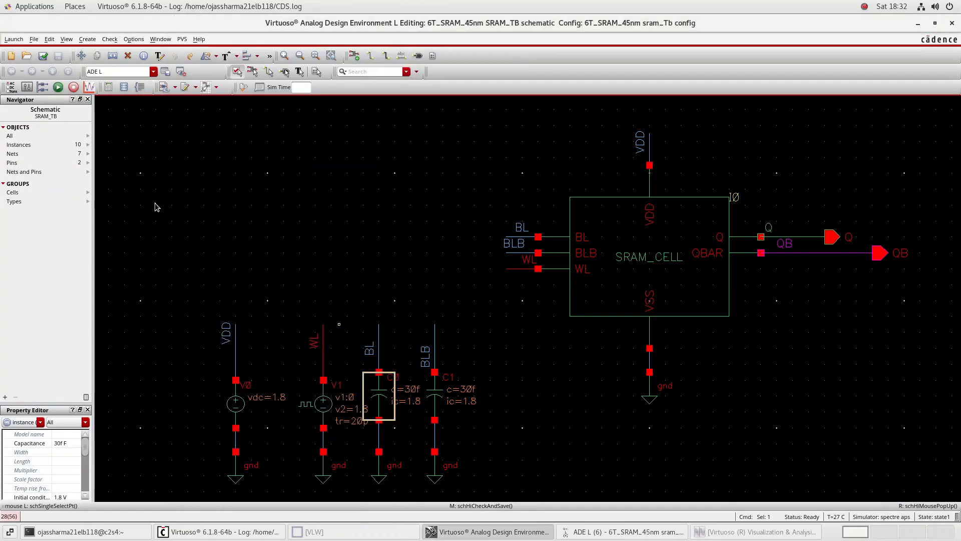
Run the simulation with the updated capacitor, look through the output log, and split the plotted WL, Q and QB traces into separate strips
click(58, 88)
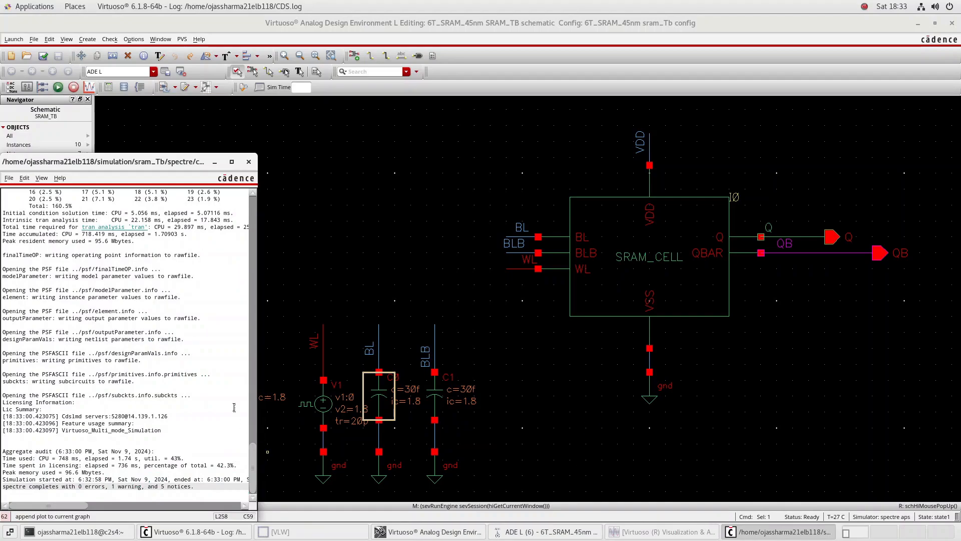
scroll(177, 361, up, 20)
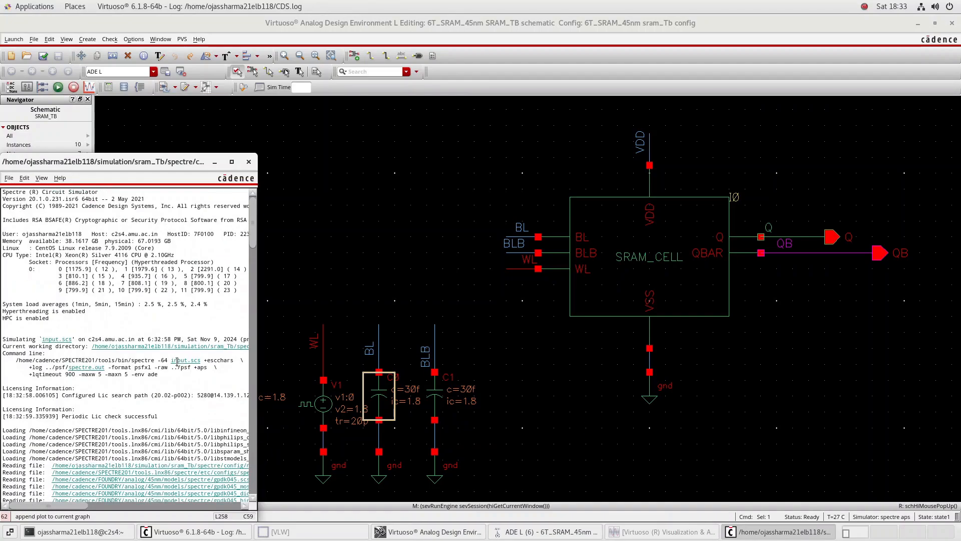
scroll(177, 361, down, 10)
scroll(177, 361, up, 10)
click(666, 536)
click(664, 534)
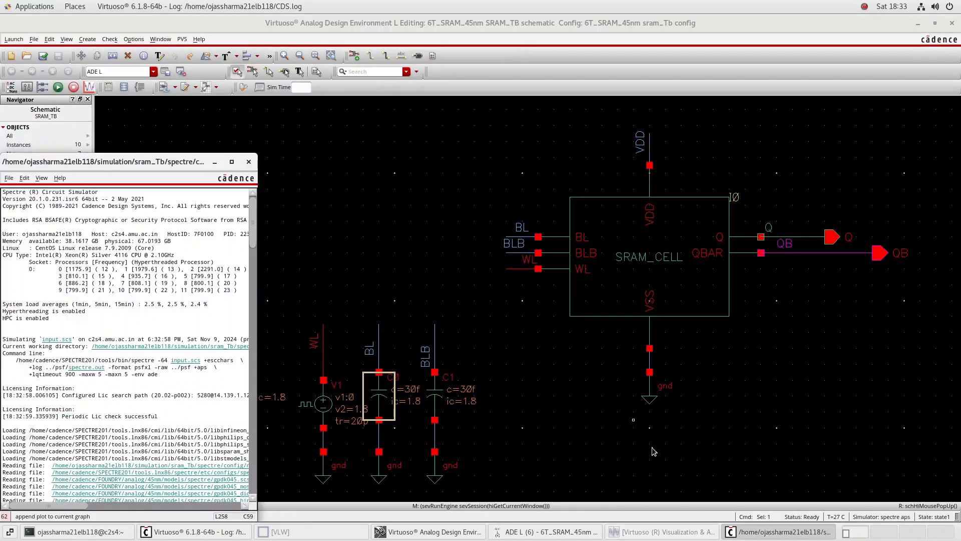
click(655, 531)
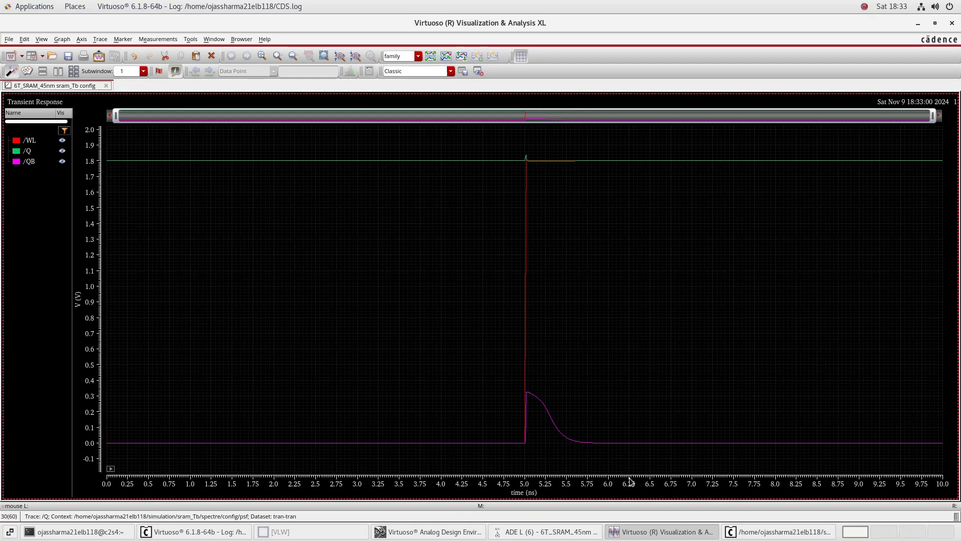
click(434, 59)
mouse_move(532, 345)
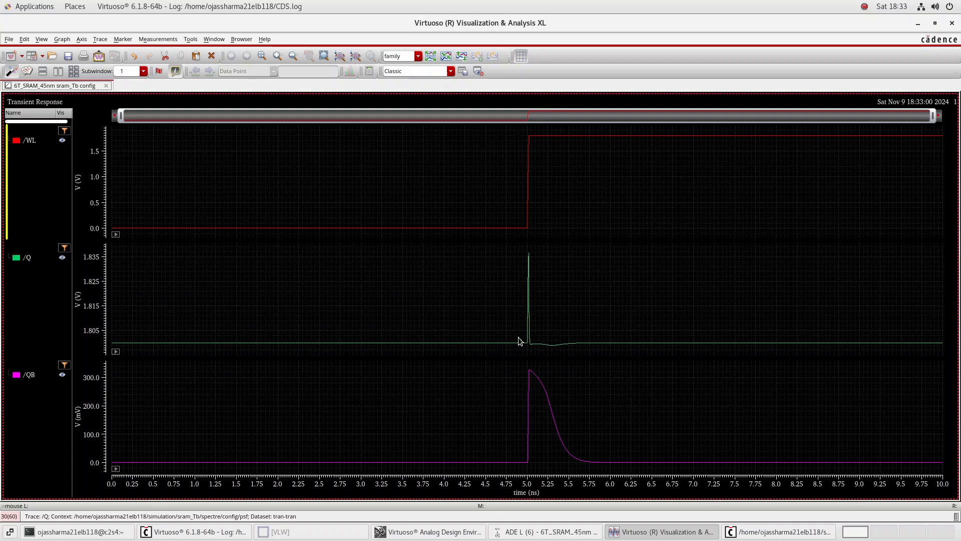
Set the initial condition of node Q to 0 V in the ADE L session
click(551, 532)
click(180, 167)
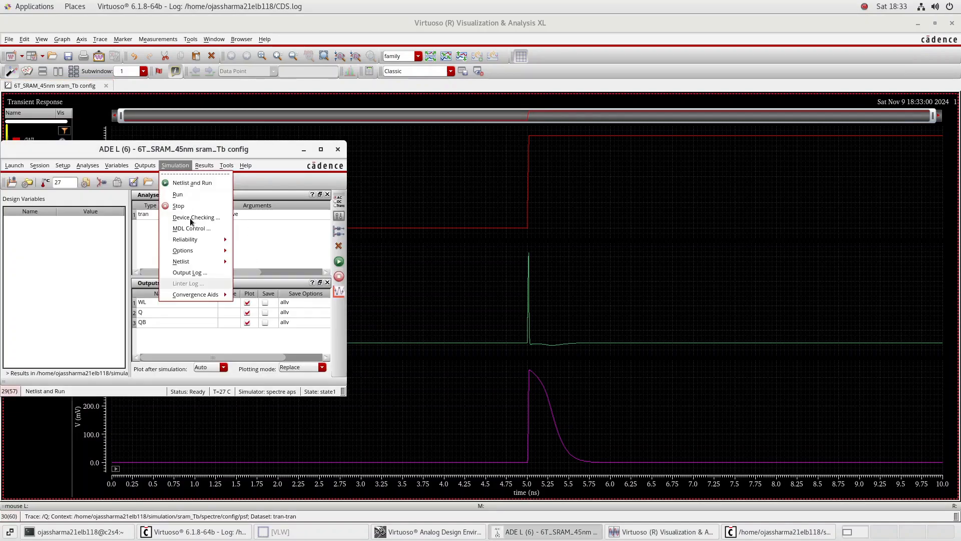
mouse_move(223, 295)
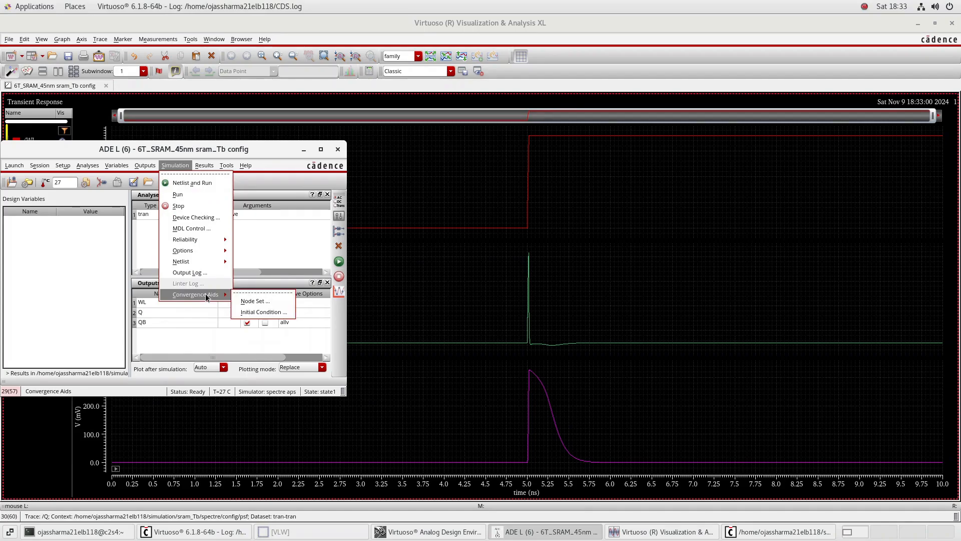
click(239, 313)
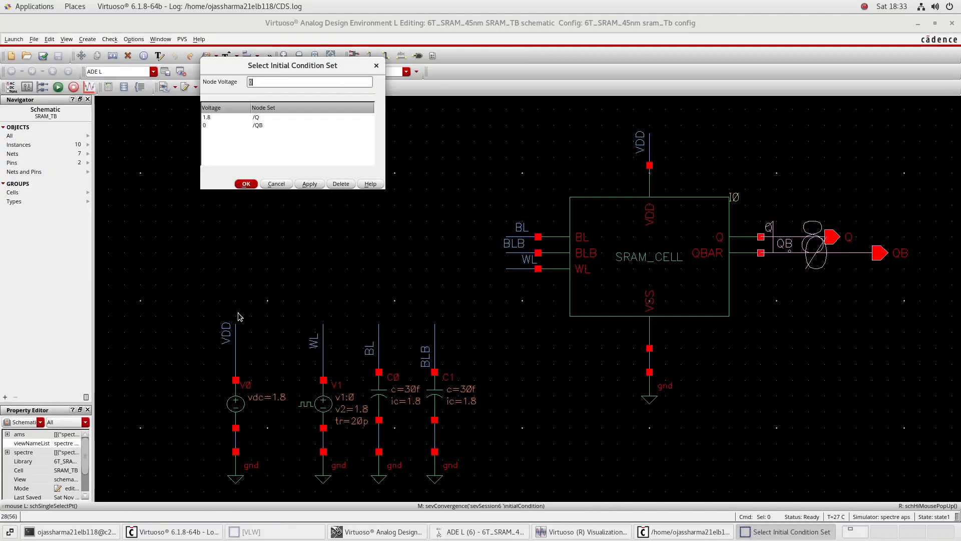
click(256, 119)
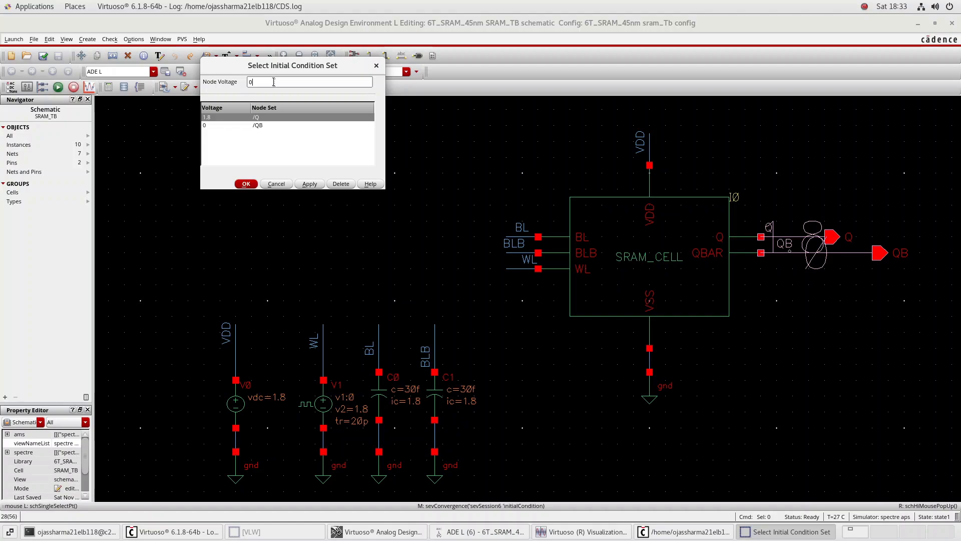
click(274, 82)
text(0)
click(308, 184)
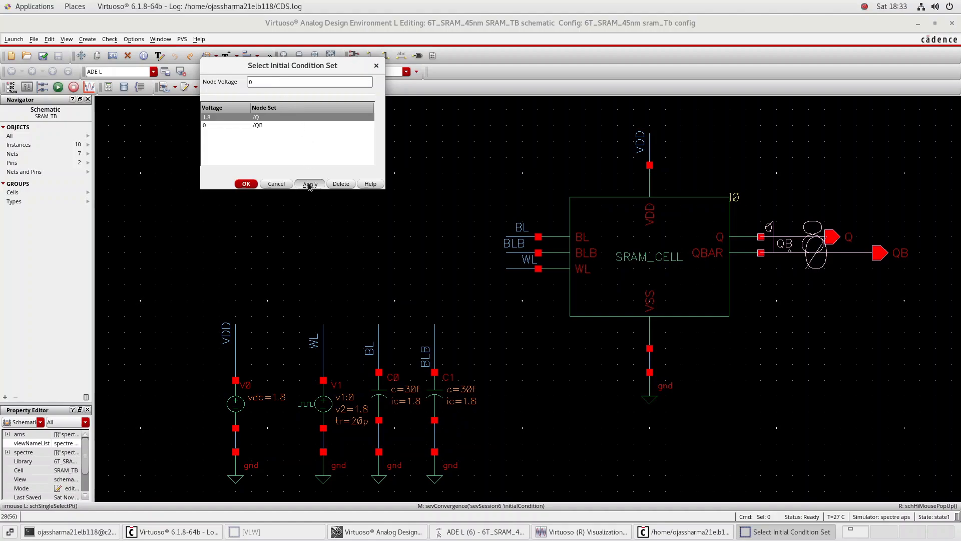
Set the initial condition of node QB to 1.8 V, apply it and close the initial condition form
click(257, 125)
click(259, 83)
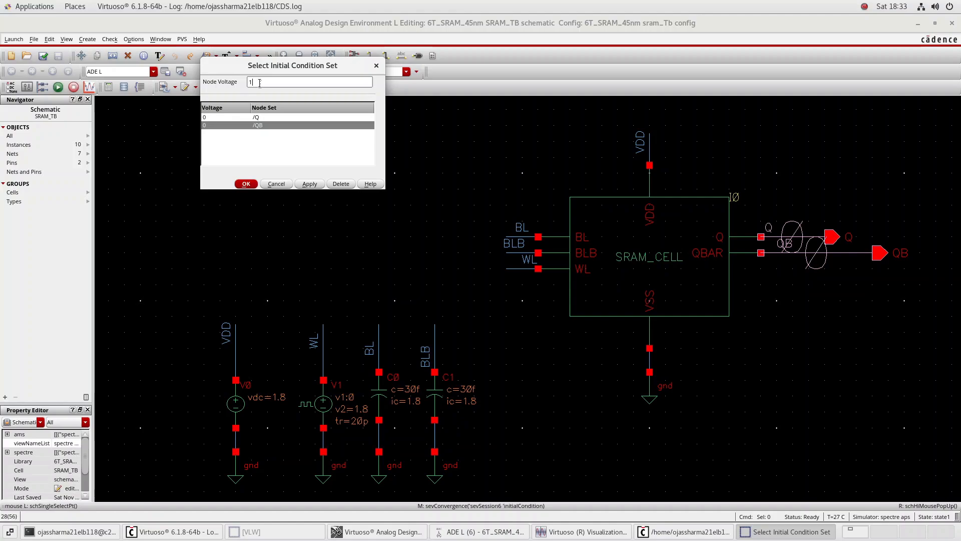
click(312, 184)
click(246, 184)
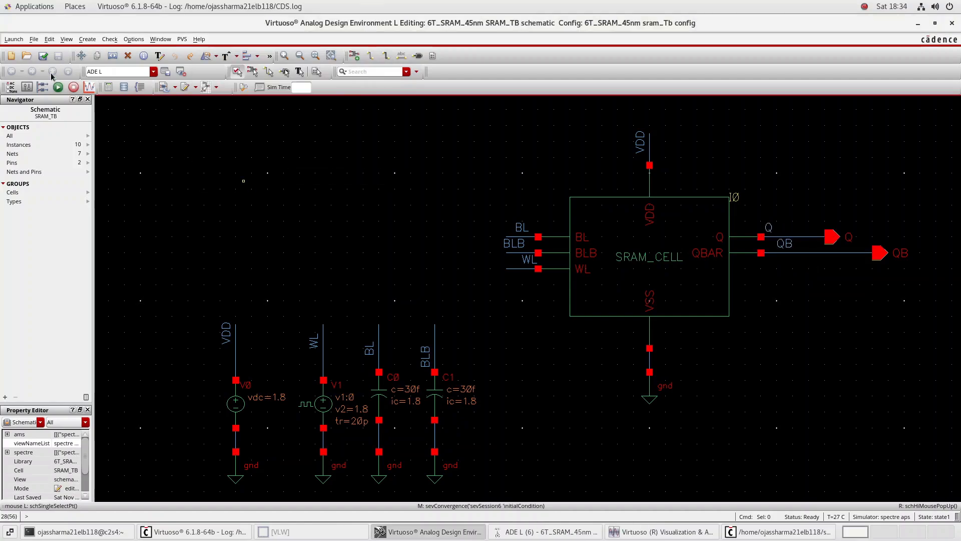
Run the simulation with the new node voltages, split the WL, Q and QB traces into separate strips, and examine Q and QB
click(57, 87)
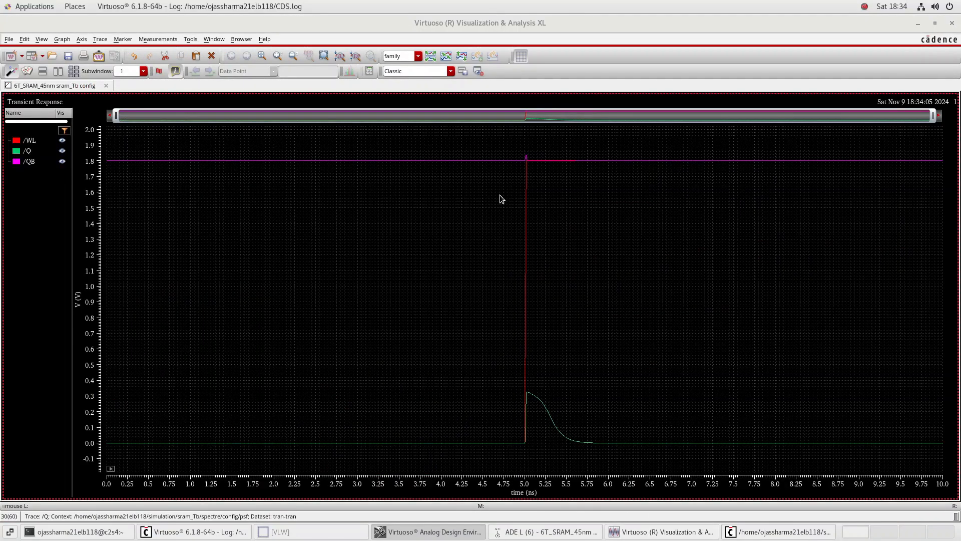
click(432, 58)
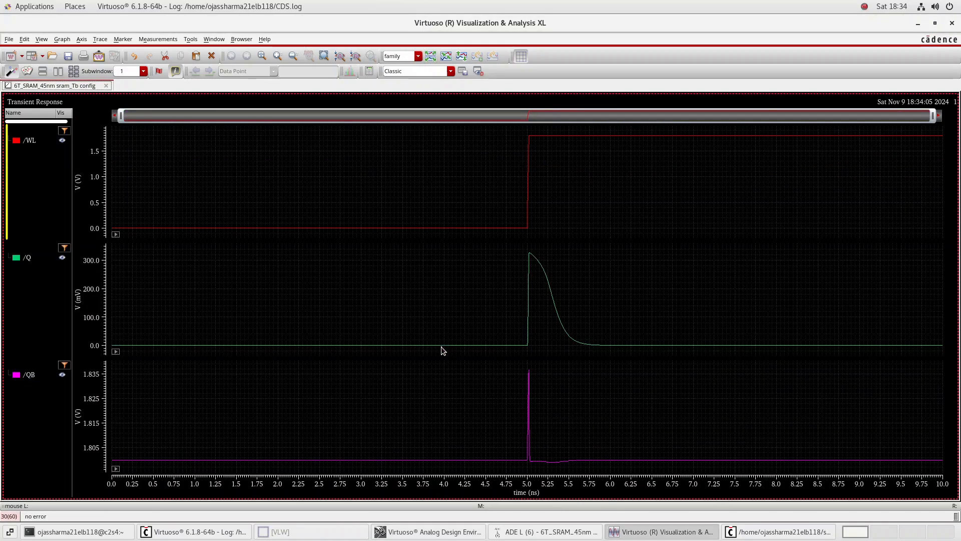
mouse_move(443, 348)
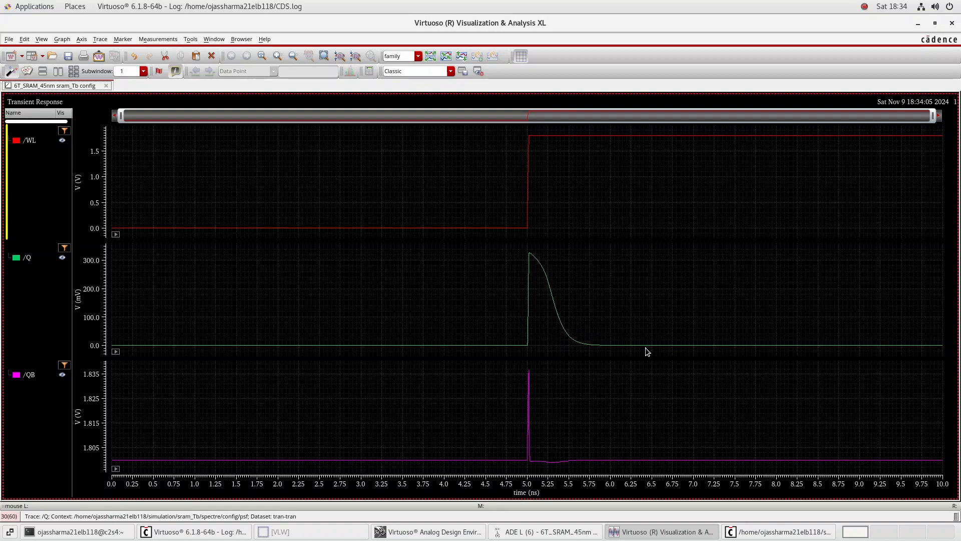
mouse_move(528, 434)
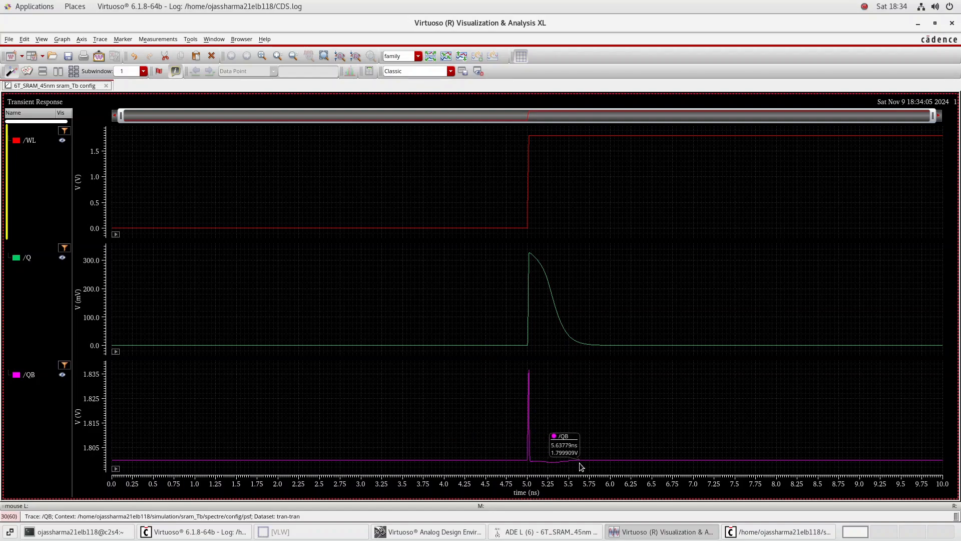
Close the waveform window, the simulation output log and the SRAM_TB schematic window
click(952, 23)
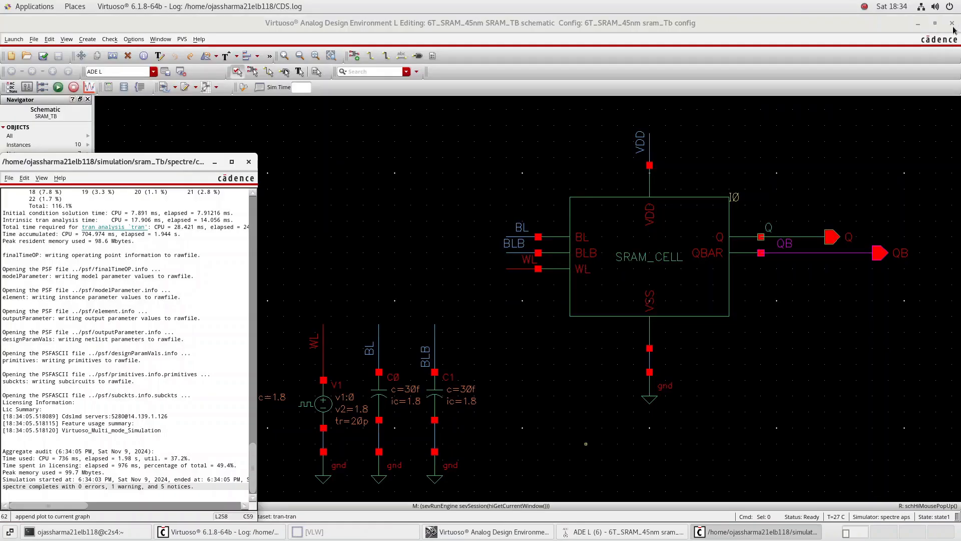
click(249, 162)
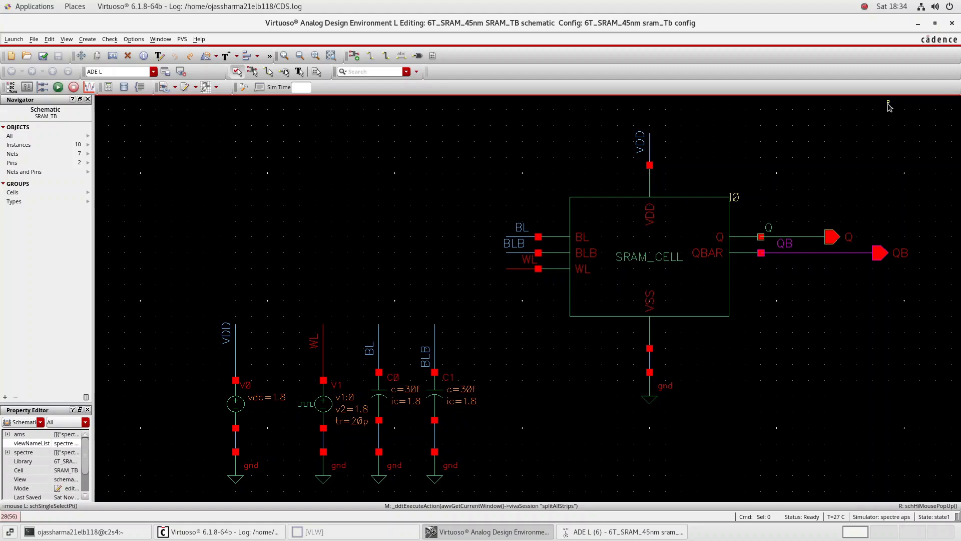
click(956, 28)
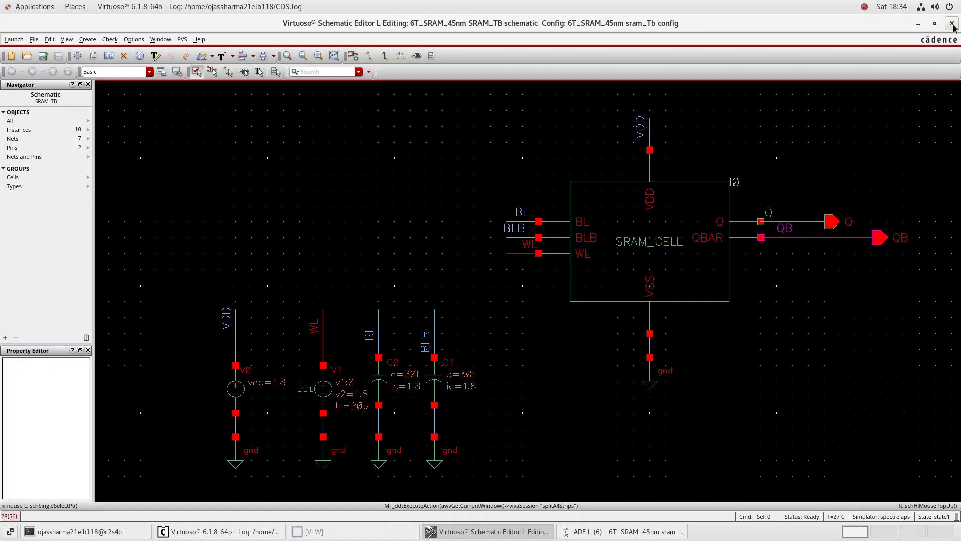
click(952, 25)
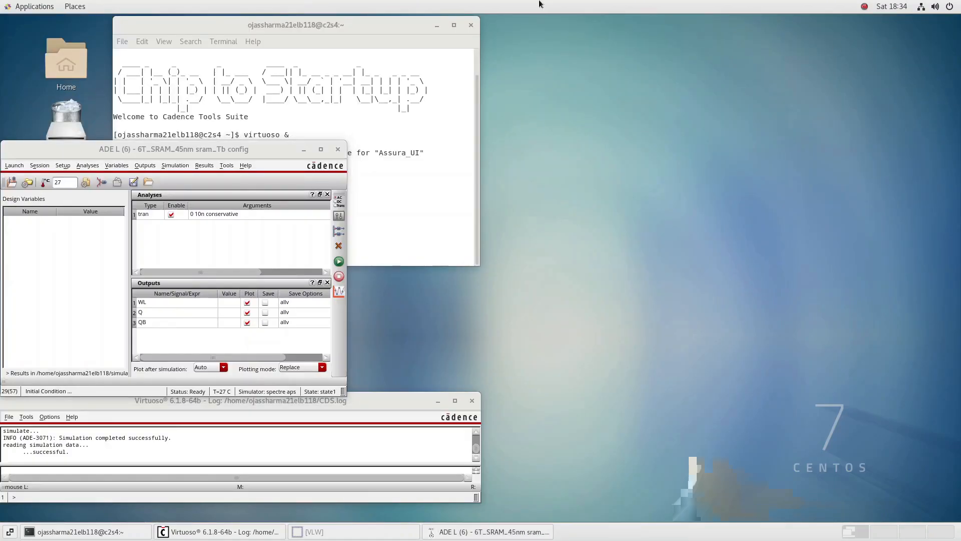
click(604, 8)
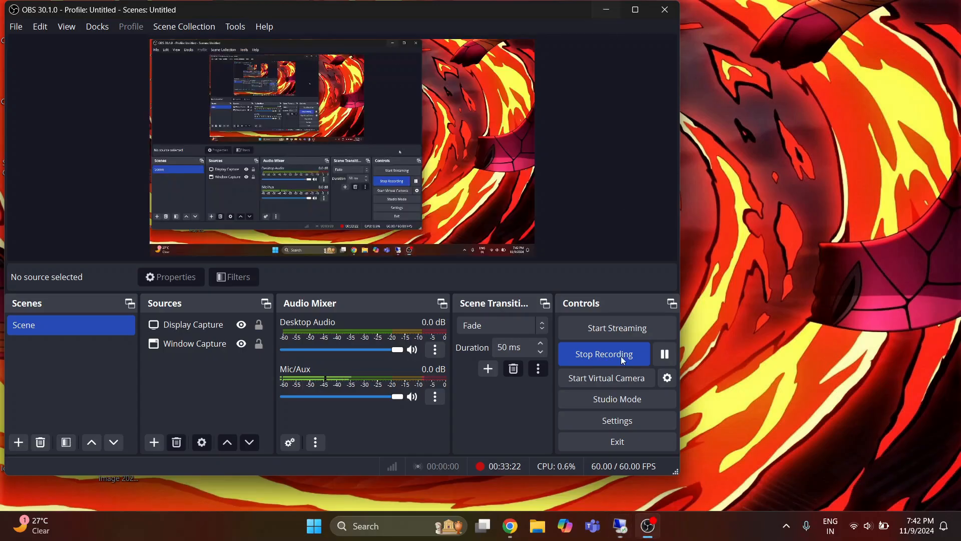
click(649, 526)
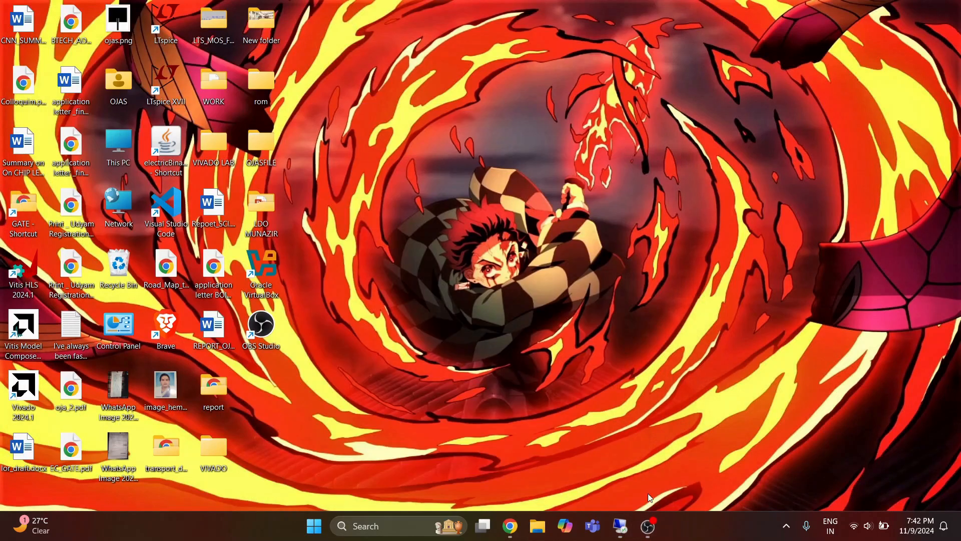
click(619, 526)
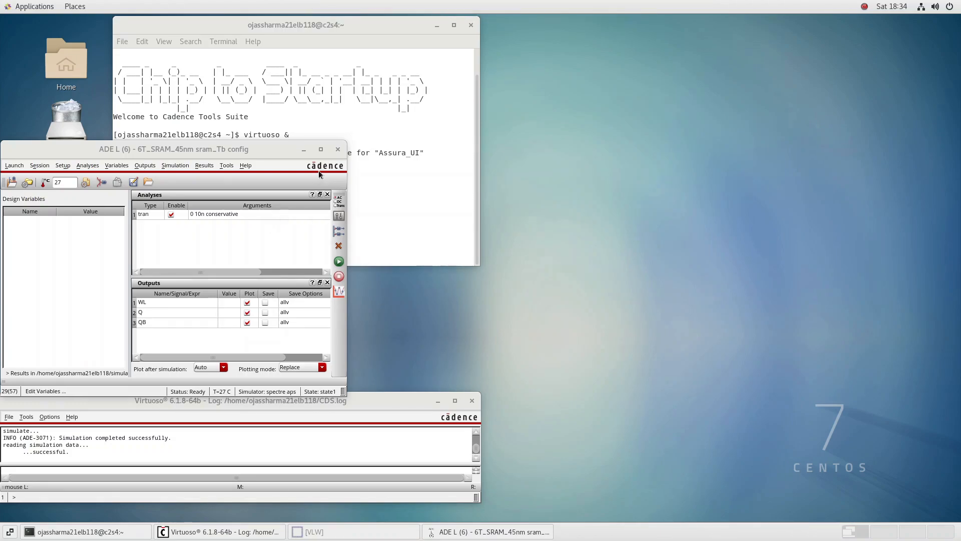
Close the ADE L session for the sram_Tb config without saving its state
click(338, 149)
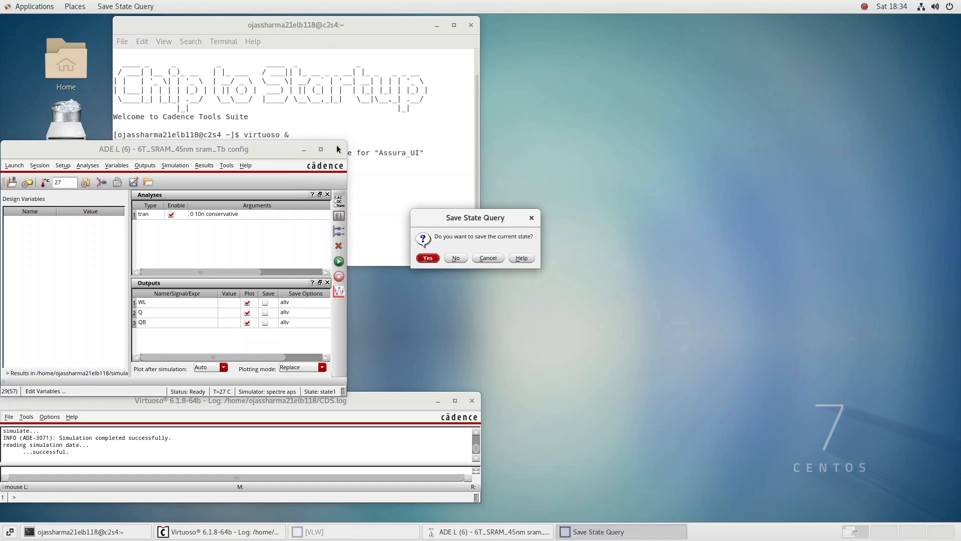
click(455, 257)
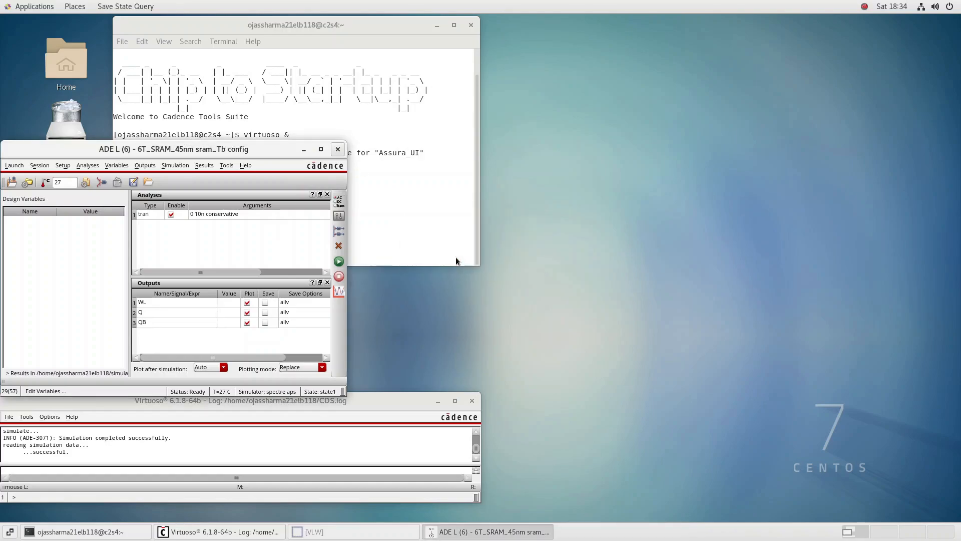
click(5, 422)
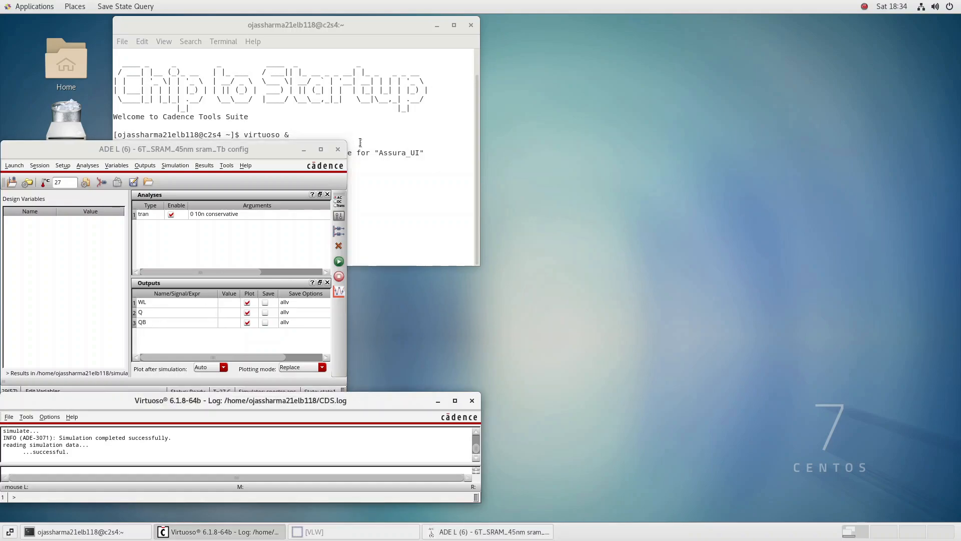
click(334, 151)
Start a Stream export of the design with XStream Out and browse for the stream file's location
mouse_move(114, 214)
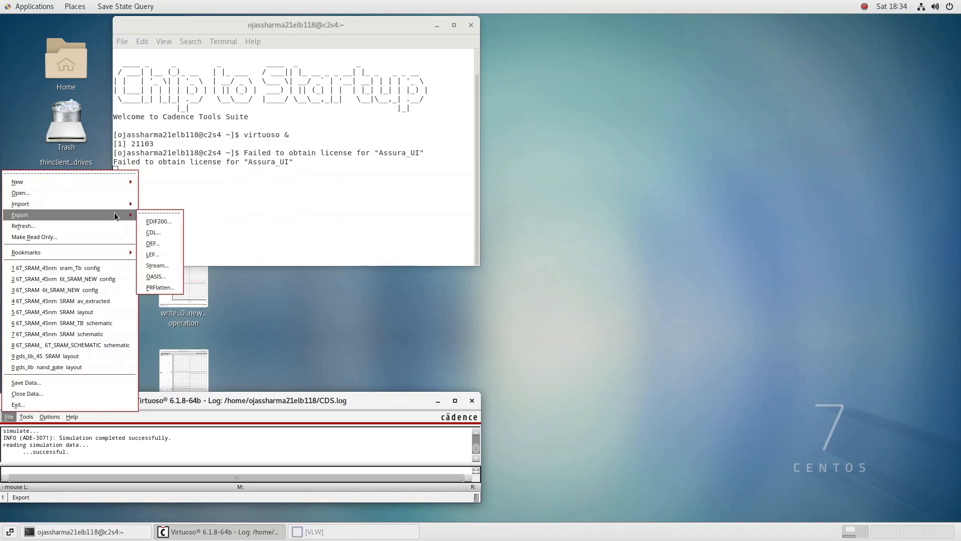
click(163, 268)
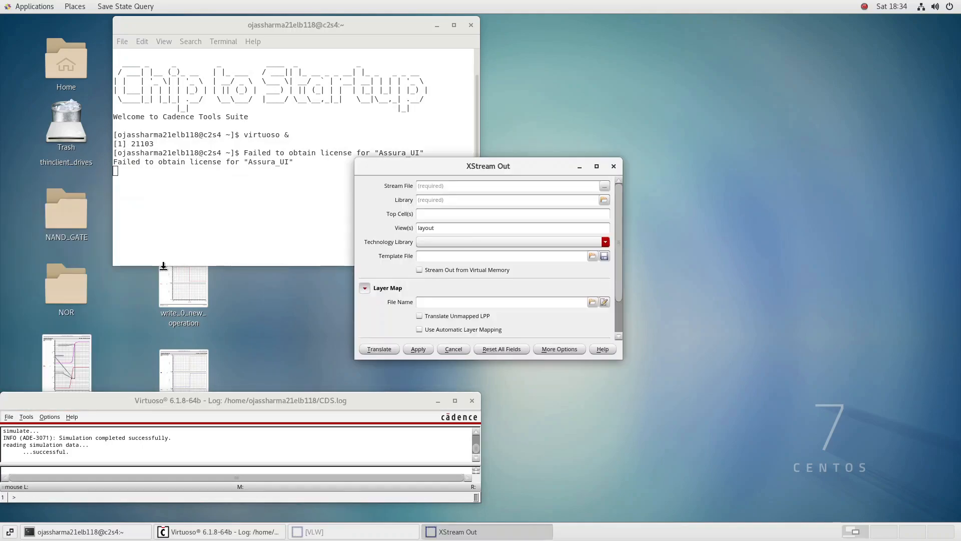
click(604, 187)
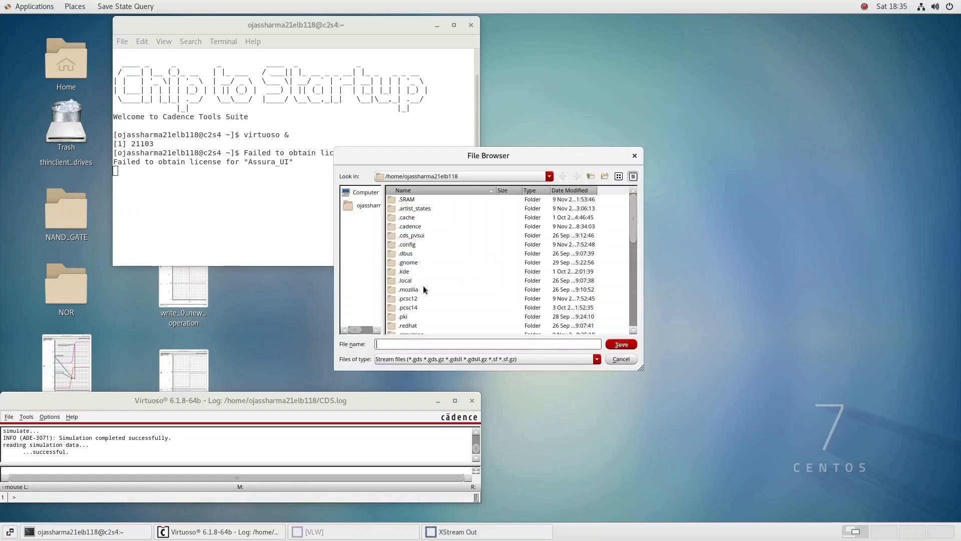
scroll(423, 288, down, 5)
scroll(423, 289, up, 5)
scroll(414, 265, down, 5)
click(411, 247)
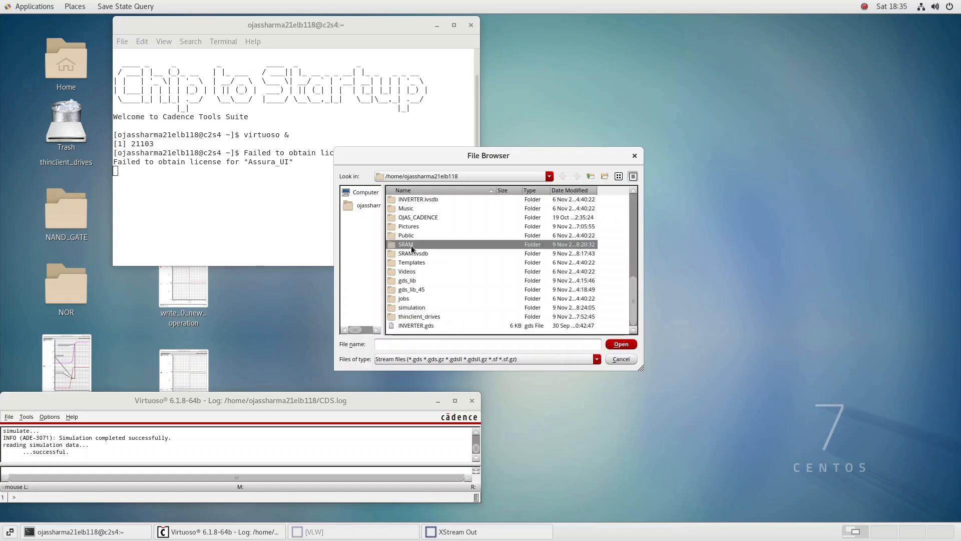
double_click(411, 245)
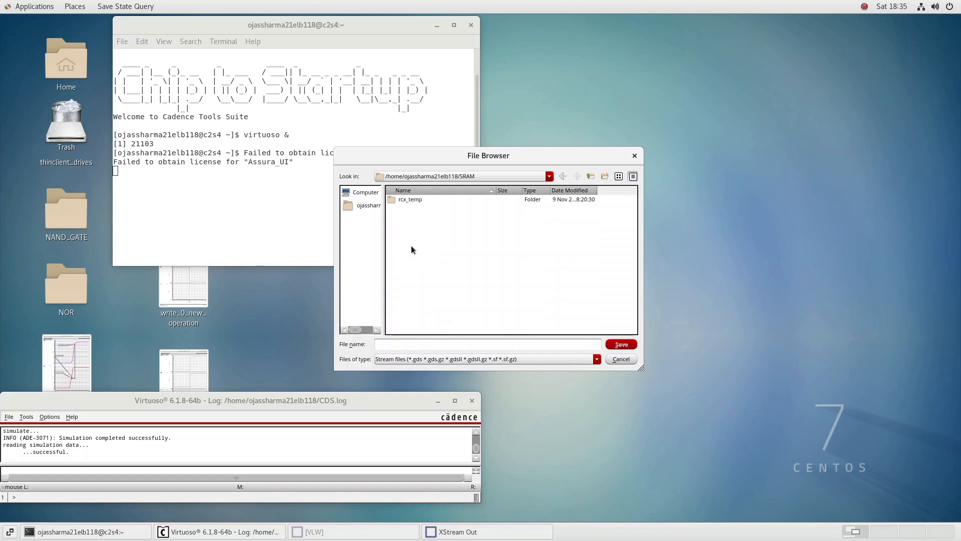
click(562, 176)
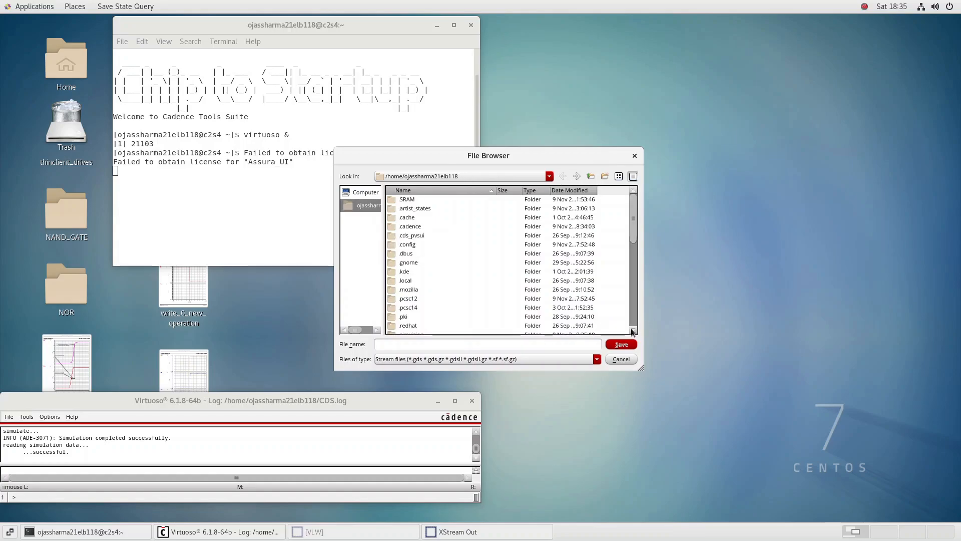
Set the output stream file to sram_ll.gds in the SRAM folder inside 6T_SRAM_45nm
scroll(633, 330, down, 6)
click(633, 330)
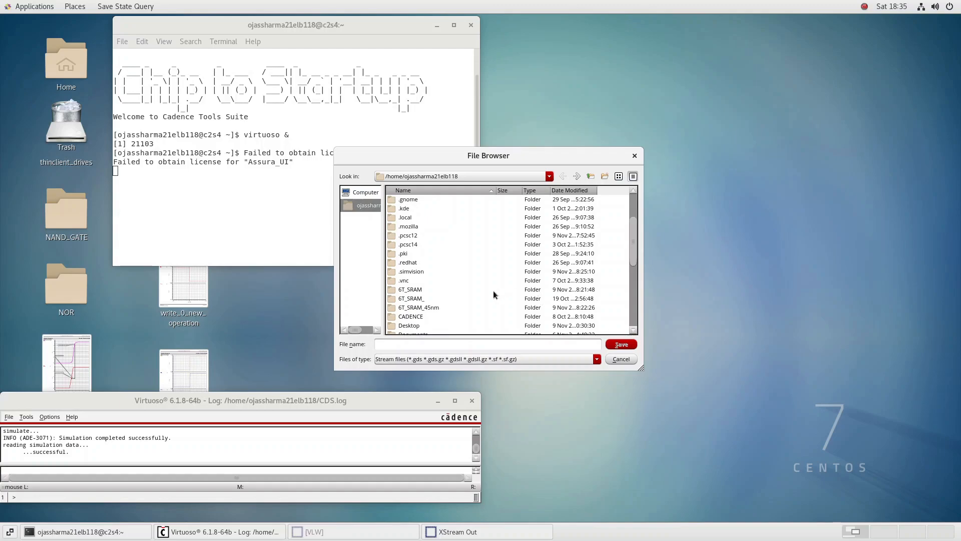
double_click(429, 309)
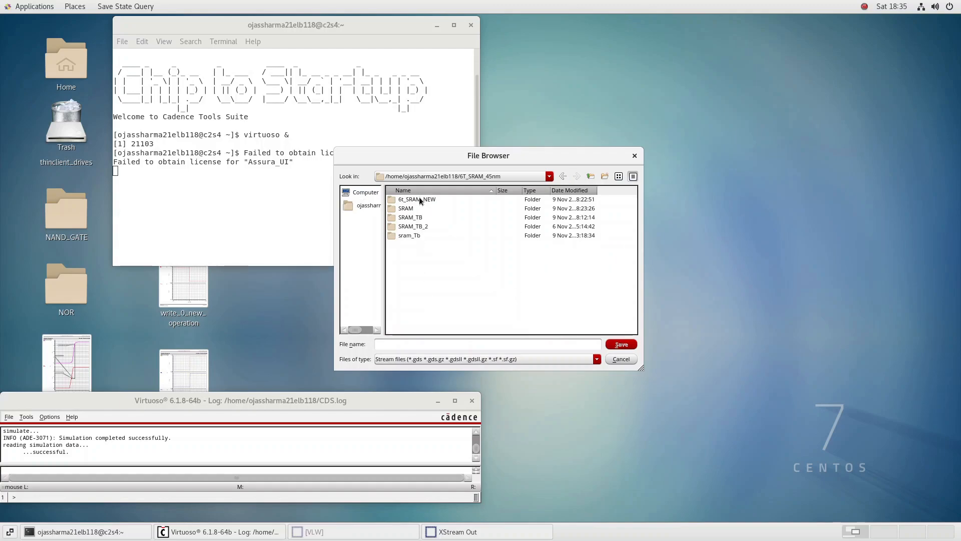
double_click(404, 209)
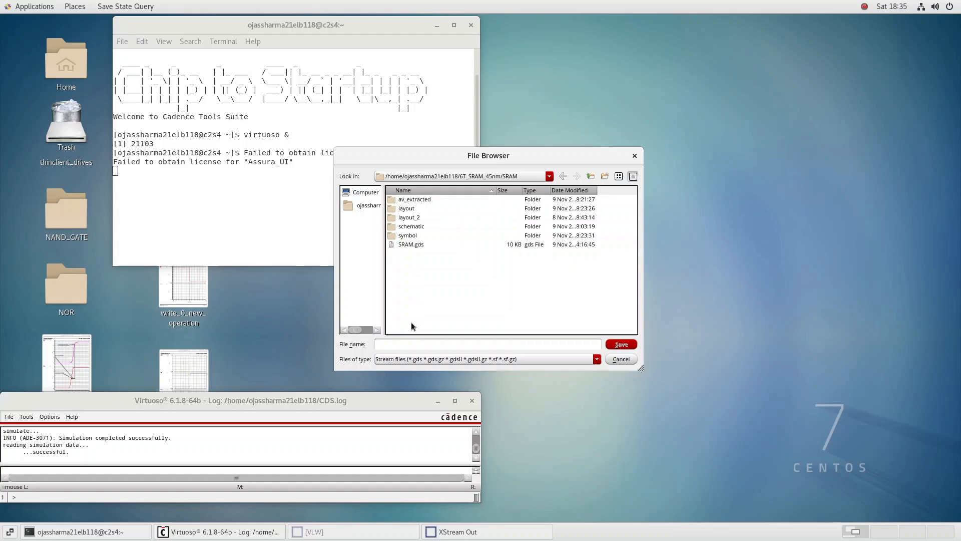
click(408, 344)
text(sram)
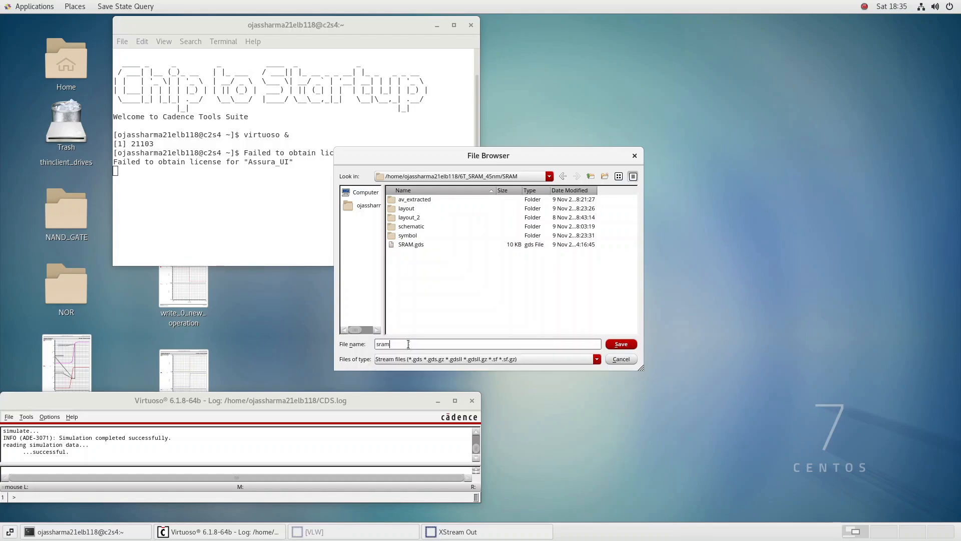
text(_ll.gds)
click(621, 344)
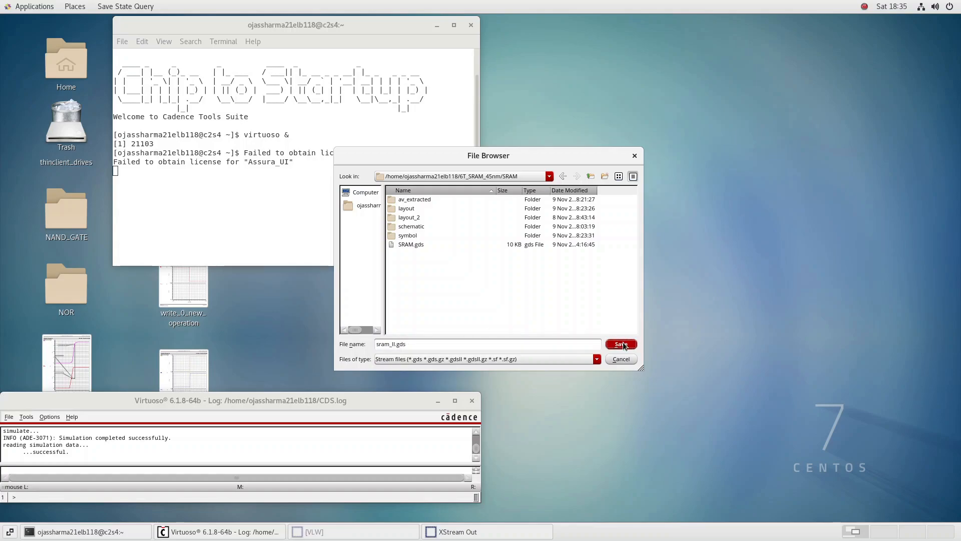
Choose the layout view of cell SRAM from library 6T_SRAM_45nm as the design to stream out
click(604, 201)
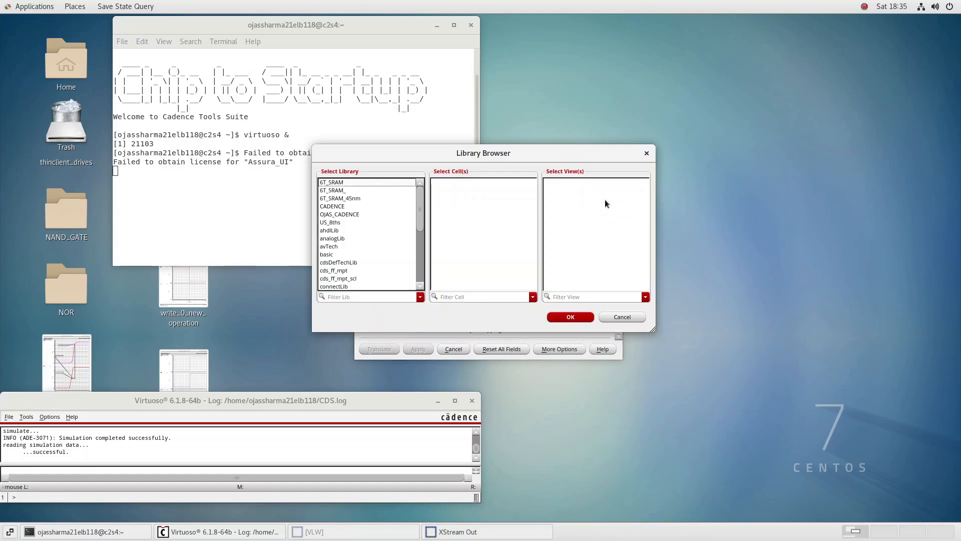
click(351, 198)
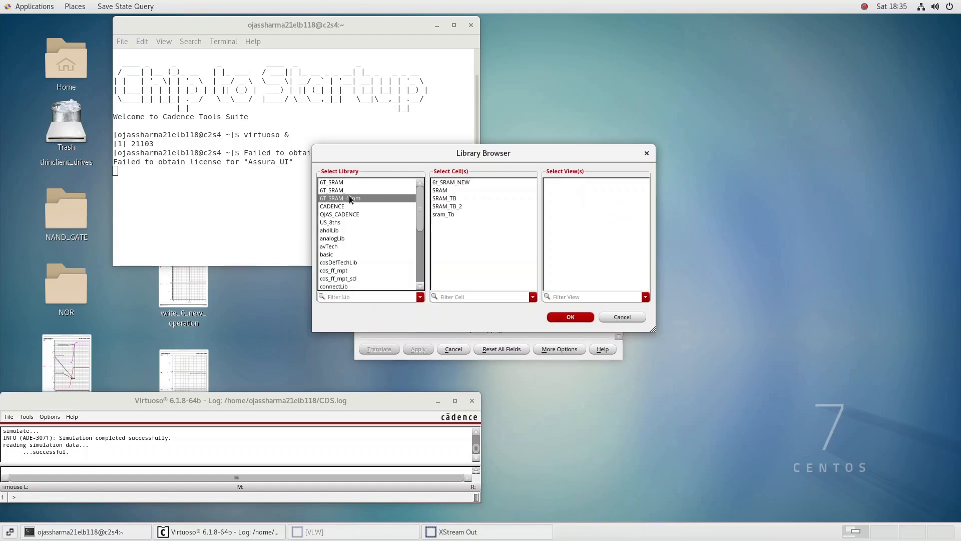
click(444, 190)
click(553, 190)
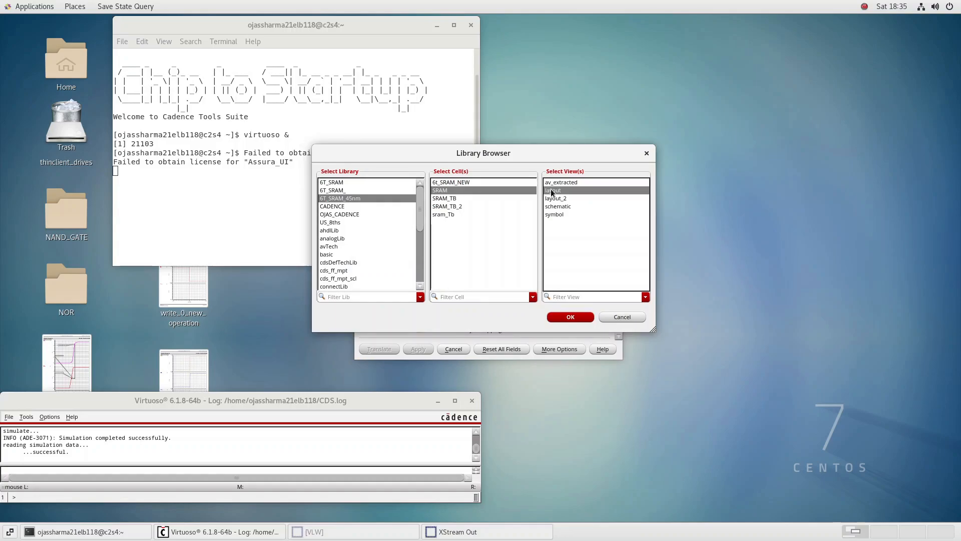
click(571, 317)
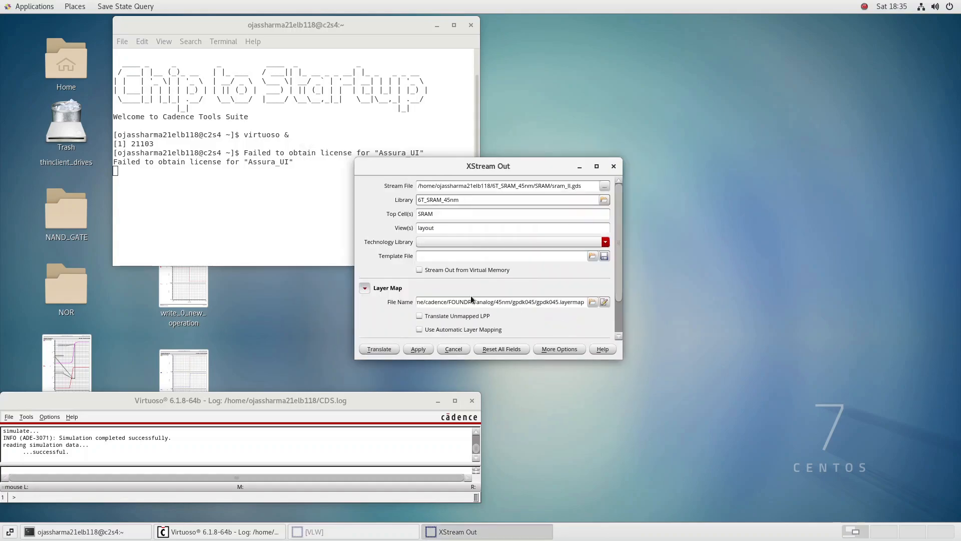
Set the technology library to gpdk045 and enable automatic layer mapping for the stream export
click(451, 243)
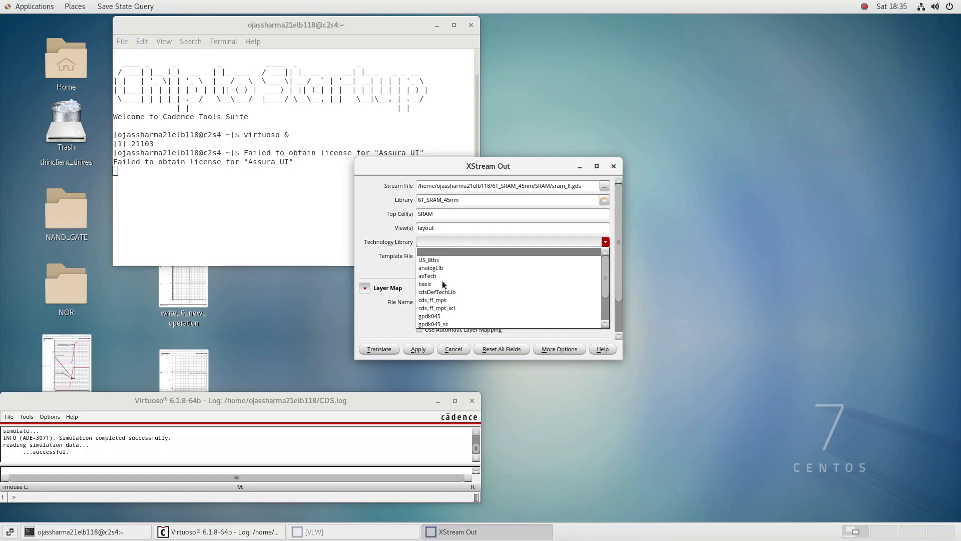
click(447, 316)
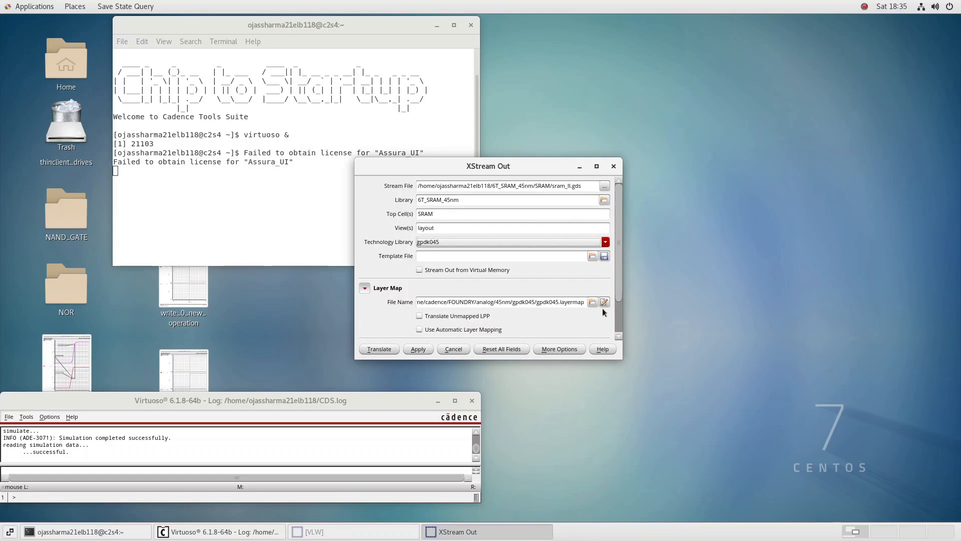
click(618, 330)
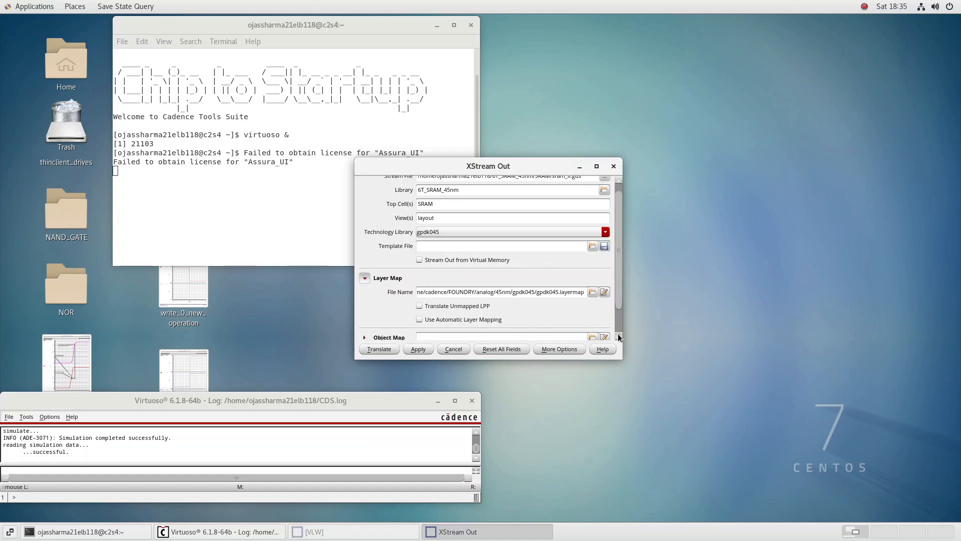
click(422, 319)
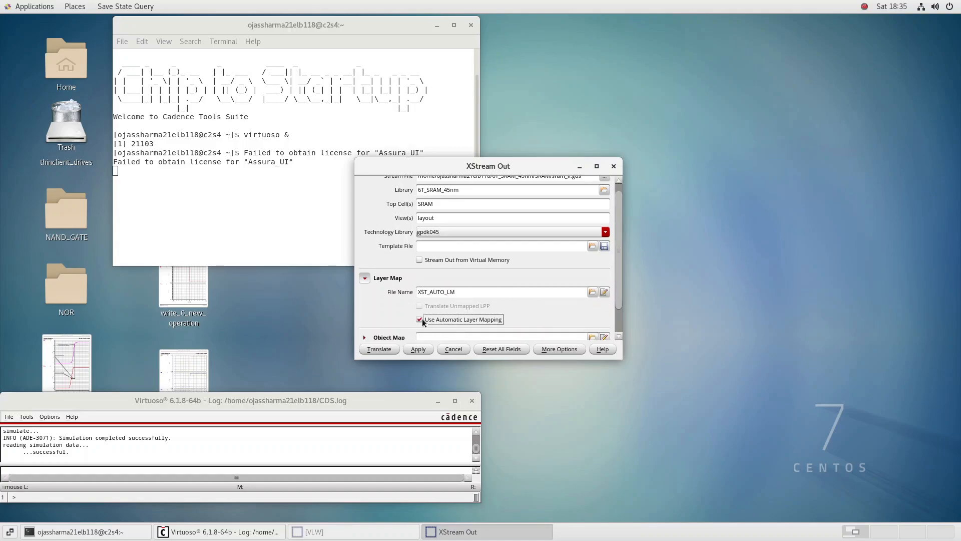
Run the stream-out translation of the SRAM layout and open its log file for viewing
click(619, 336)
click(619, 337)
click(619, 336)
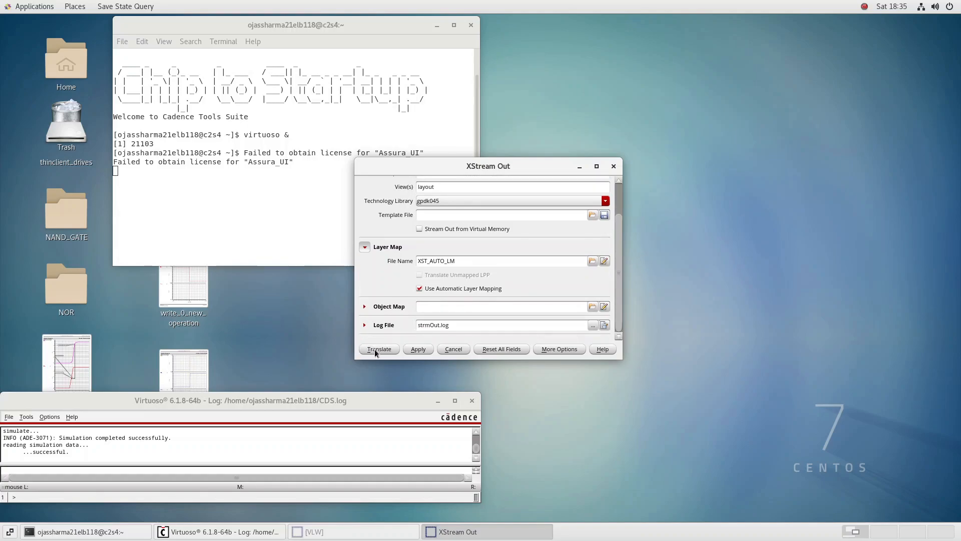
click(377, 349)
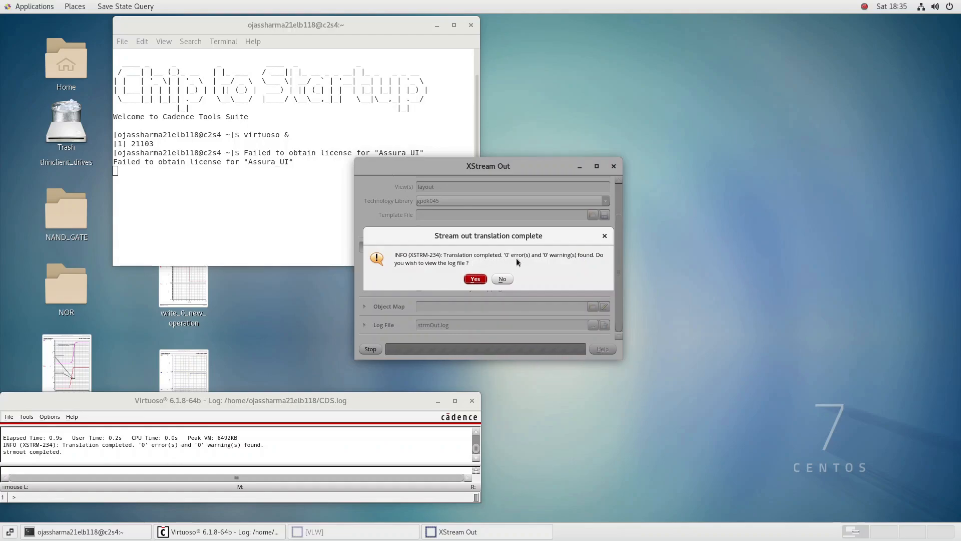
click(475, 279)
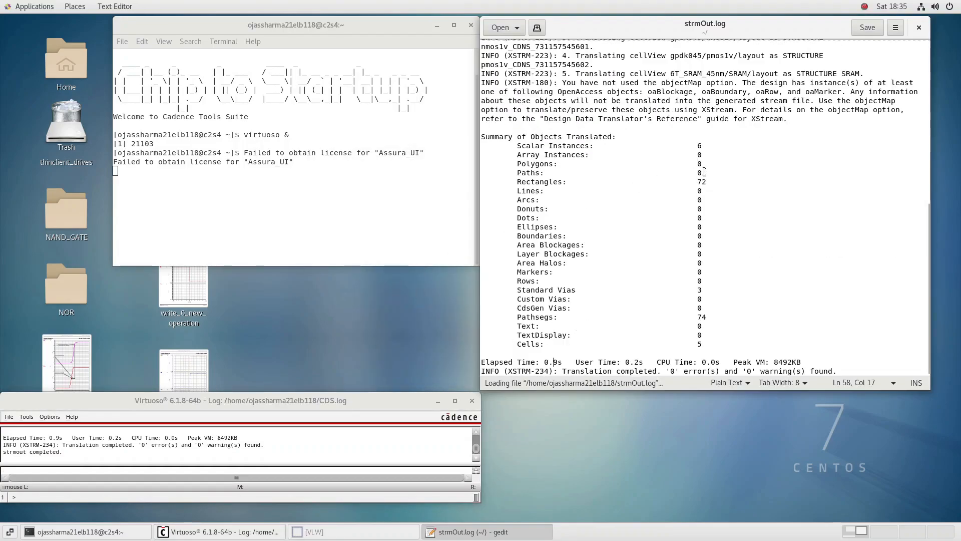
Examine the translated-objects summary in strmOut.log, including scalar instances, standard vias, pathsegs and cells, and close the log
drag(706, 145, 517, 147)
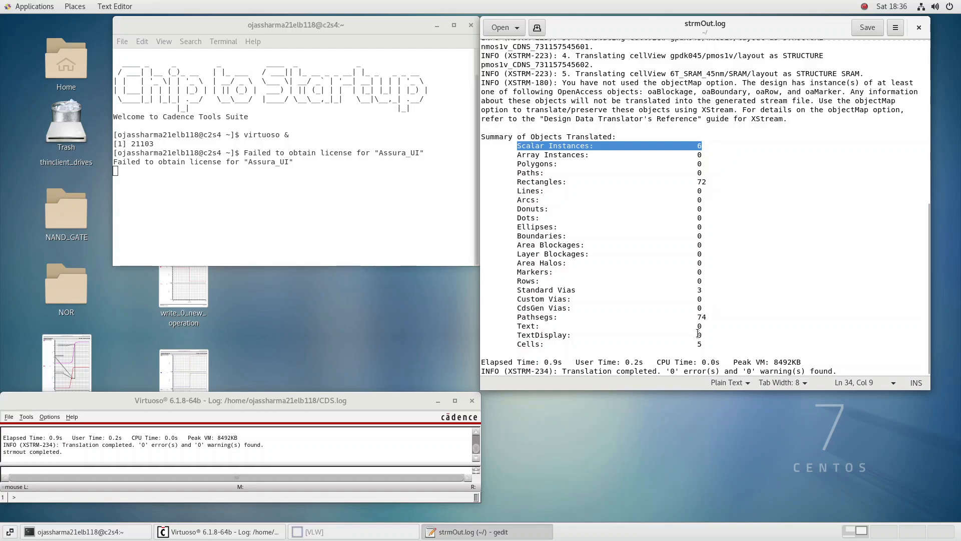
drag(702, 345, 669, 351)
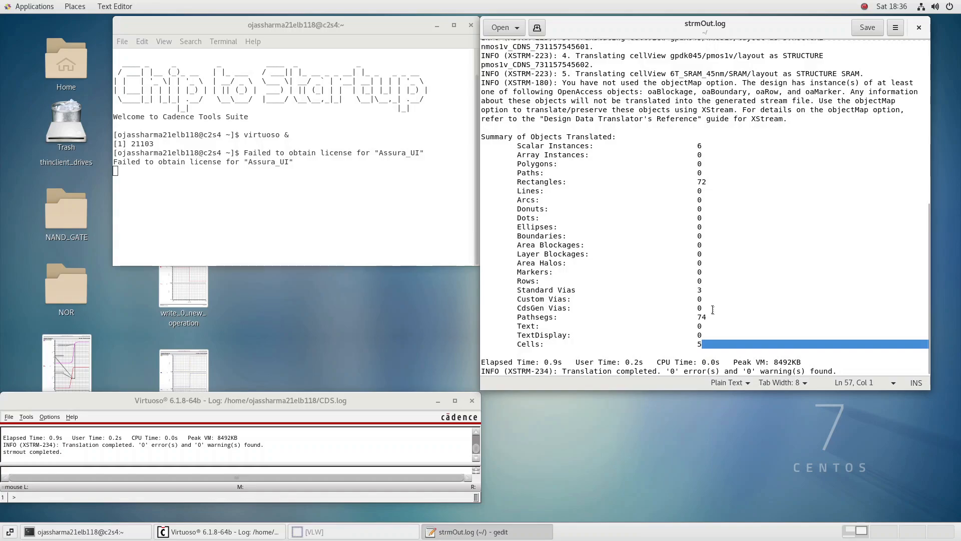
click(713, 310)
drag(713, 309, 586, 282)
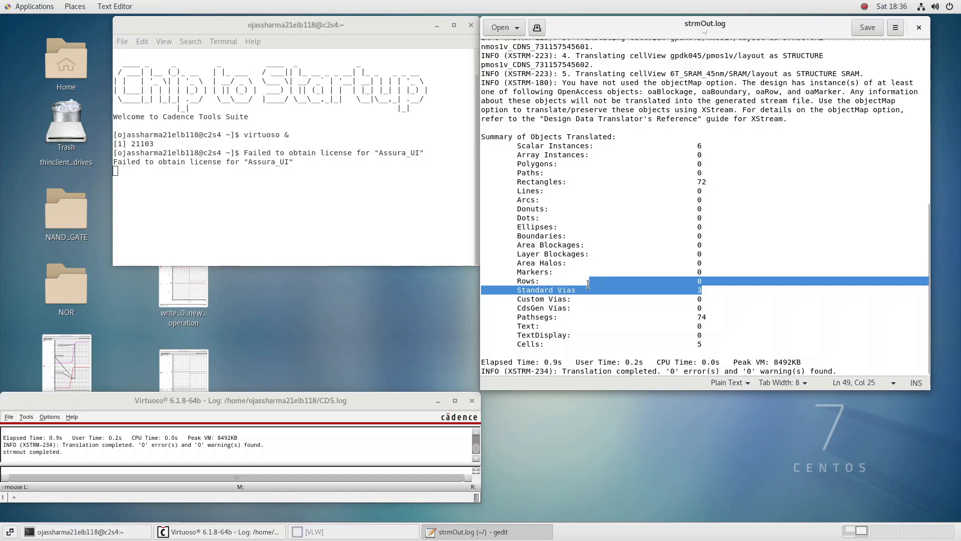
click(709, 320)
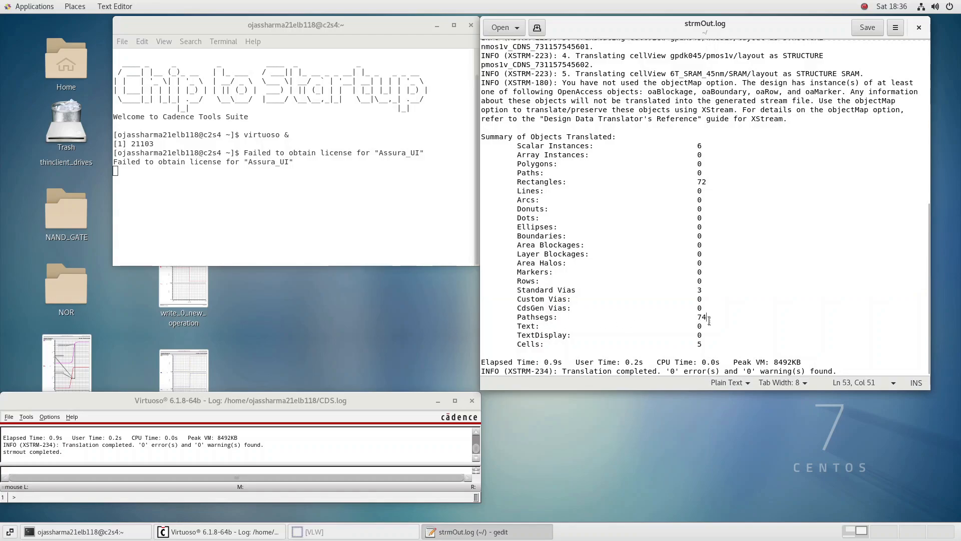
scroll(626, 311, up, 6)
scroll(651, 313, down, 6)
click(918, 27)
Start a Stream import with XStream In and browse for the stream file to import
click(13, 420)
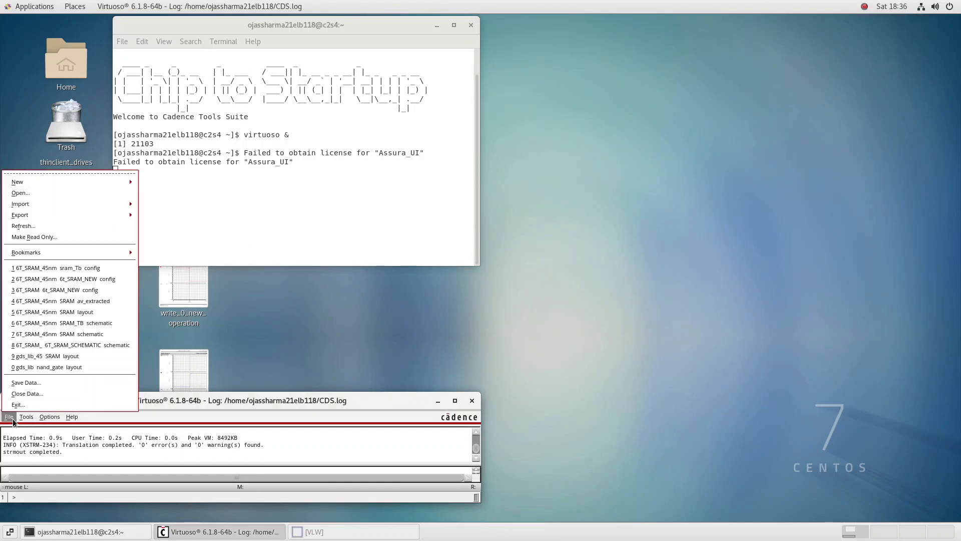
mouse_move(115, 203)
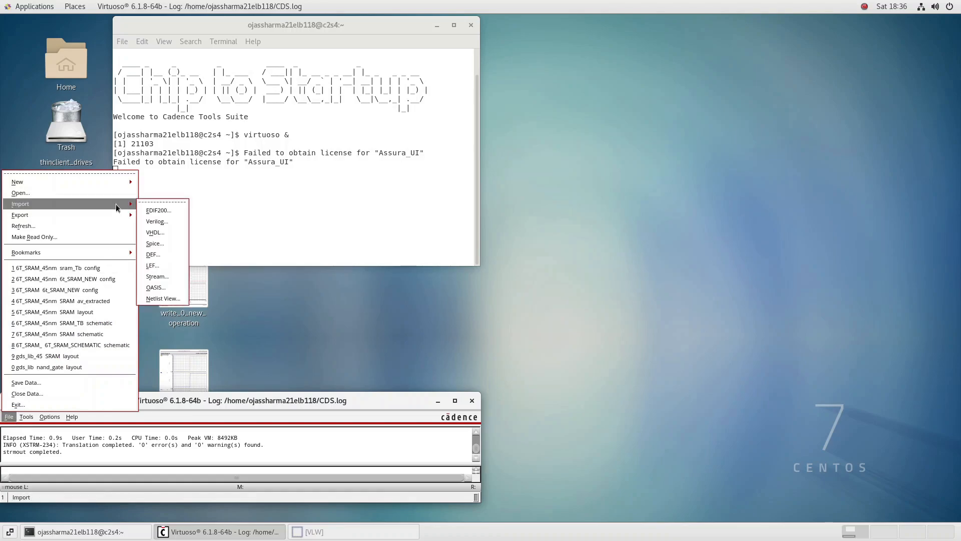
click(161, 276)
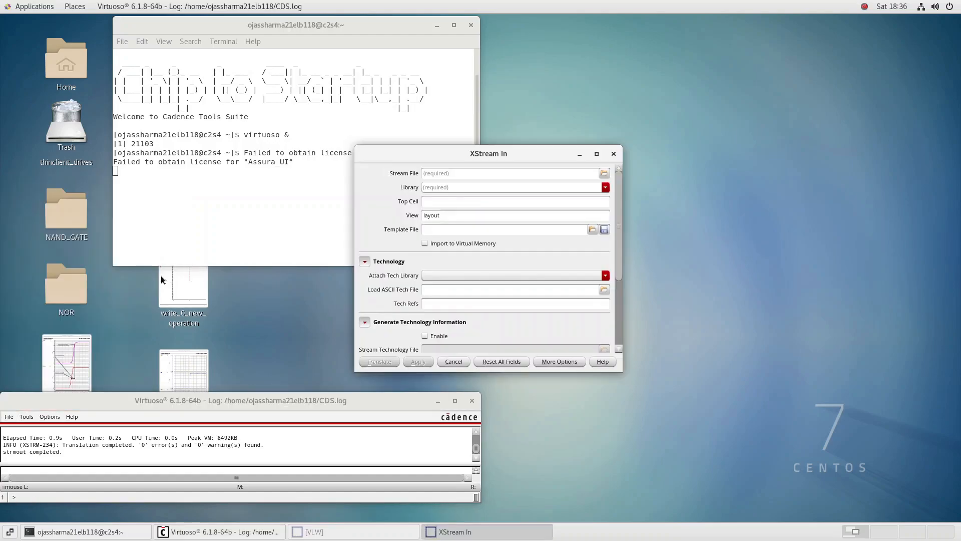
click(605, 174)
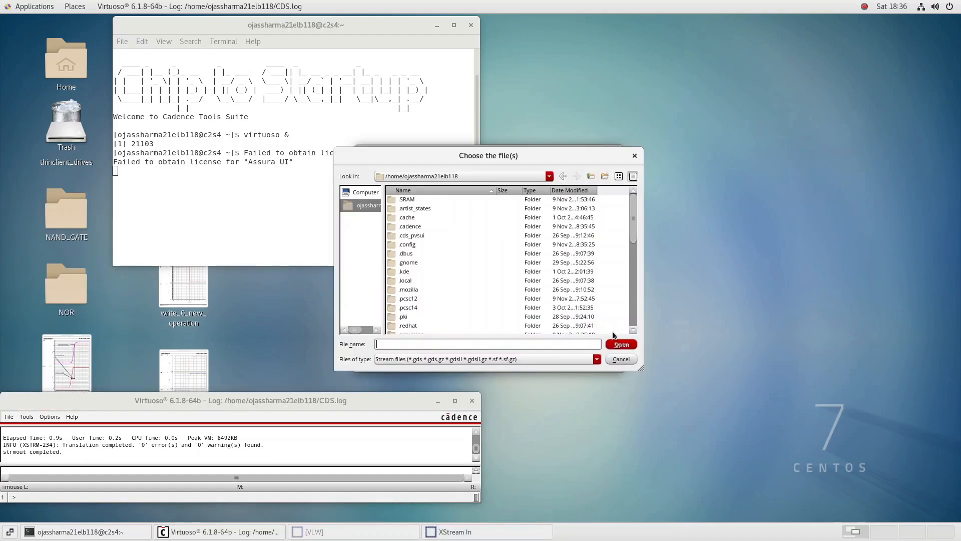
Choose sram_II.gds from the SRAM folder inside 6T_SRAM_45nm as the stream file to import
click(634, 331)
click(633, 330)
click(633, 330)
click(634, 329)
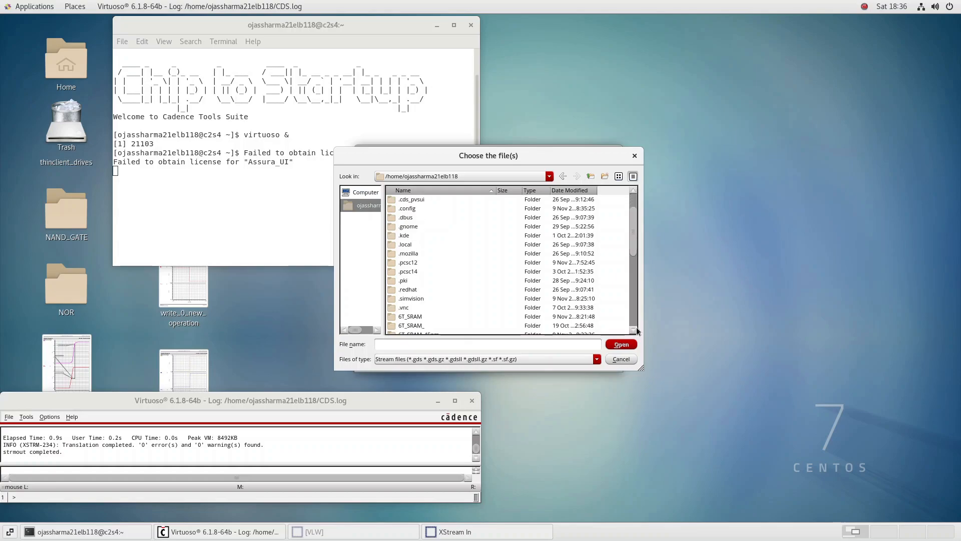
click(634, 330)
double_click(425, 326)
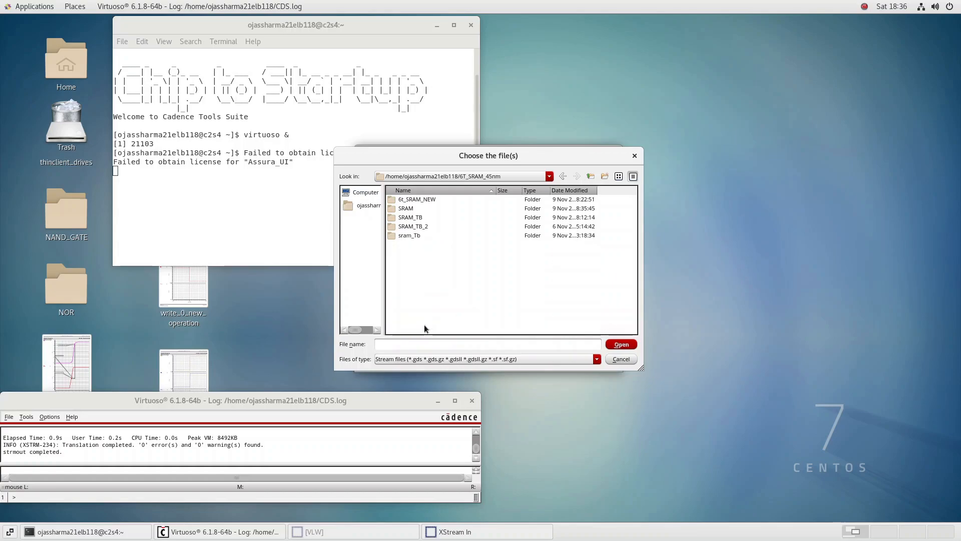
click(431, 199)
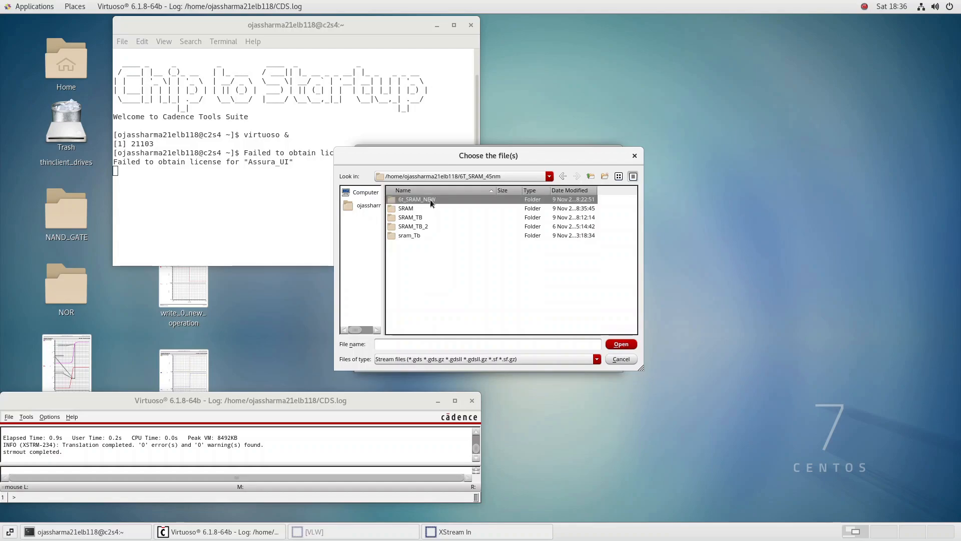
double_click(407, 208)
click(412, 254)
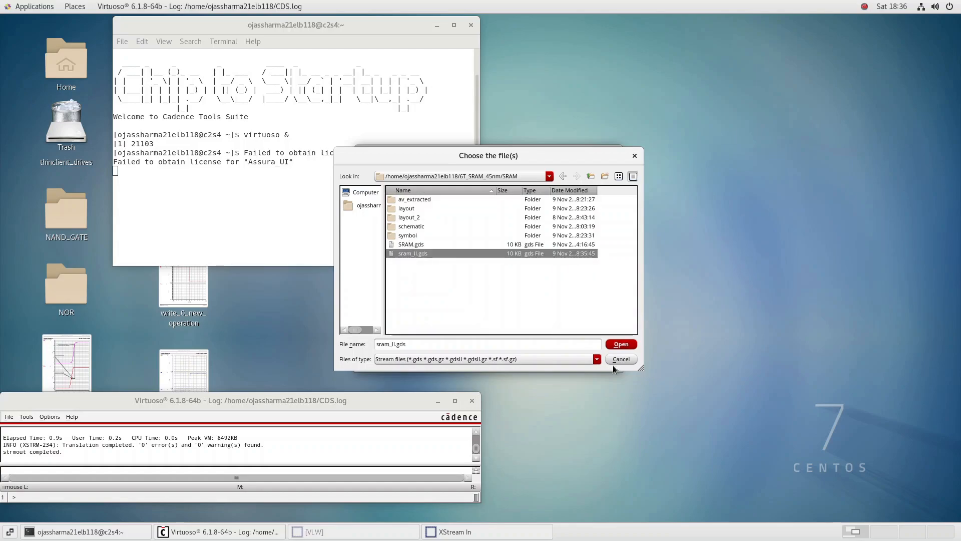
click(624, 345)
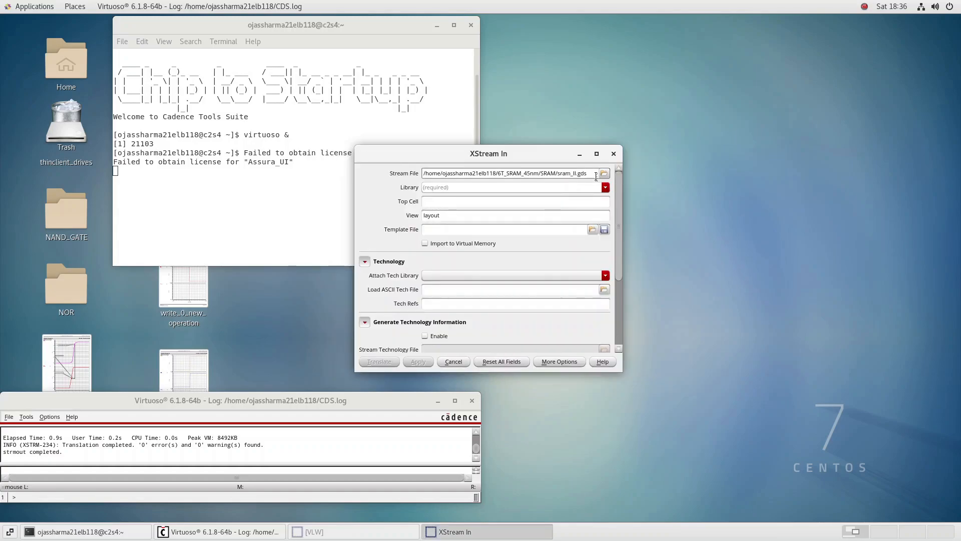
Set the import library to 6T_SRAM_45nm, the top cell to SRAM and the attached technology library to gpdk045
click(606, 187)
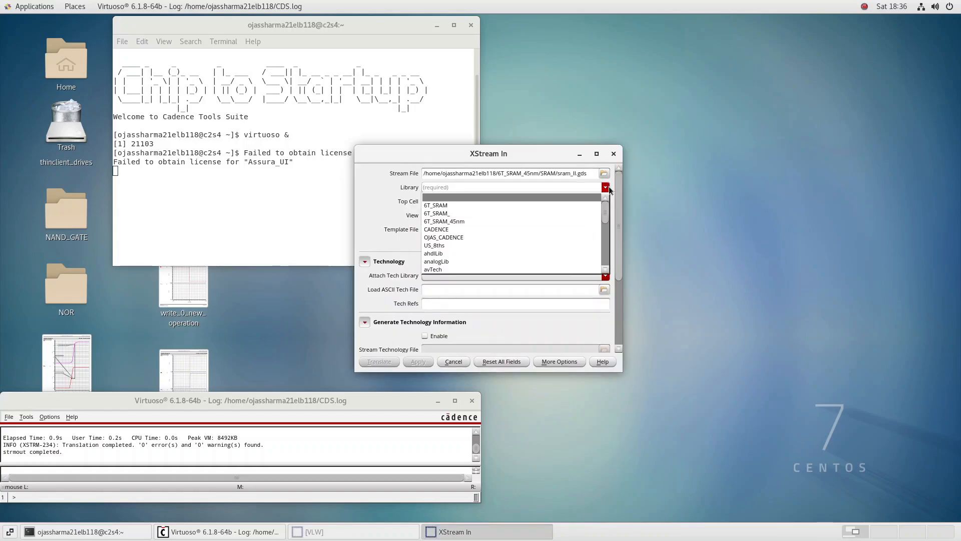
click(553, 221)
click(555, 204)
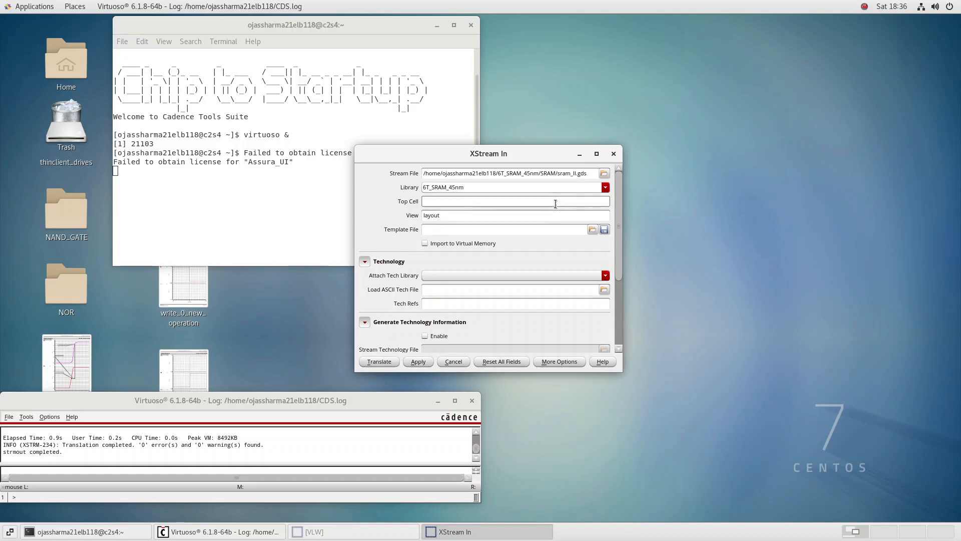
text(SRAM)
click(502, 274)
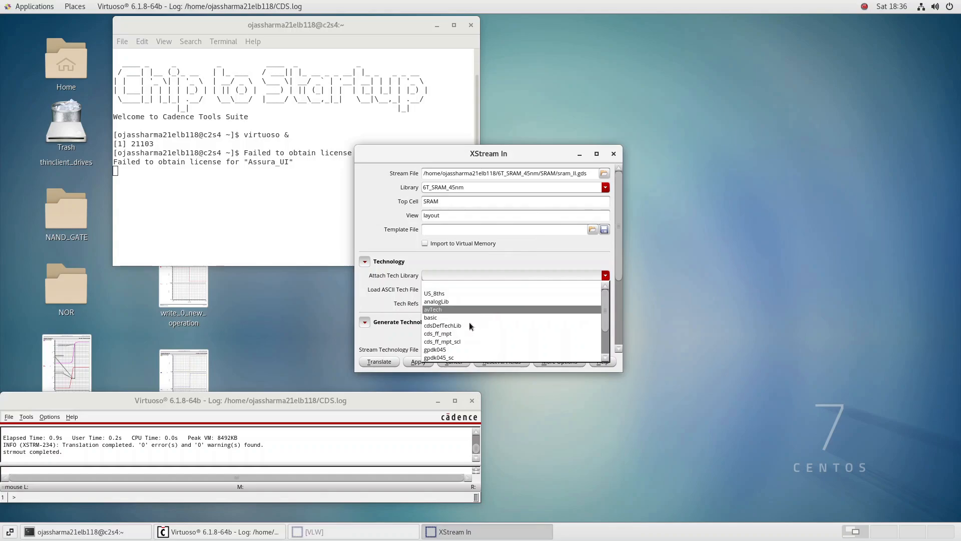
click(460, 350)
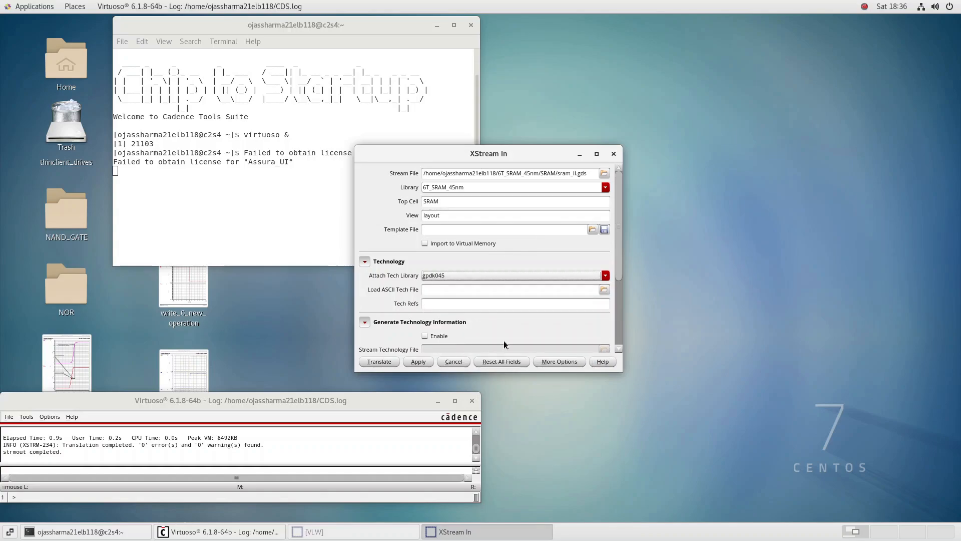
Set the import's layer map file to xStrmOut_layerMap.txt from the home folder
click(618, 348)
scroll(617, 347, down, 5)
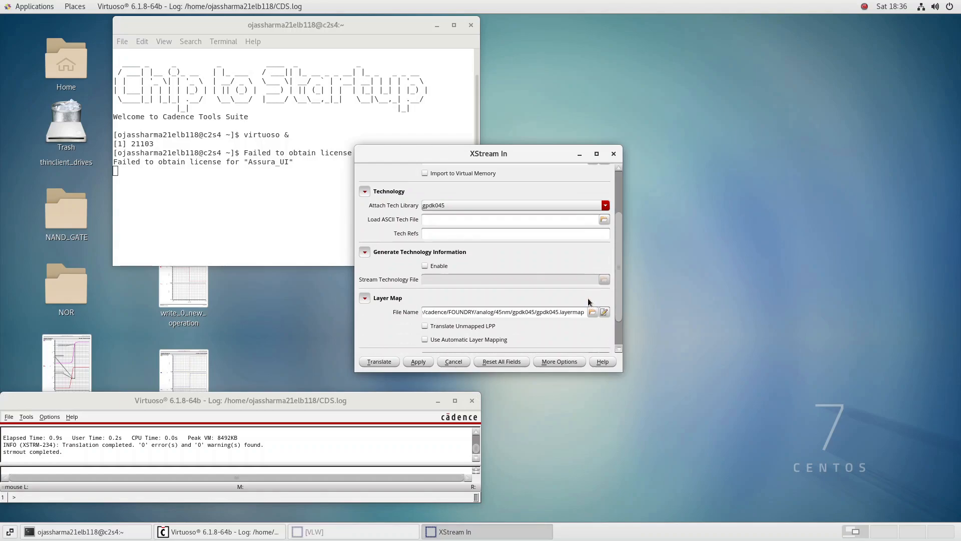
click(593, 274)
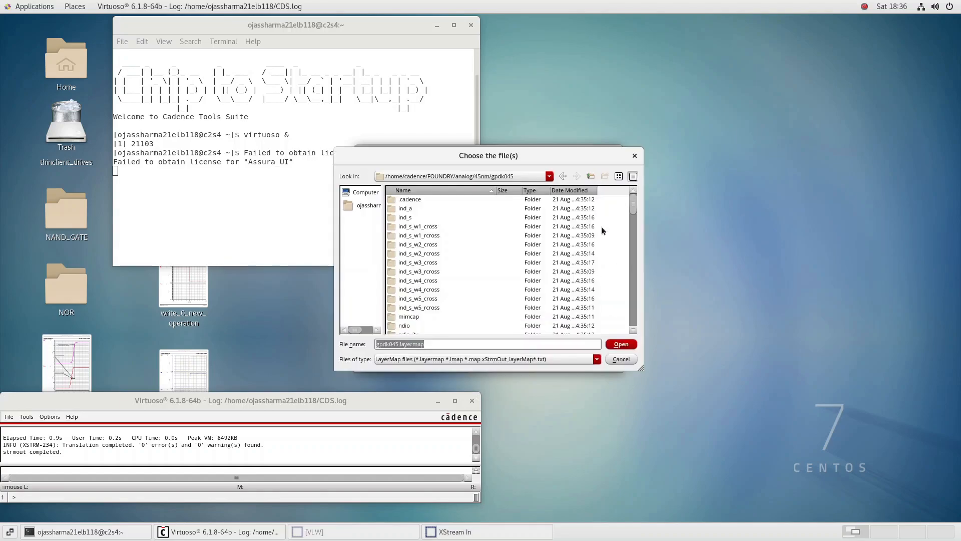
drag(636, 204, 613, 320)
scroll(608, 300, up, 10)
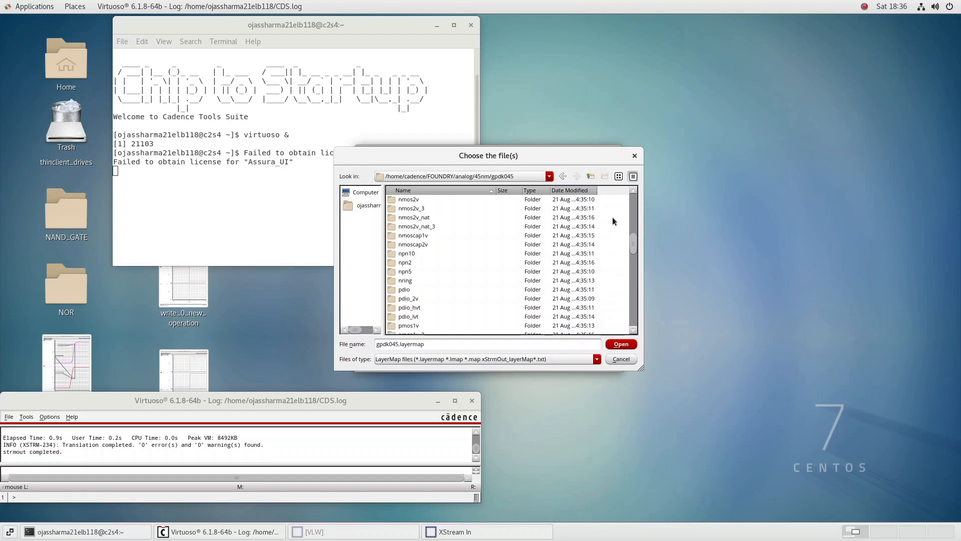
click(566, 177)
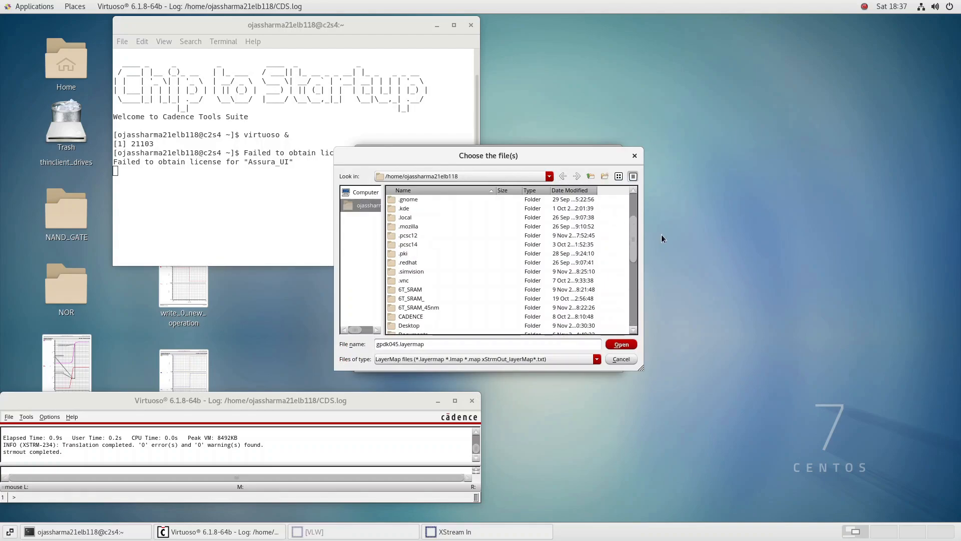
drag(633, 239, 632, 302)
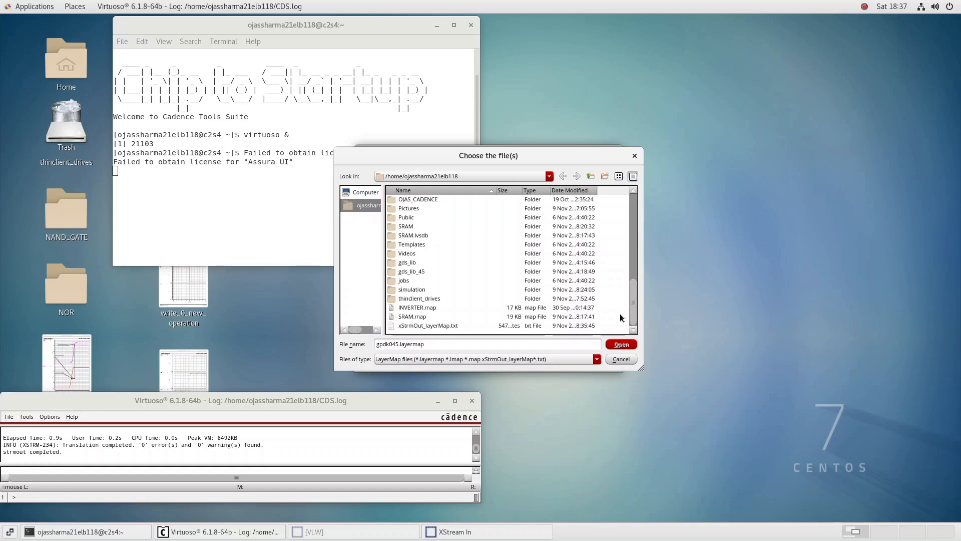
click(535, 326)
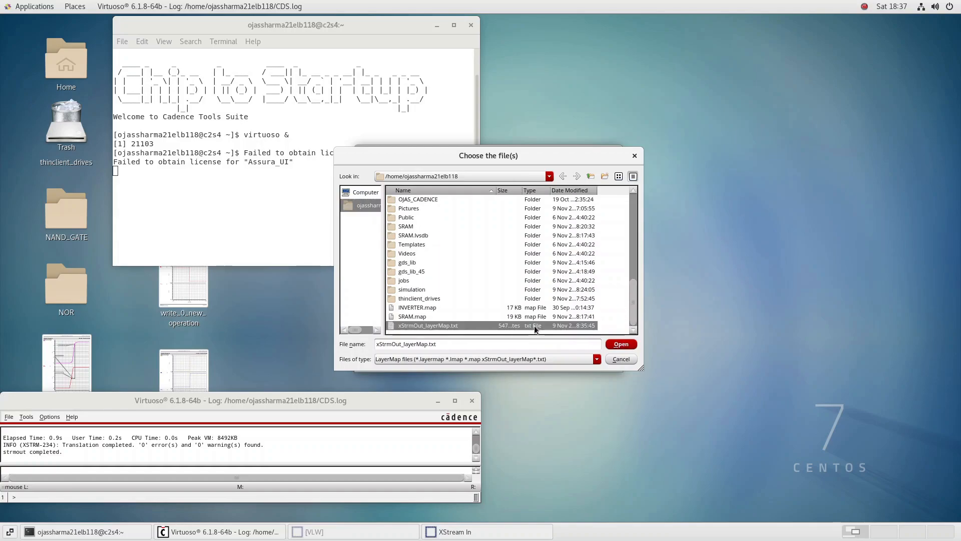
click(621, 344)
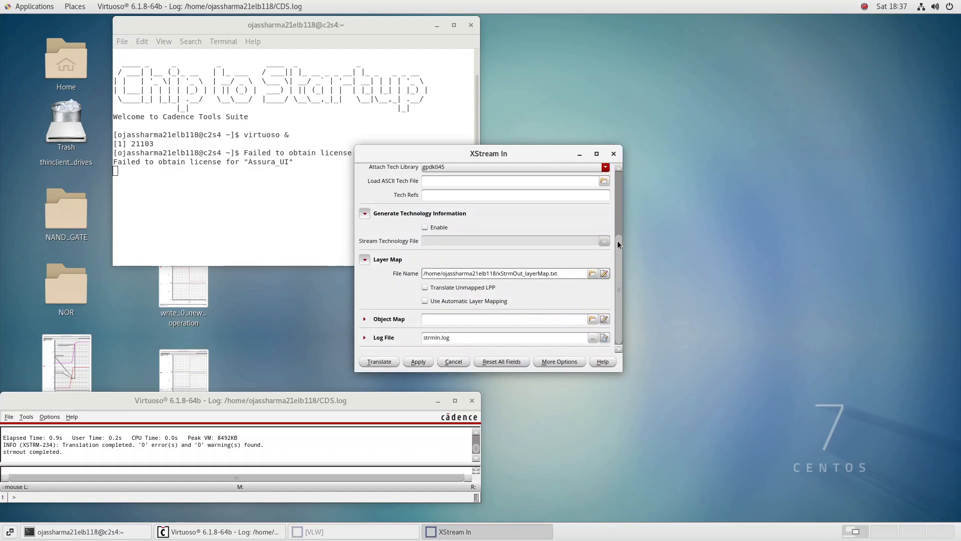
Check the stream-in settings, try to translate the GDS file into 6T_SRAM_45nm, and decline to view the log
drag(619, 244, 612, 181)
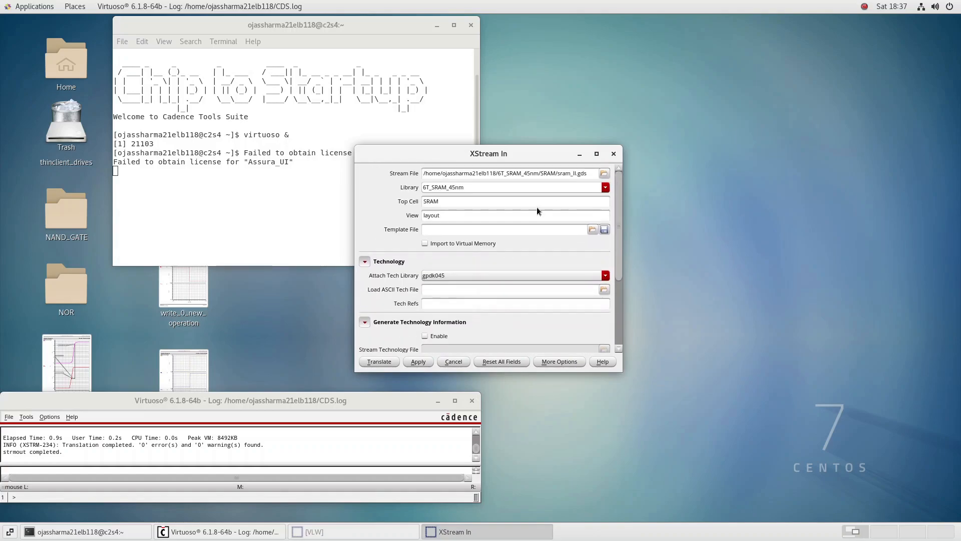
click(489, 206)
drag(618, 266, 604, 341)
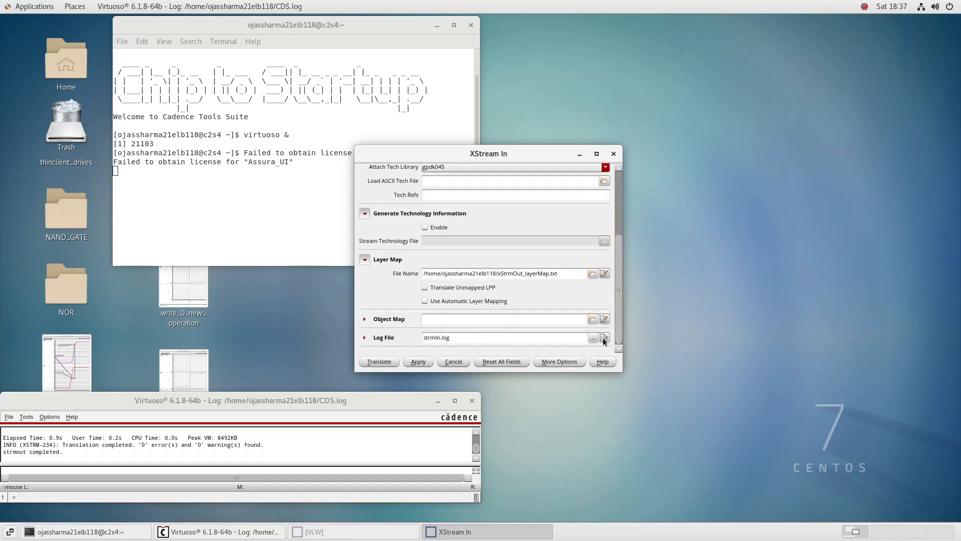
click(396, 360)
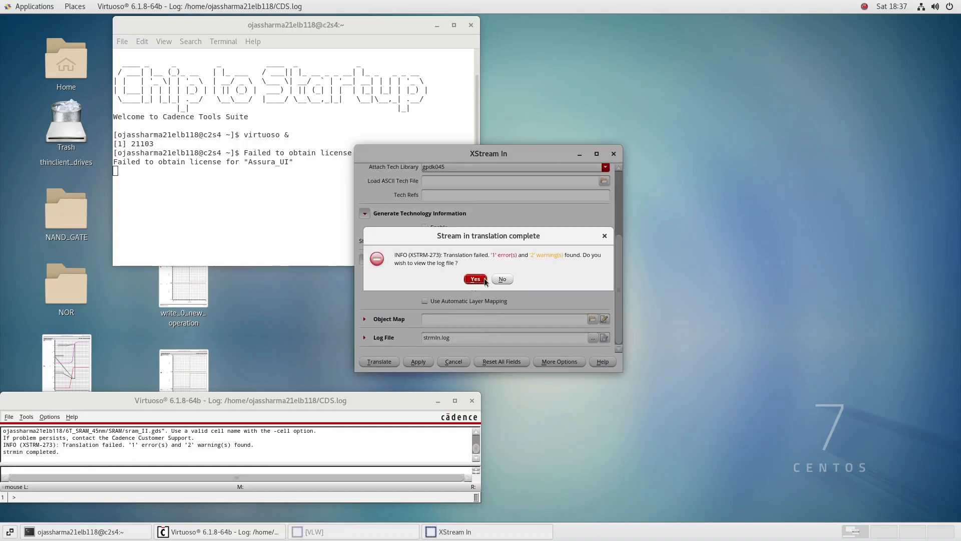
click(501, 280)
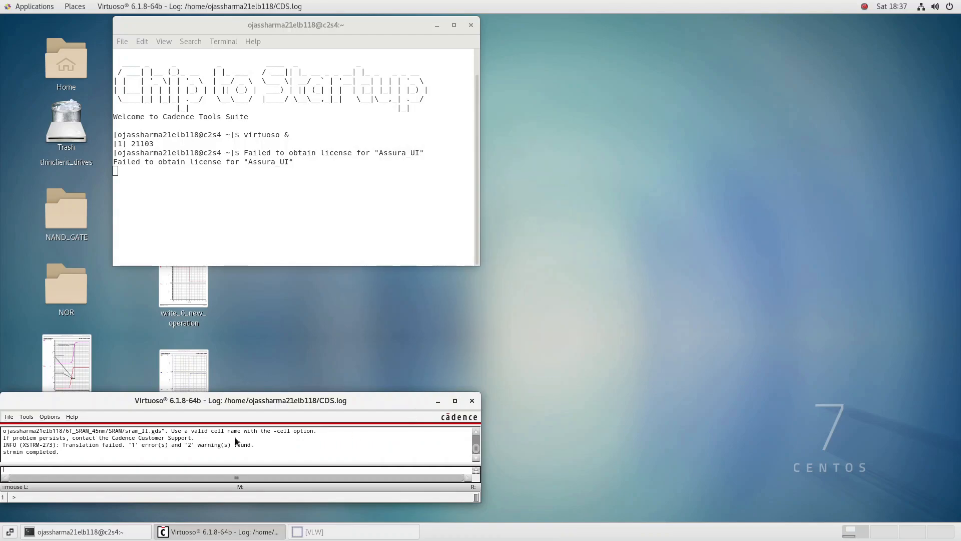
Reopen XStream In, set the import library to gds_lib_45, and try to translate the GDS file
click(6, 417)
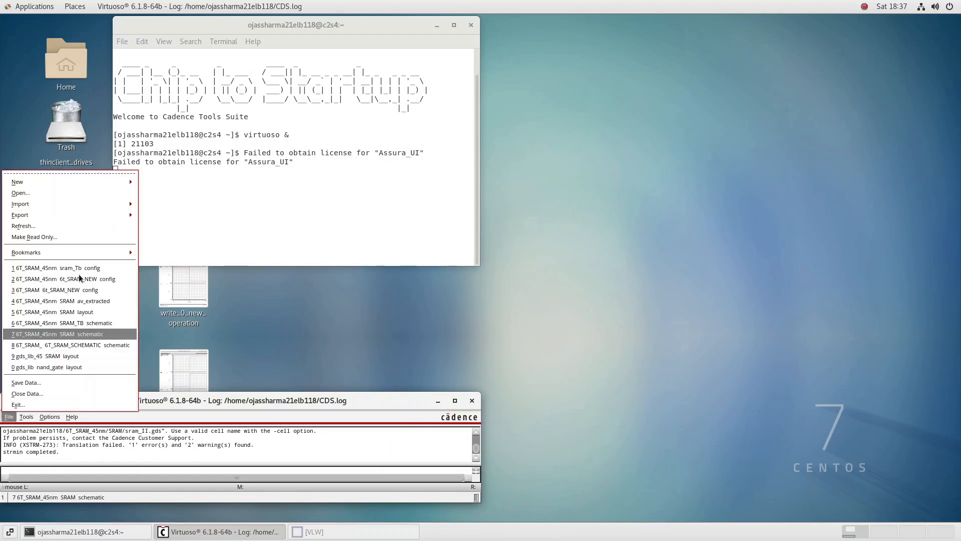
mouse_move(121, 207)
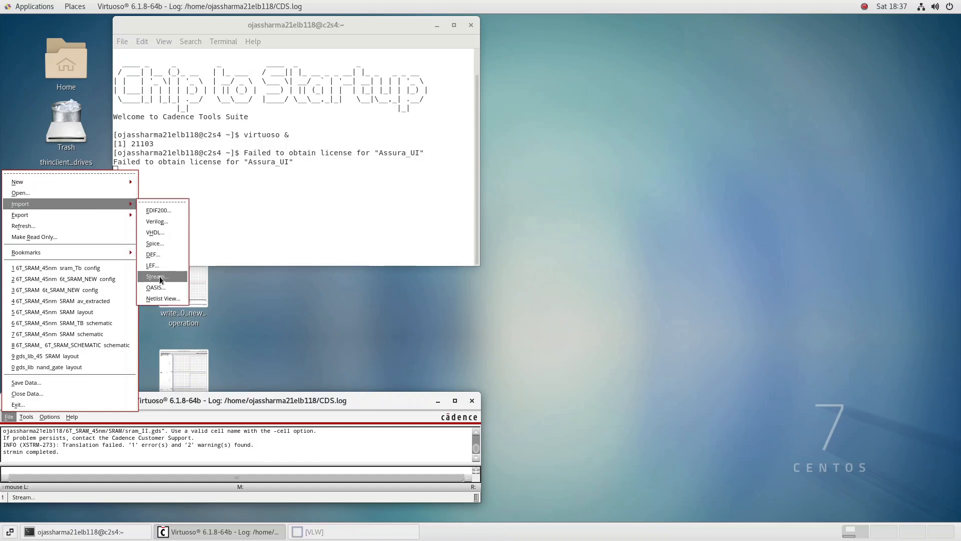
click(159, 277)
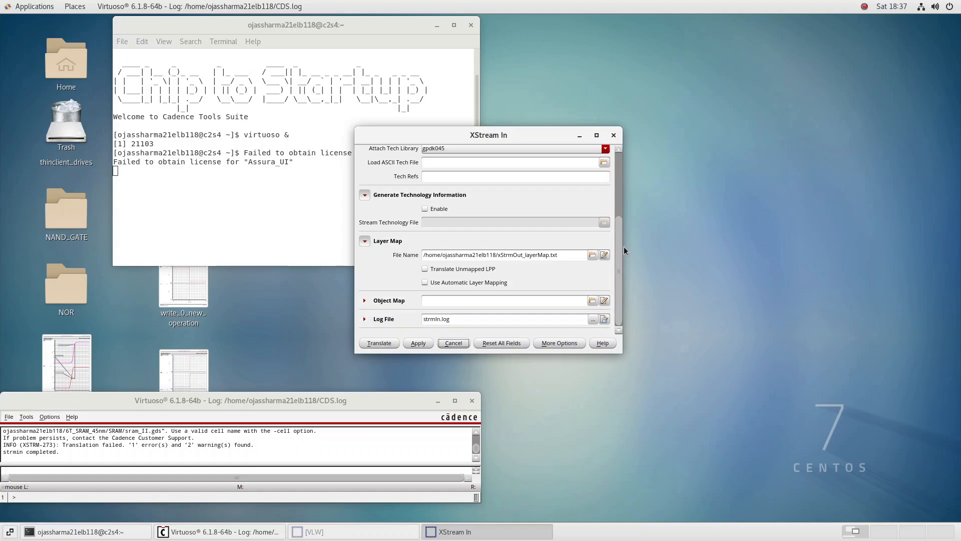
drag(620, 251, 621, 182)
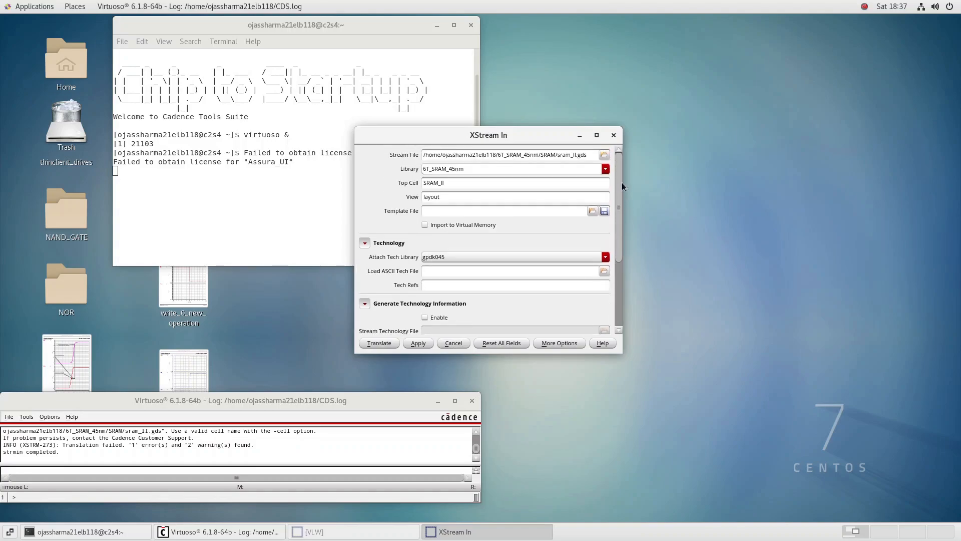
click(605, 169)
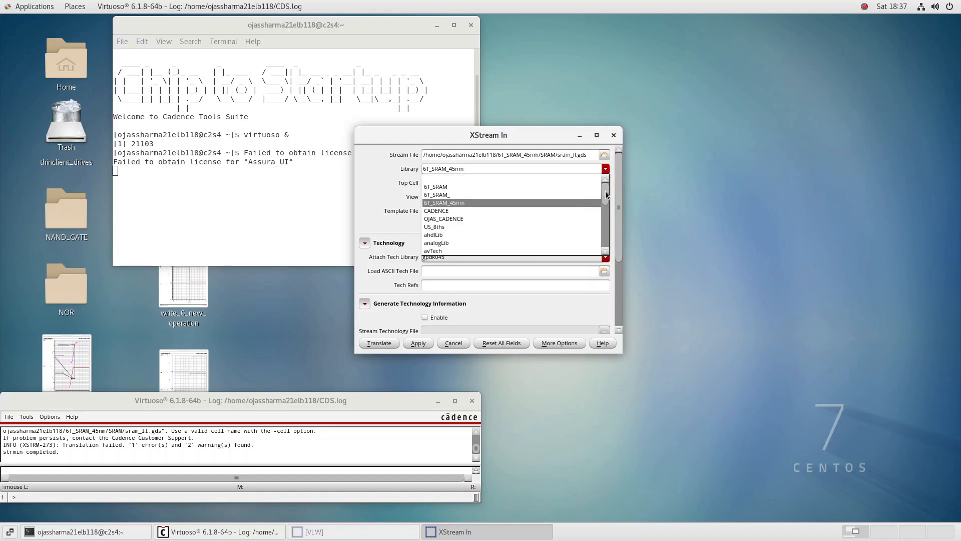
drag(606, 191, 608, 215)
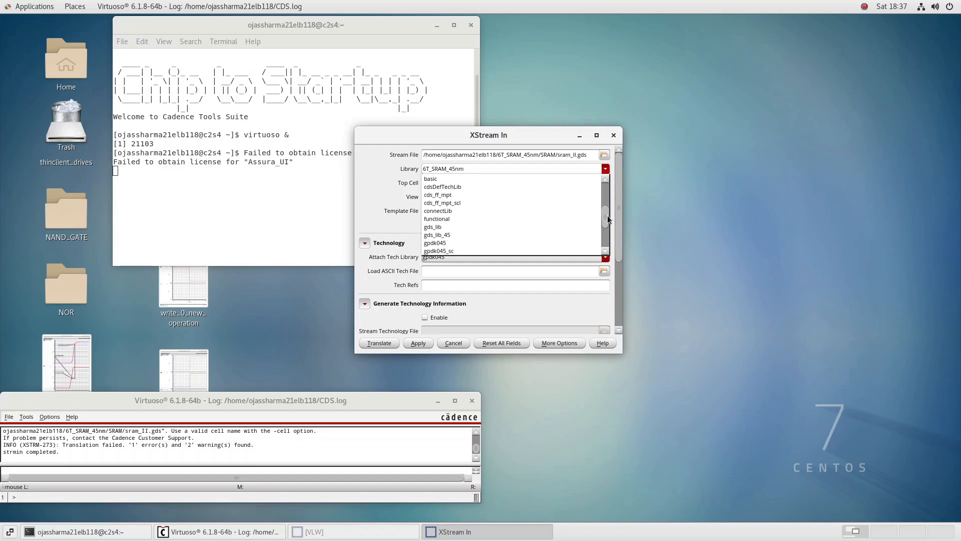
click(452, 227)
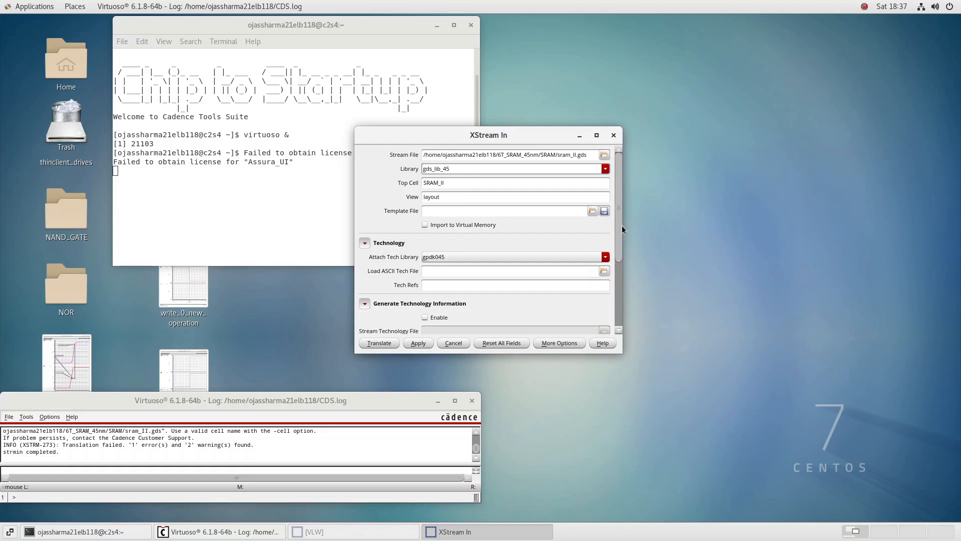
drag(618, 228, 605, 301)
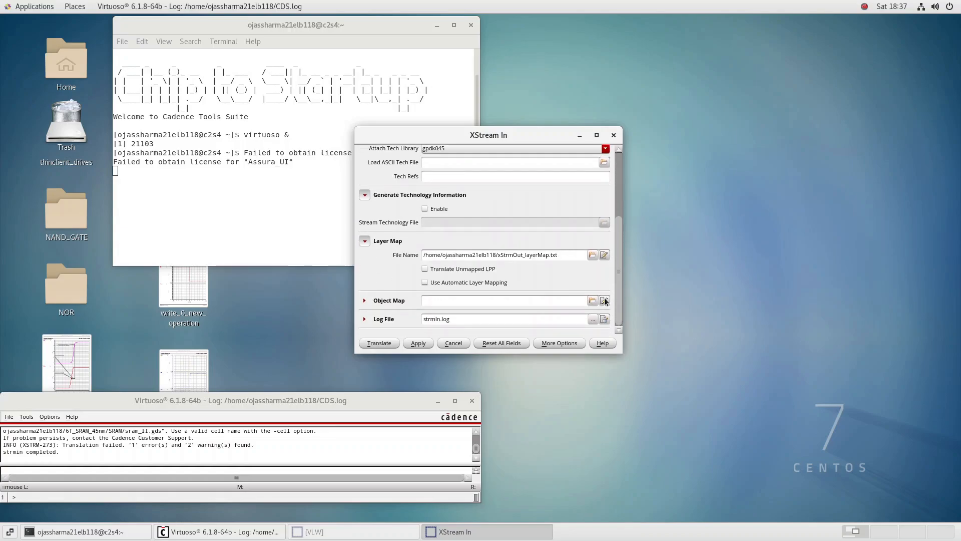
click(383, 344)
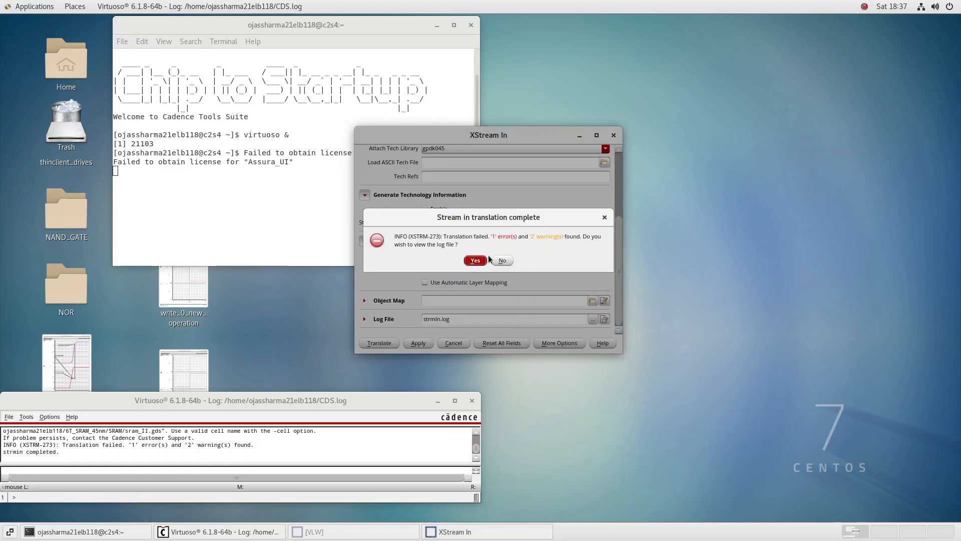
View the stream-in log, examine the translation error about the top cell, and close the log
click(475, 261)
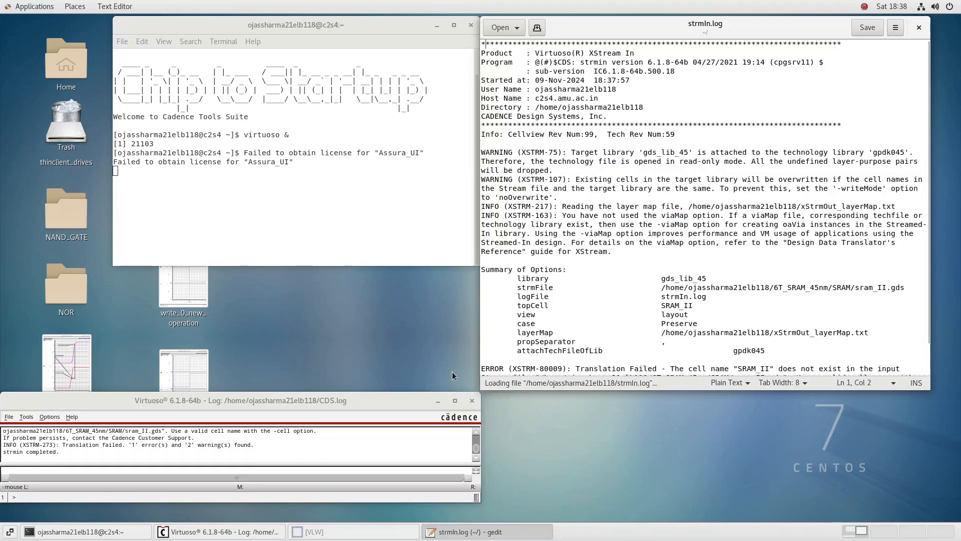
scroll(707, 249, down, 2)
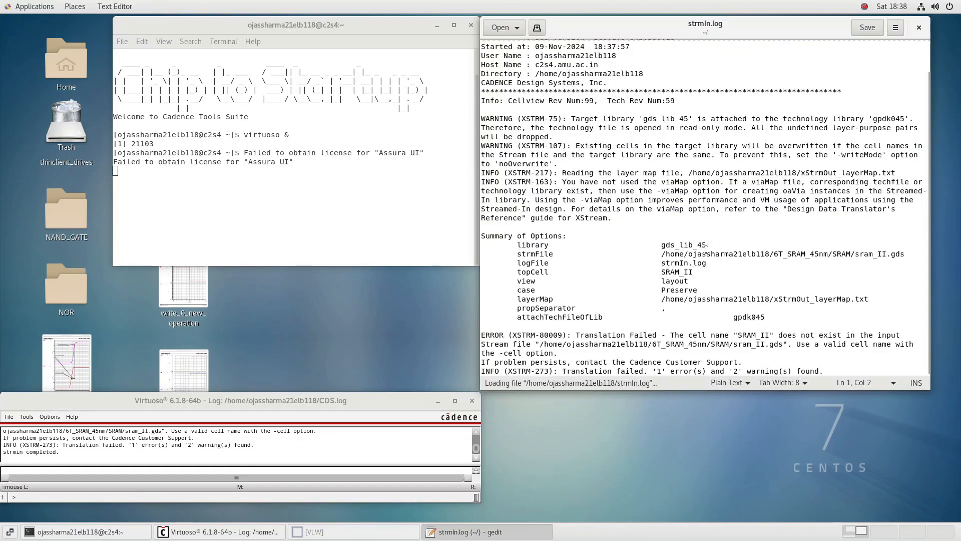
click(738, 335)
drag(738, 336, 787, 346)
click(920, 28)
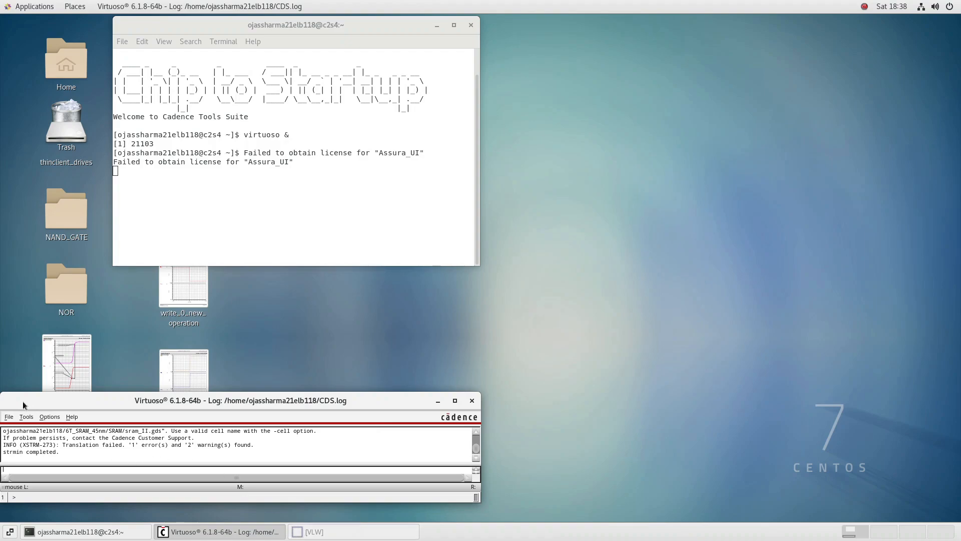
Set the XStream In top cell to SRAM_ plus the designer's first name, try to translate, and decline to view the log
click(7, 417)
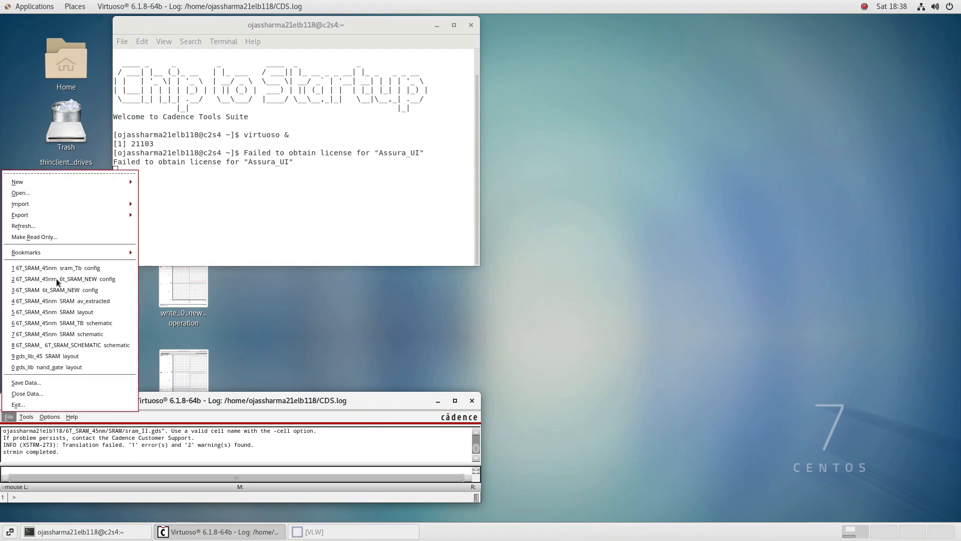
mouse_move(94, 201)
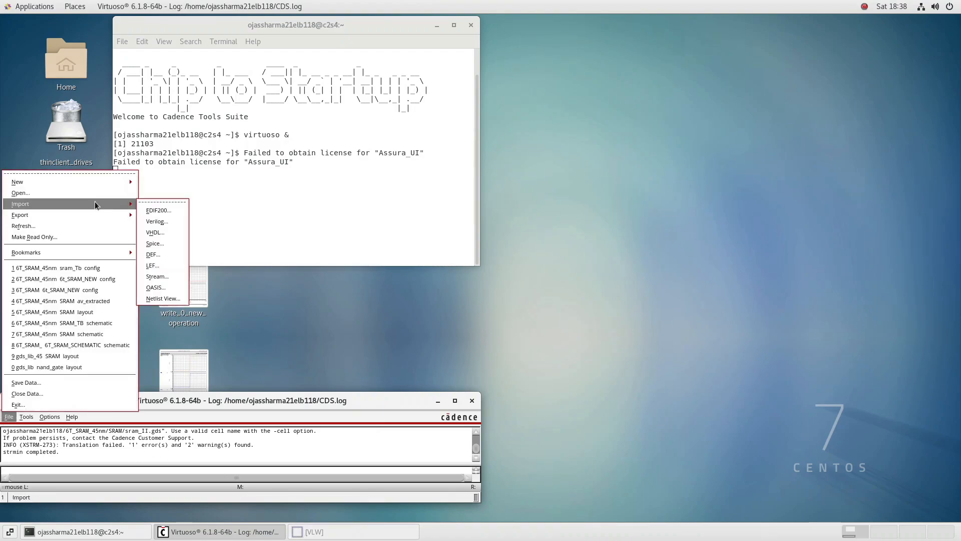
click(158, 276)
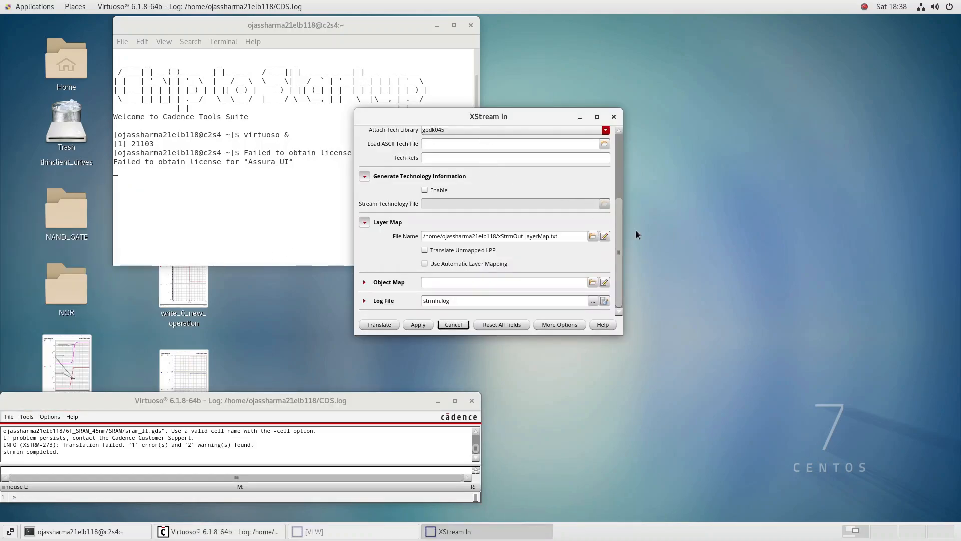
drag(621, 230, 611, 164)
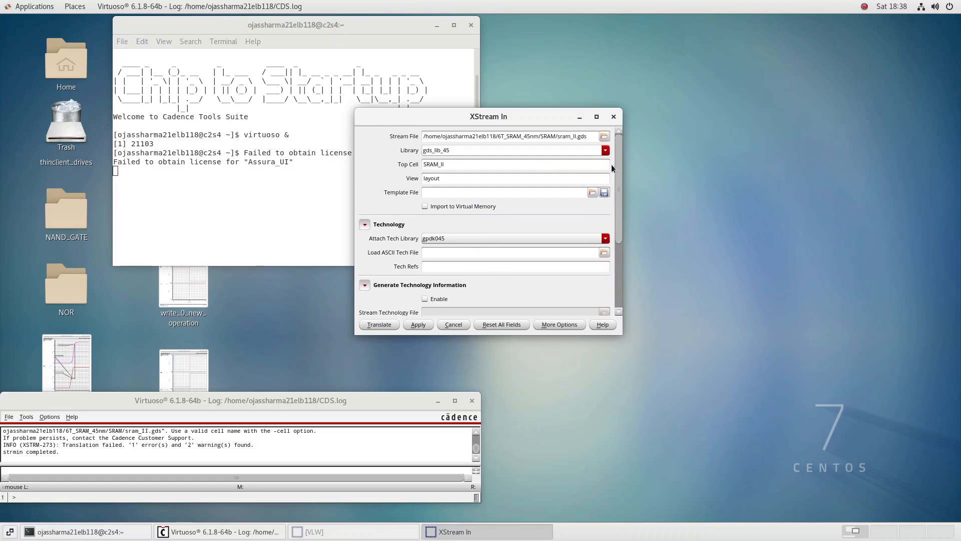
click(573, 167)
click(379, 325)
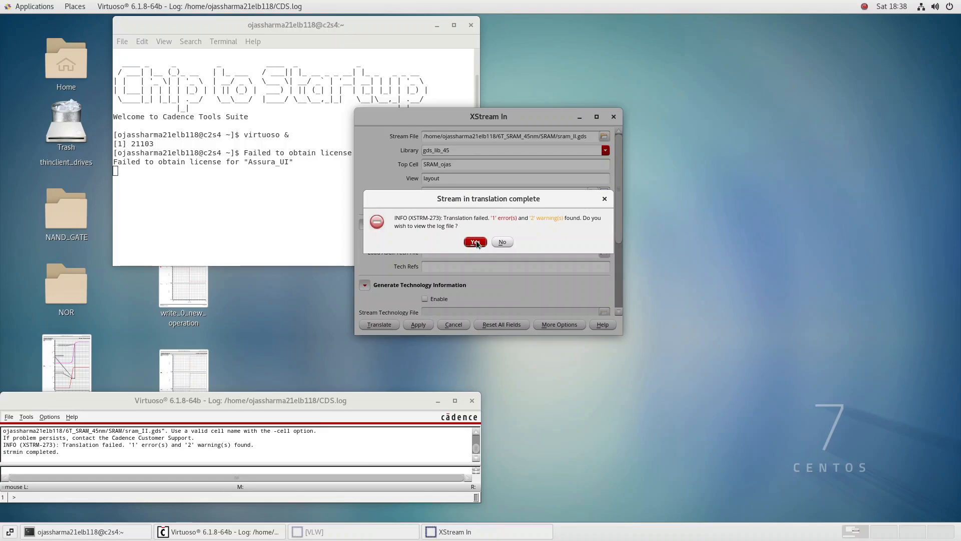
click(497, 242)
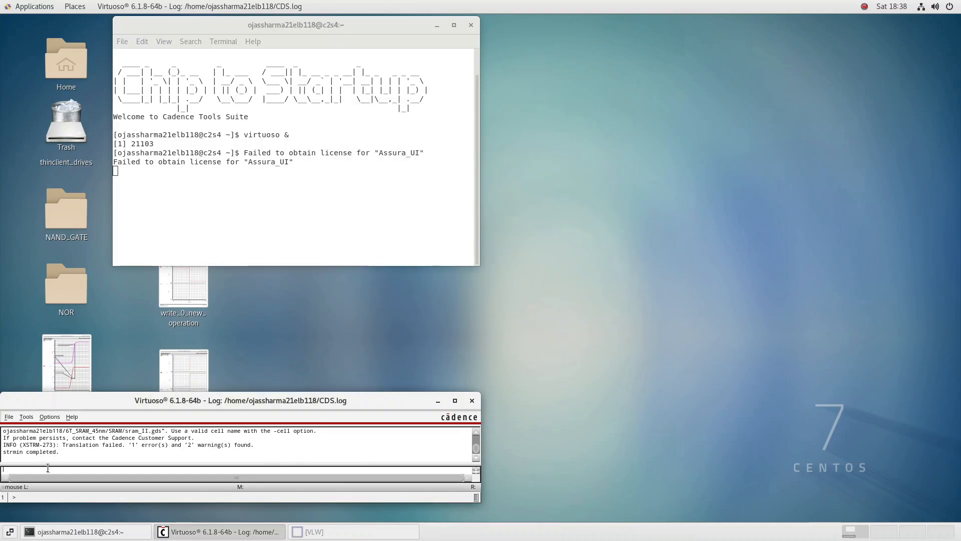
Close the VLW window and set the XStream In library to gds_lib_45_2
click(312, 536)
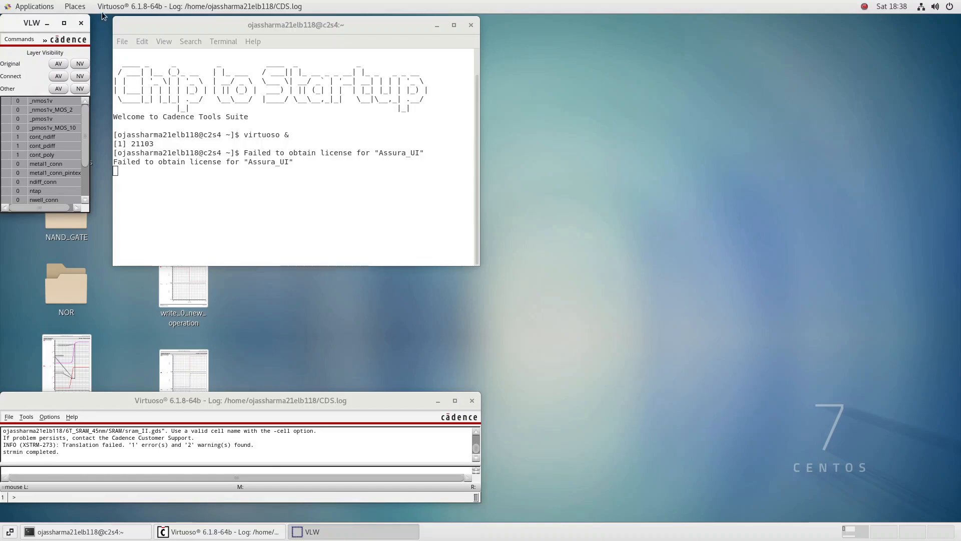
click(82, 25)
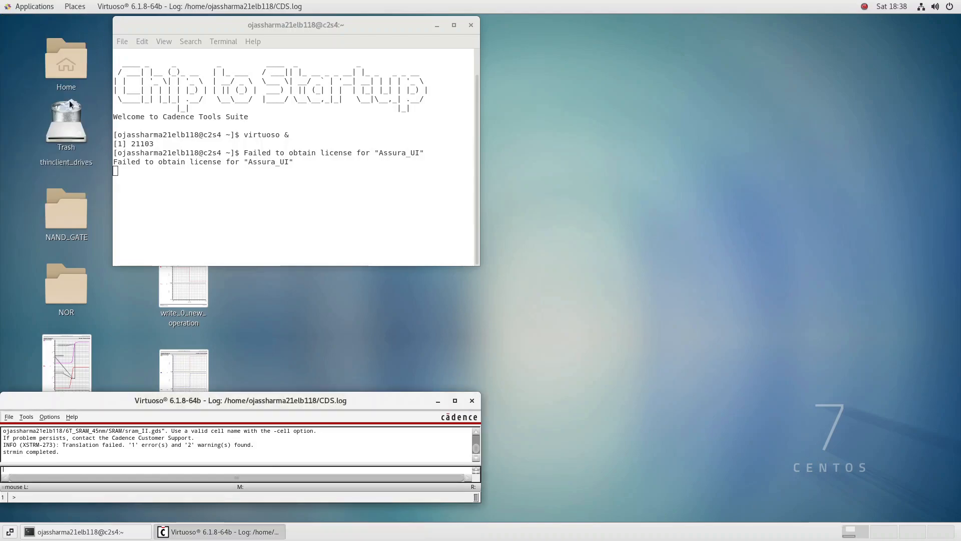
click(8, 418)
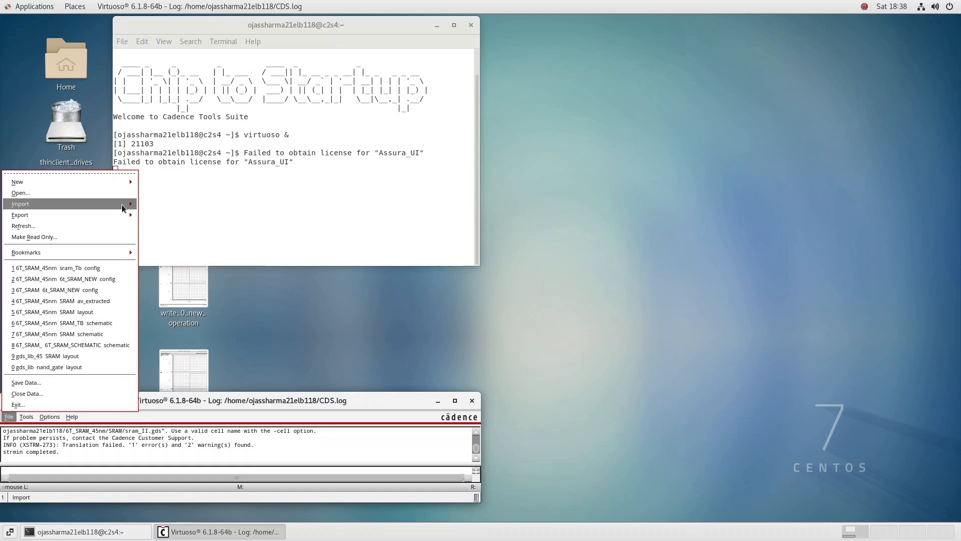
mouse_move(121, 204)
click(157, 276)
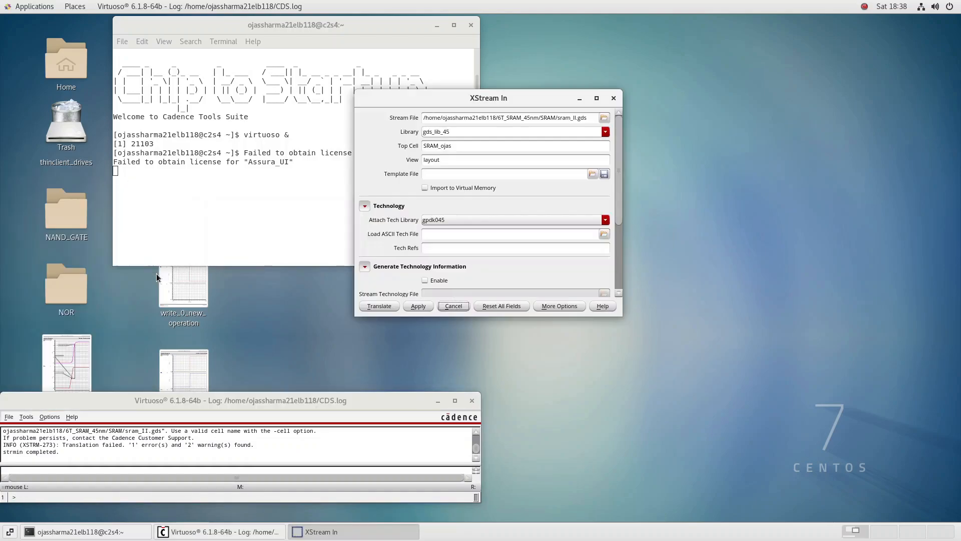
click(453, 145)
click(458, 132)
key(BackSpace)
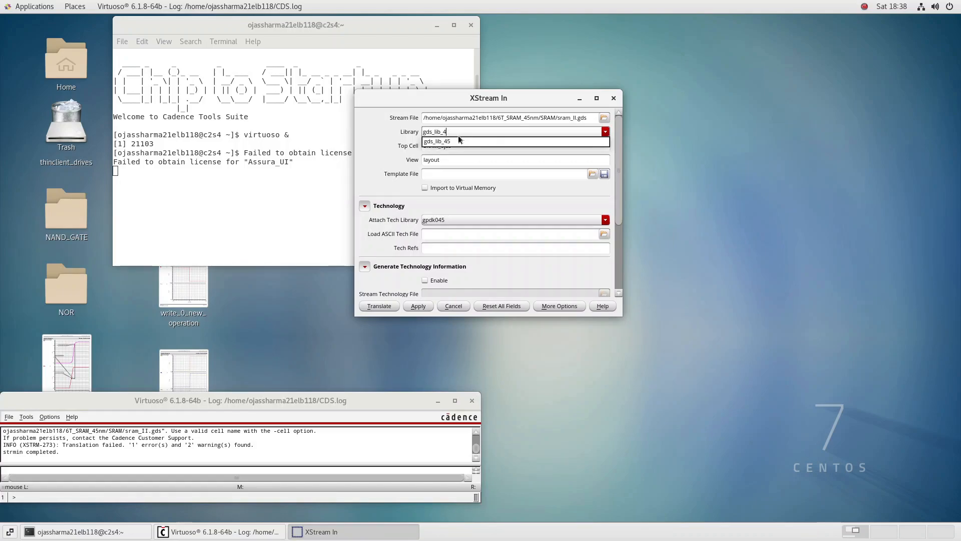
text(5_2)
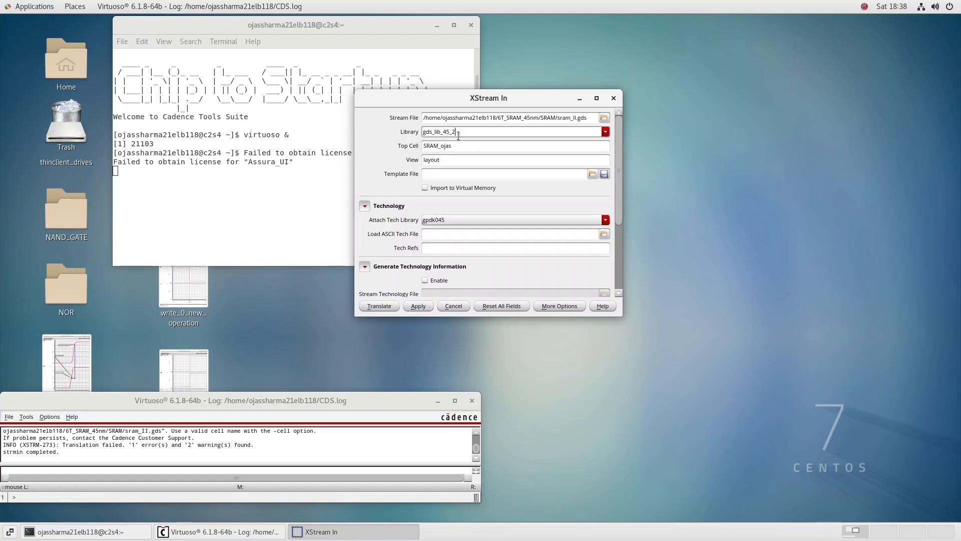
Translate the GDS file with SRAM as the top cell, and review the stream-in log
click(456, 146)
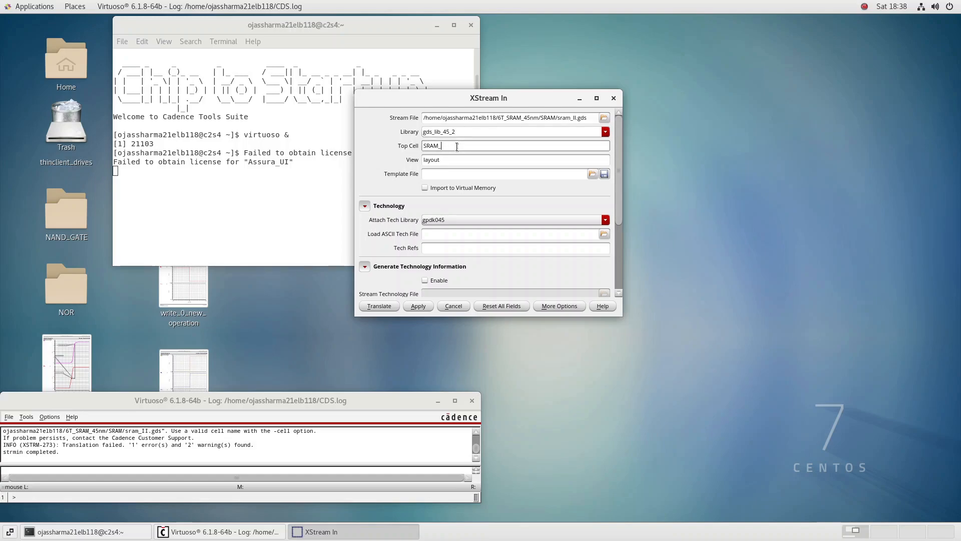
drag(620, 167, 611, 254)
click(379, 306)
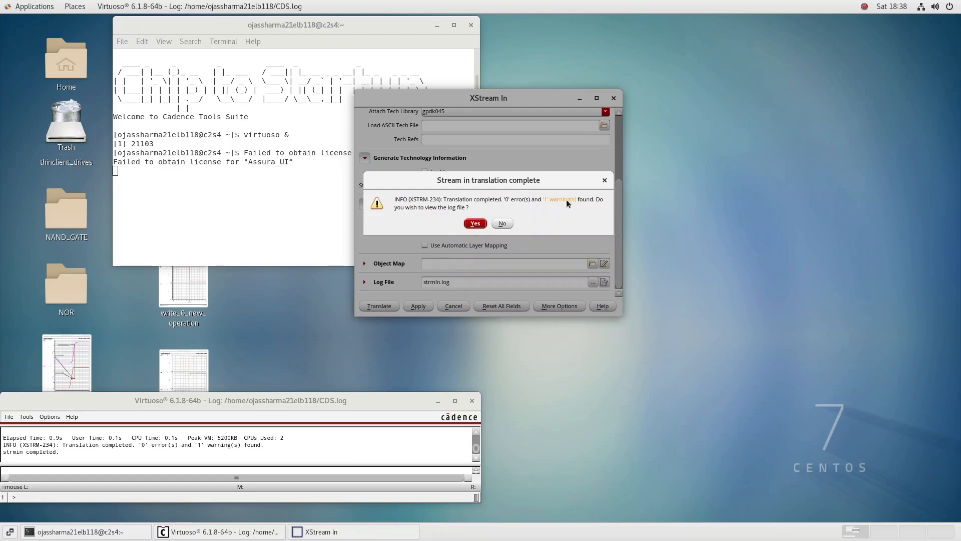
click(475, 223)
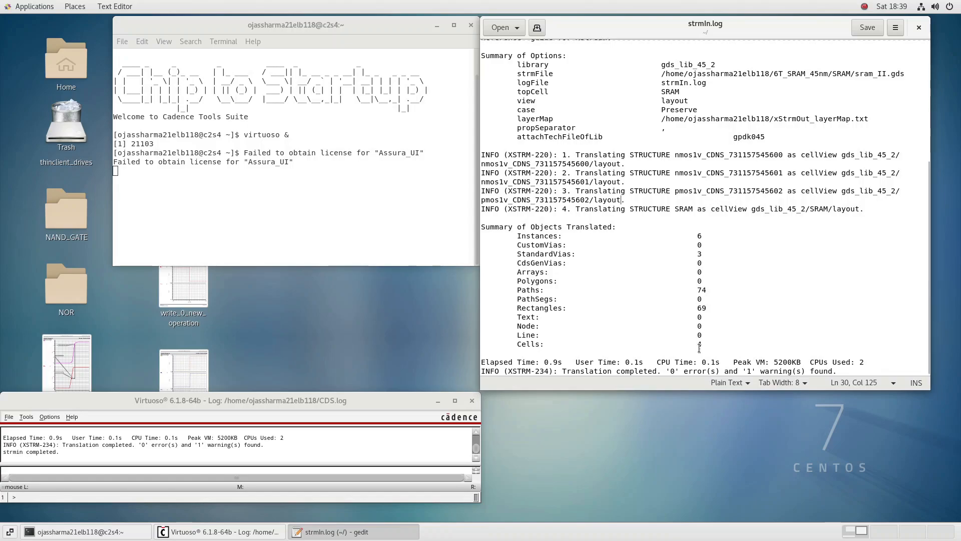
click(924, 30)
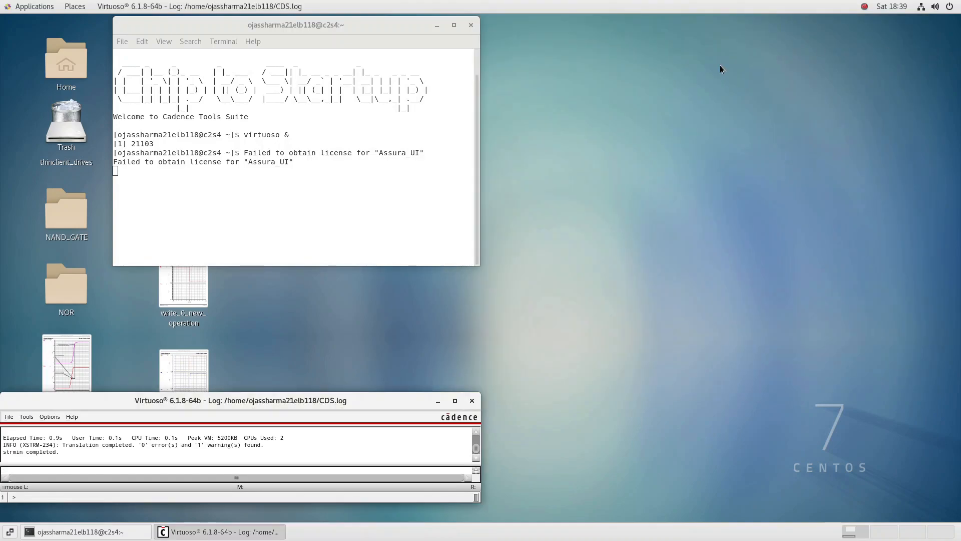
Open the SRAM layout from gds_lib_45_2 for editing, accept the next license for this session, and maximize the layout window
click(11, 417)
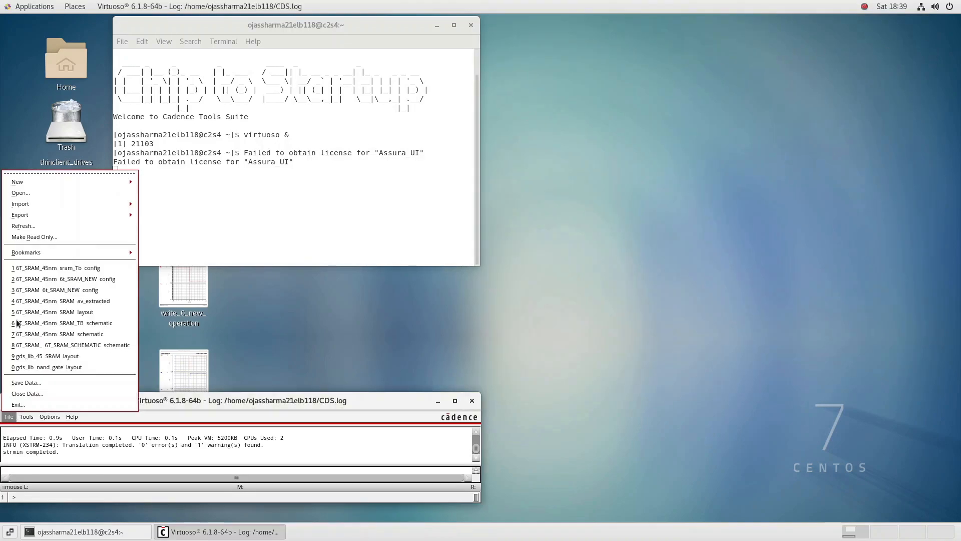
click(56, 191)
click(330, 90)
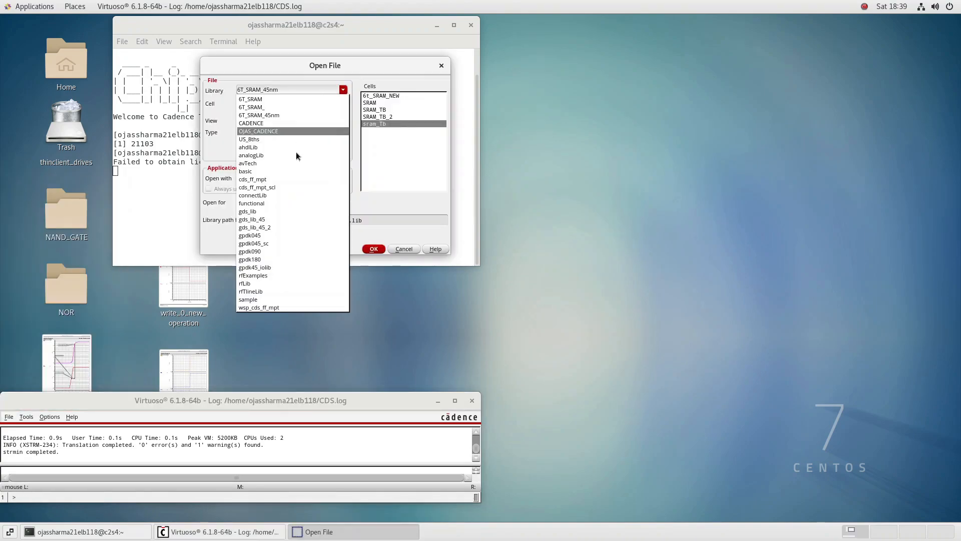
click(281, 226)
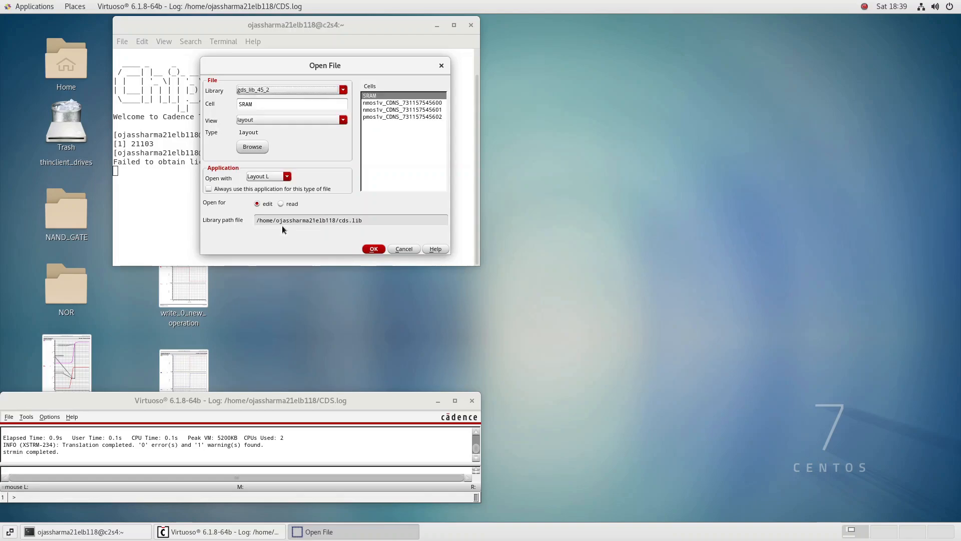
click(377, 95)
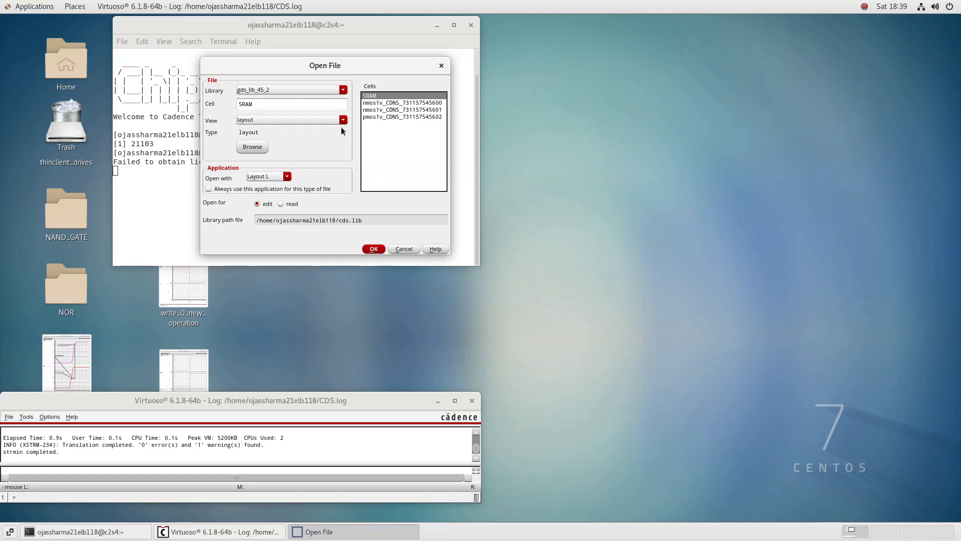
click(378, 251)
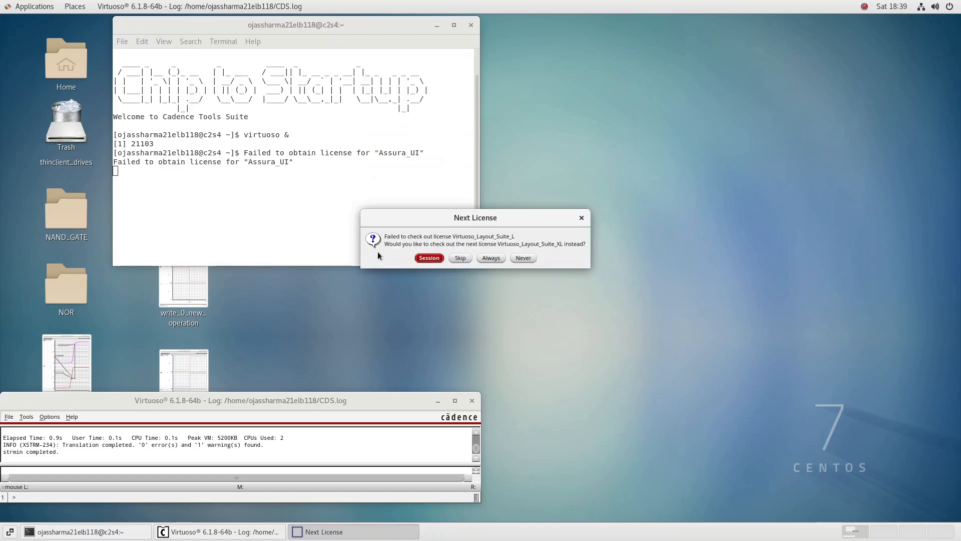
click(428, 258)
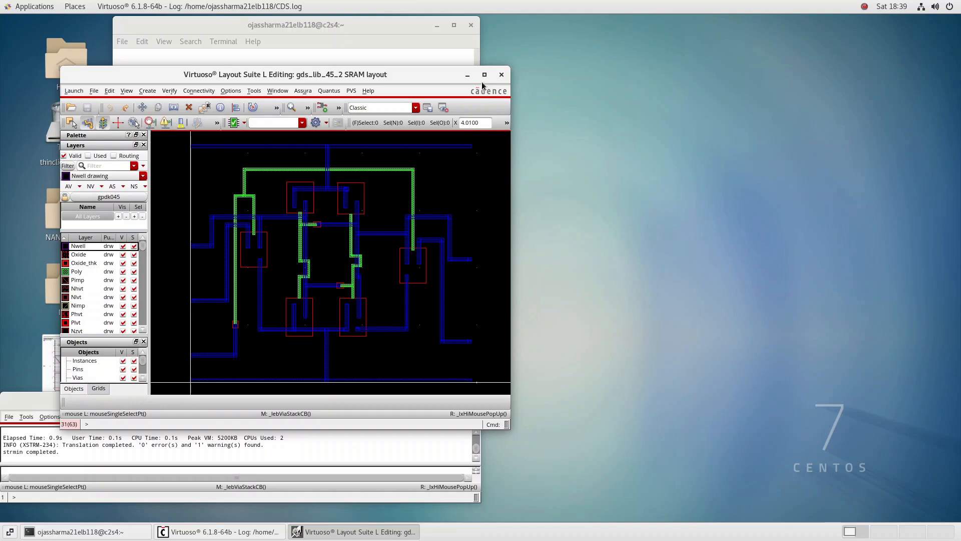
click(484, 74)
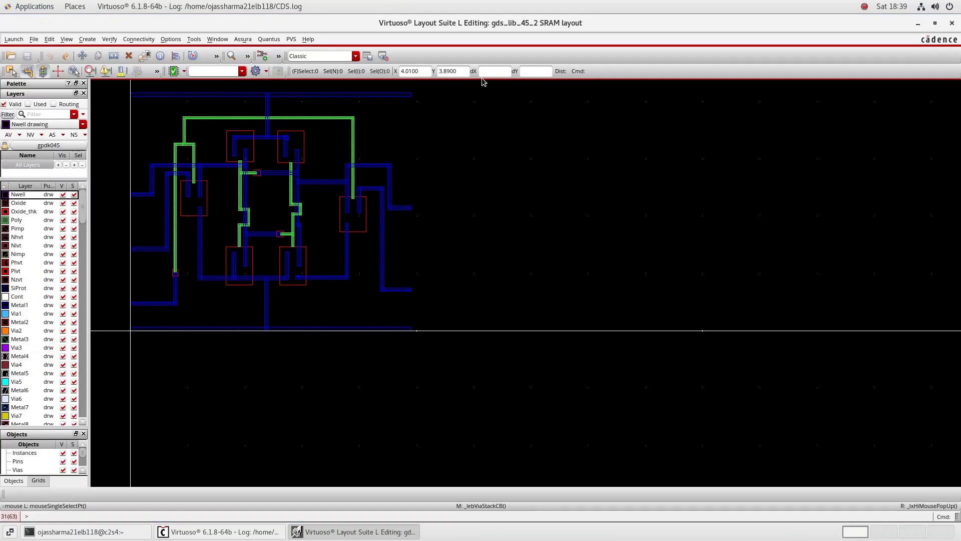
Fit the imported SRAM layout to the window with its full cell detail displayed, and close the layout window
key(f)
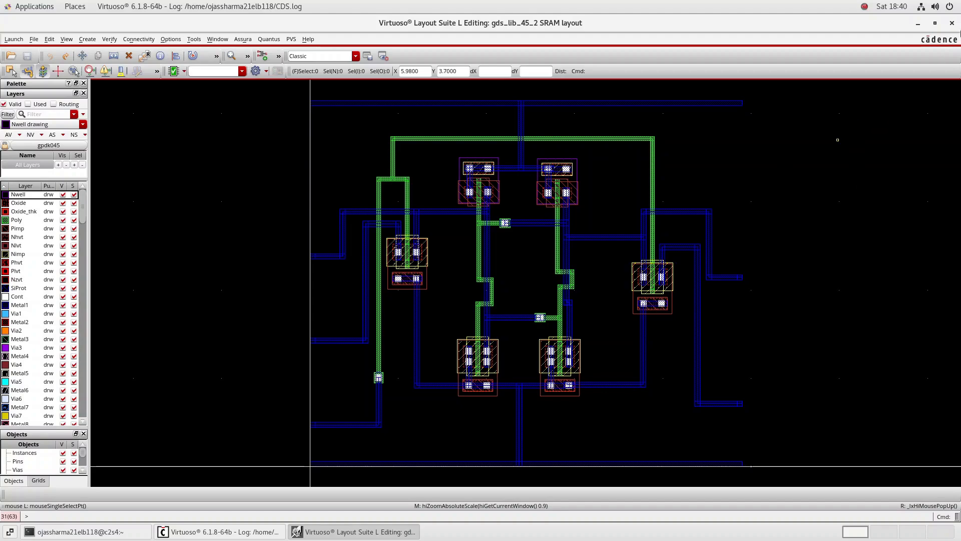
click(951, 23)
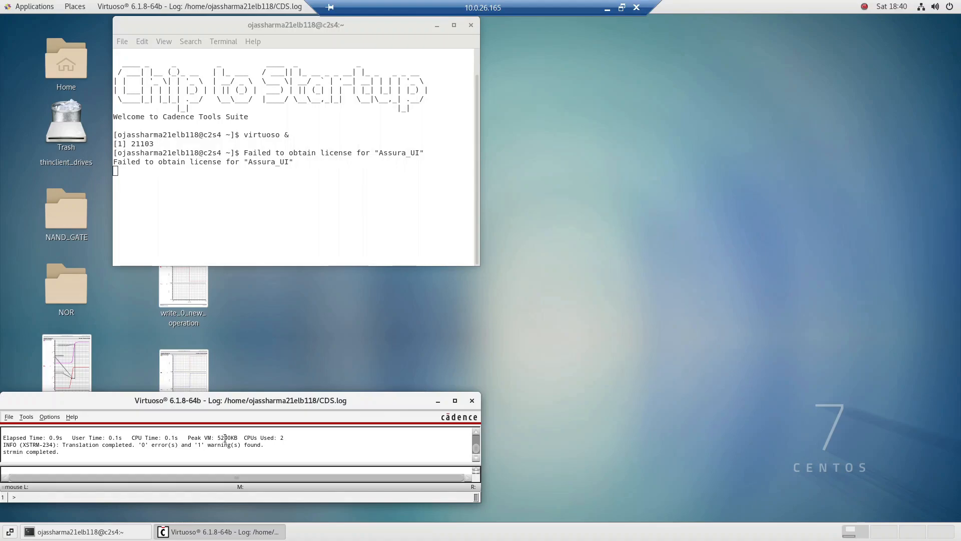
Exit Virtuoso and confirm the exit
click(9, 417)
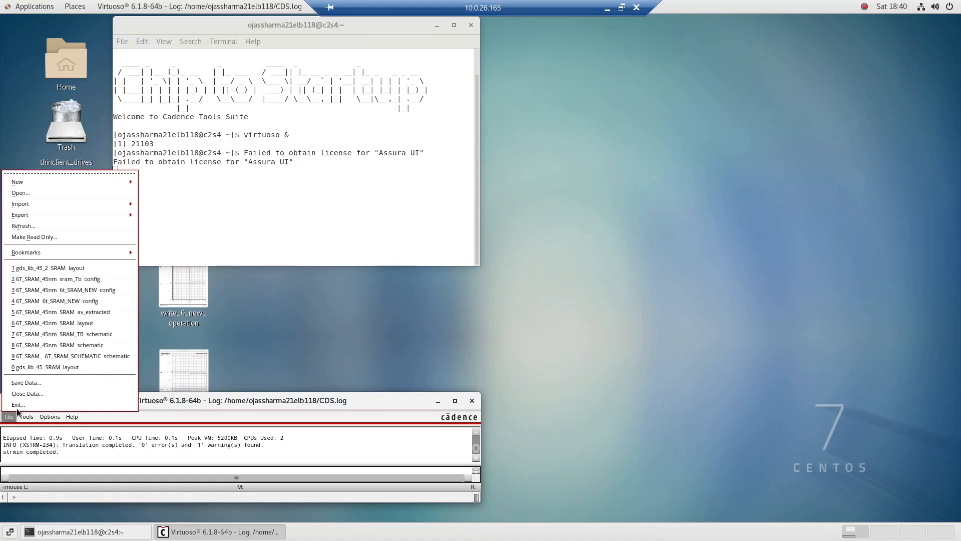
click(18, 405)
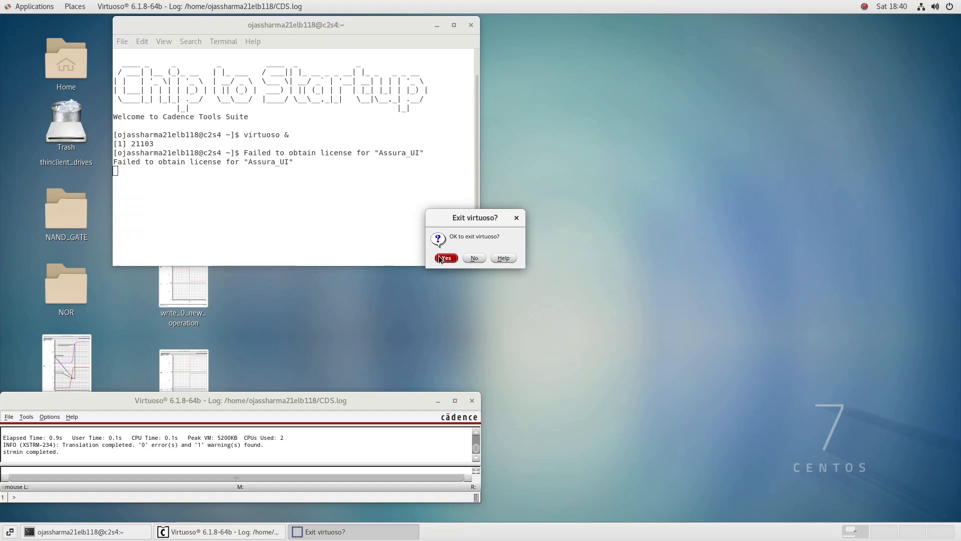
click(439, 258)
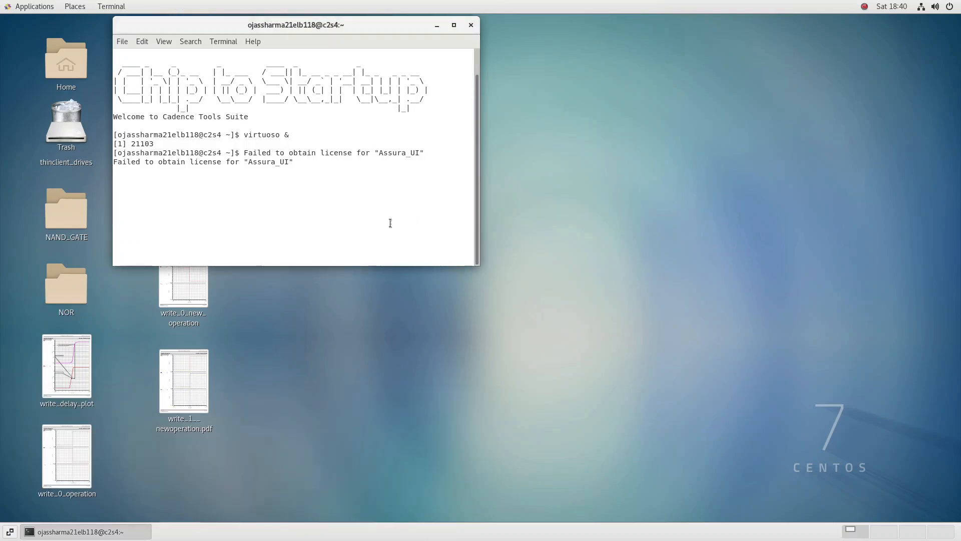
Run exit twice in the terminal to end the nested shells and close the terminal
key(Return)
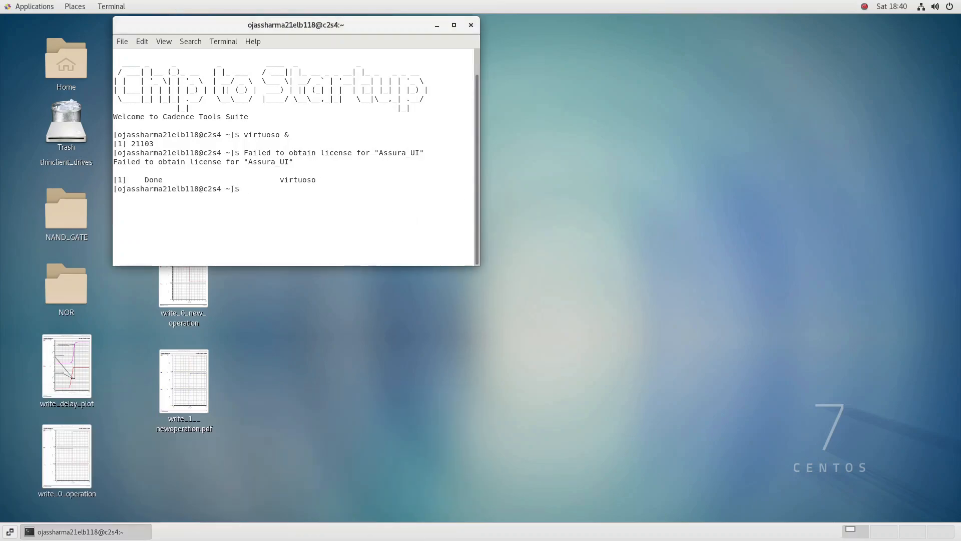
text(w)
key(BackSpace)
text(exit)
key(Return)
text(ex)
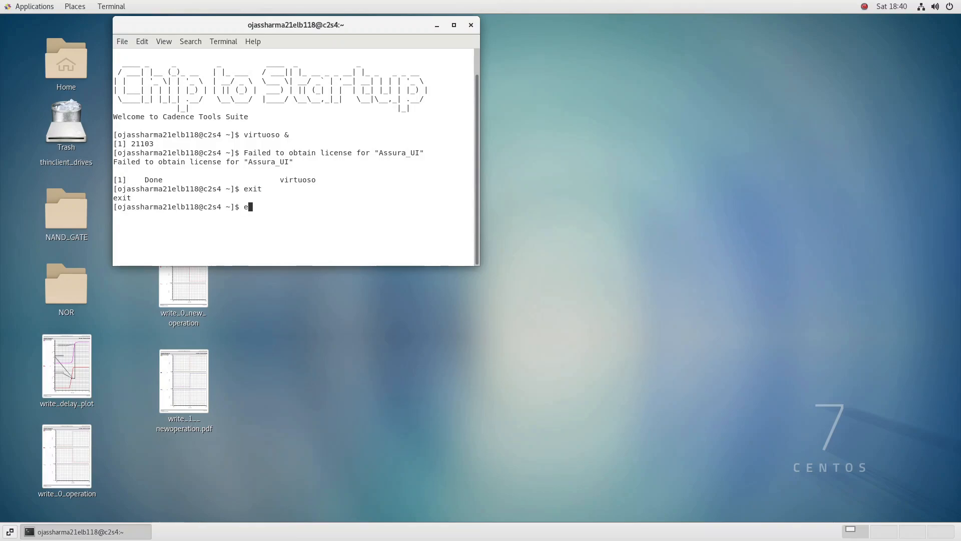
text(it)
key(Return)
Log out of the CentOS desktop session, and close the Remote Desktop Connection dialog
click(943, 5)
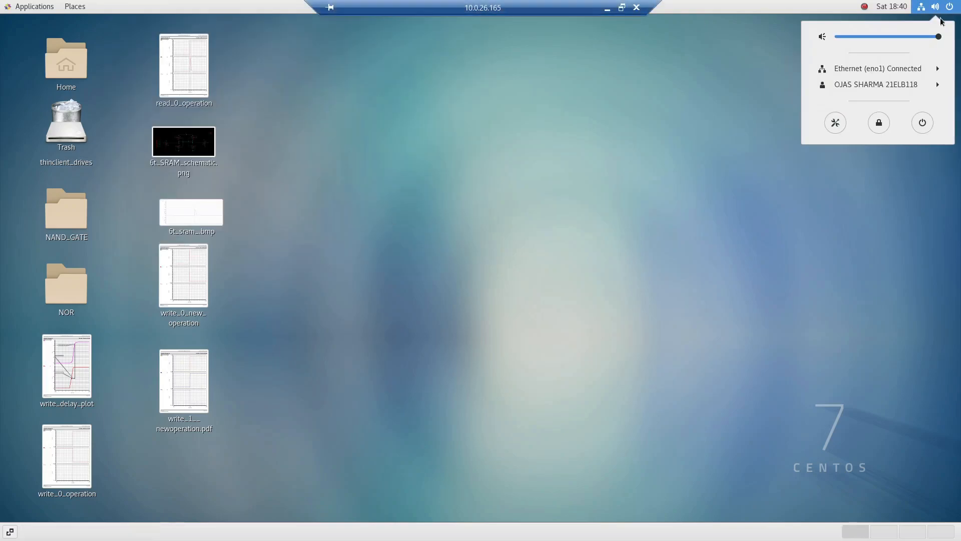
click(911, 85)
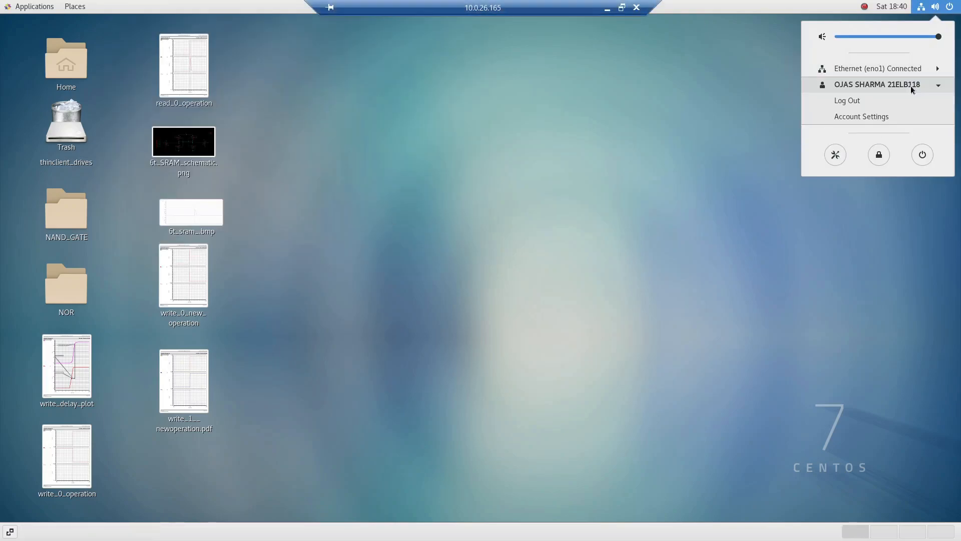
click(888, 101)
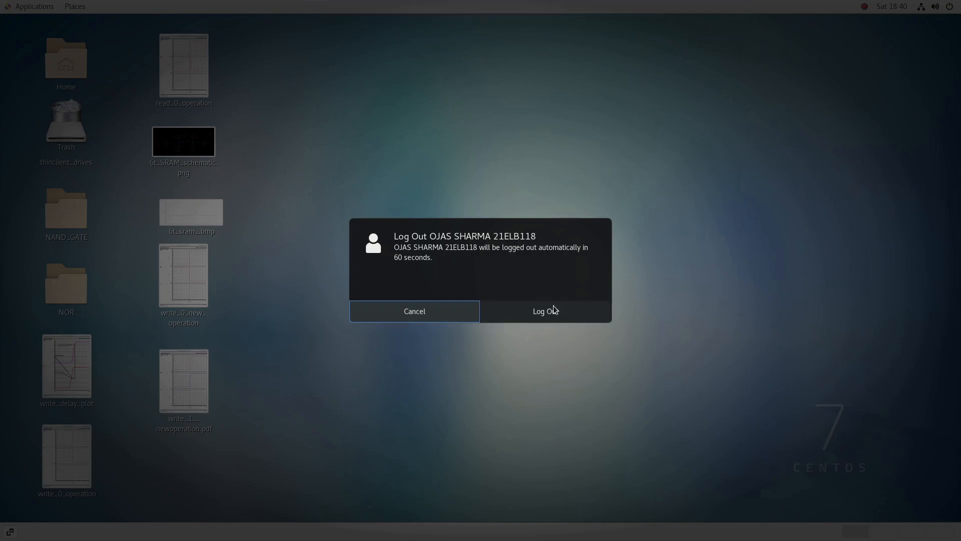
click(553, 309)
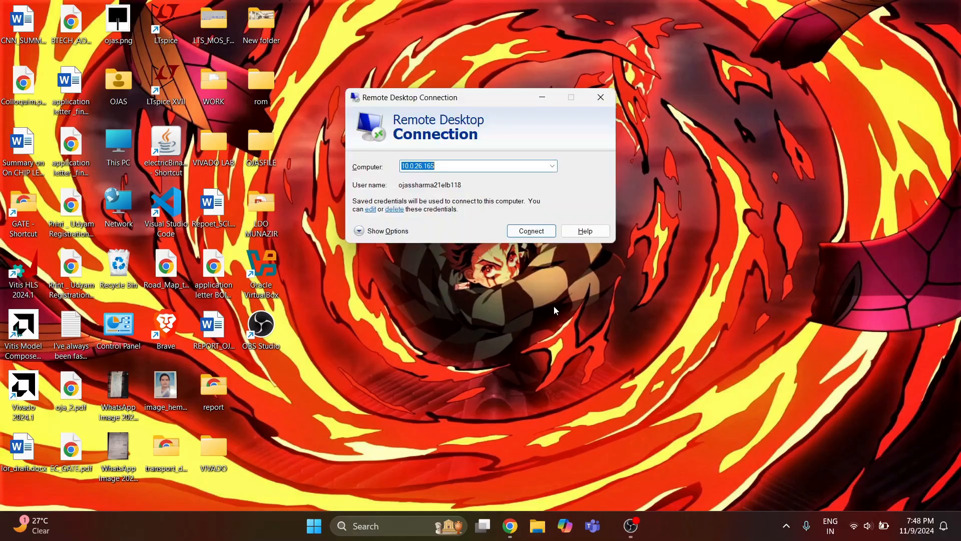
click(602, 97)
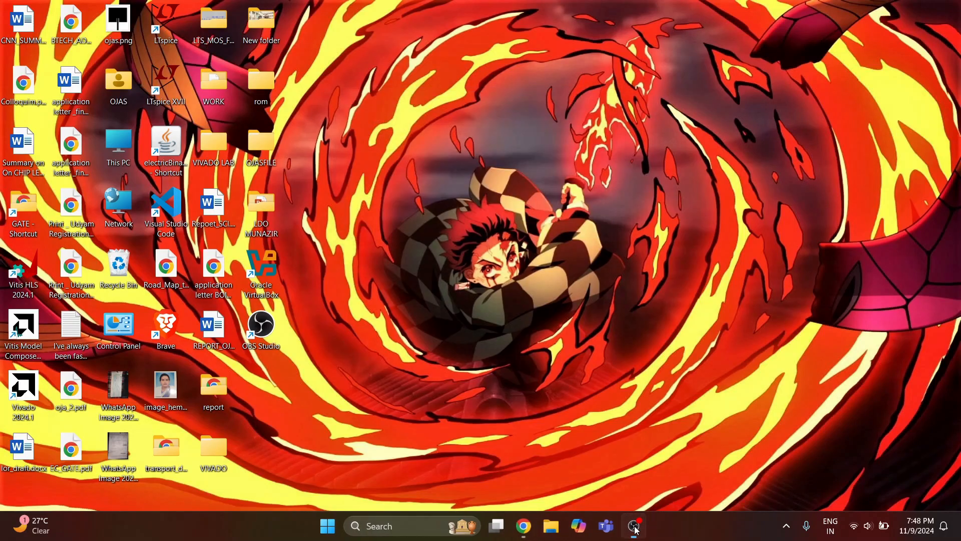
click(634, 526)
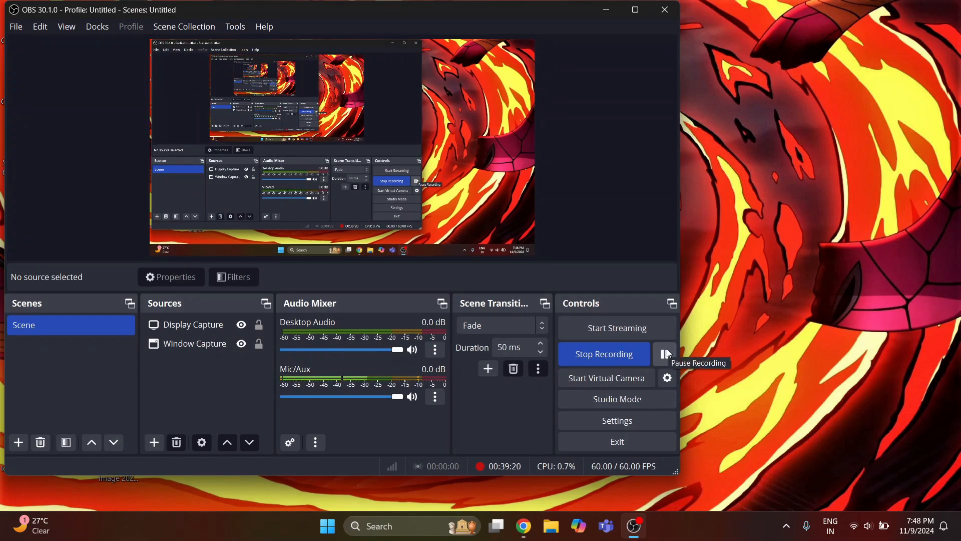